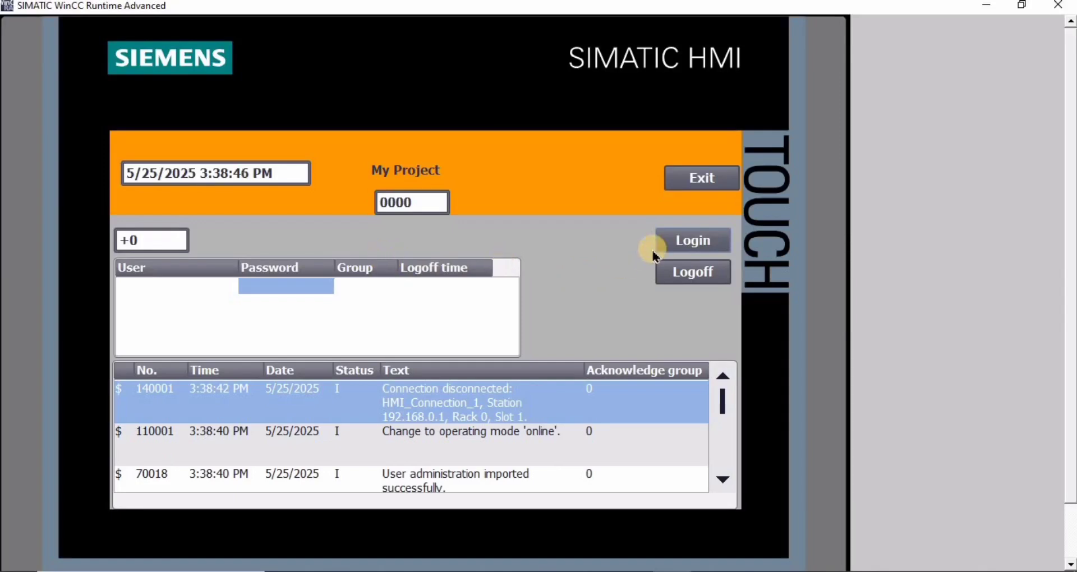
Log in to the running HMI panel as admin1 with the account password and log off again.
{"action": "left_click", "coordinate": [690, 238]}
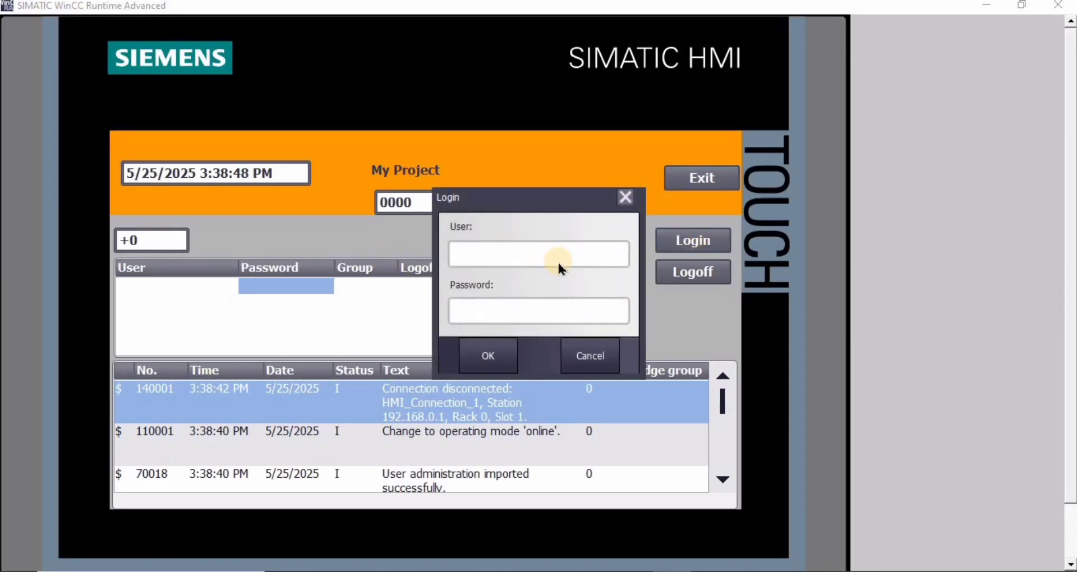
{"action": "type", "text": "admin1"}
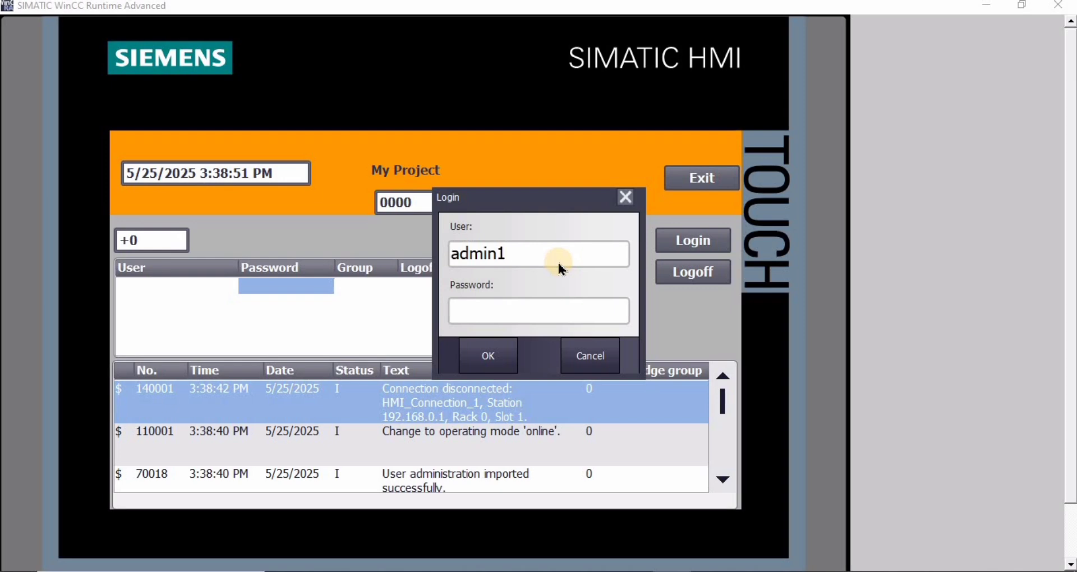
{"action": "left_click", "coordinate": [491, 311]}
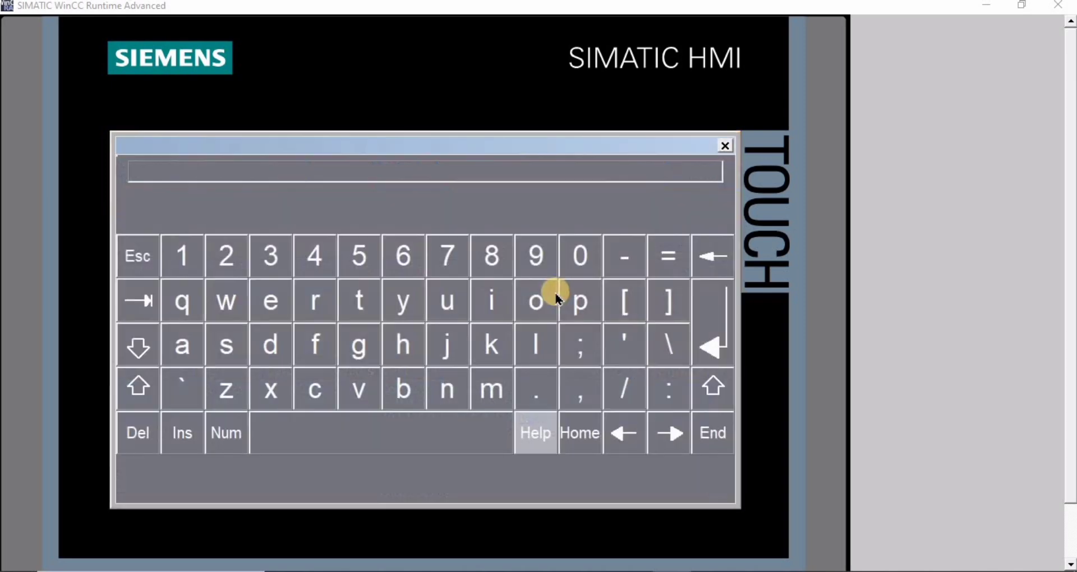
{"action": "left_click", "coordinate": [184, 253]}
{"action": "left_click", "coordinate": [222, 253]}
{"action": "left_click", "coordinate": [270, 258]}
{"action": "left_click", "coordinate": [707, 337]}
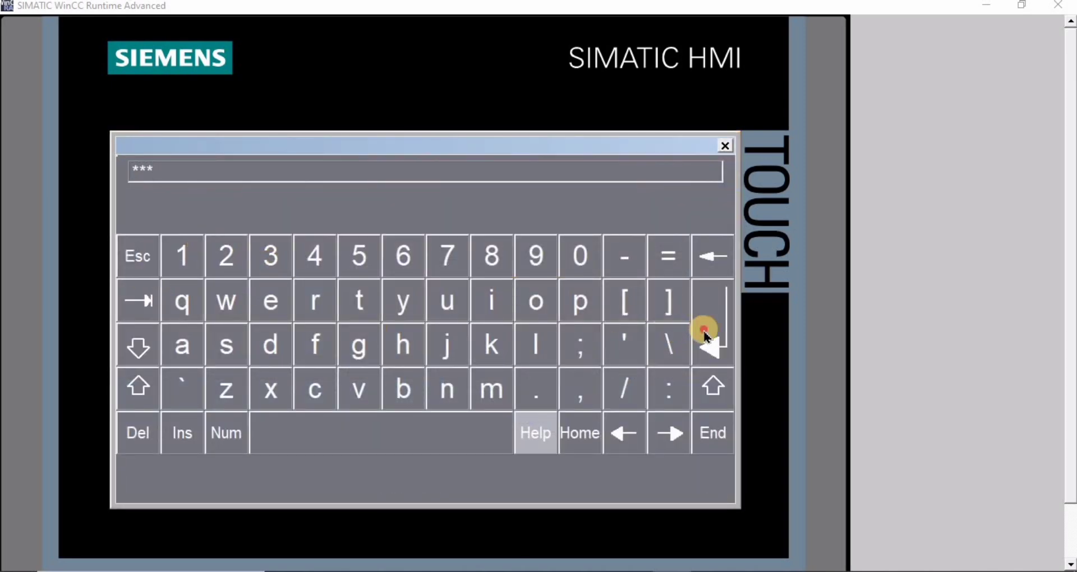
{"action": "left_click", "coordinate": [499, 359]}
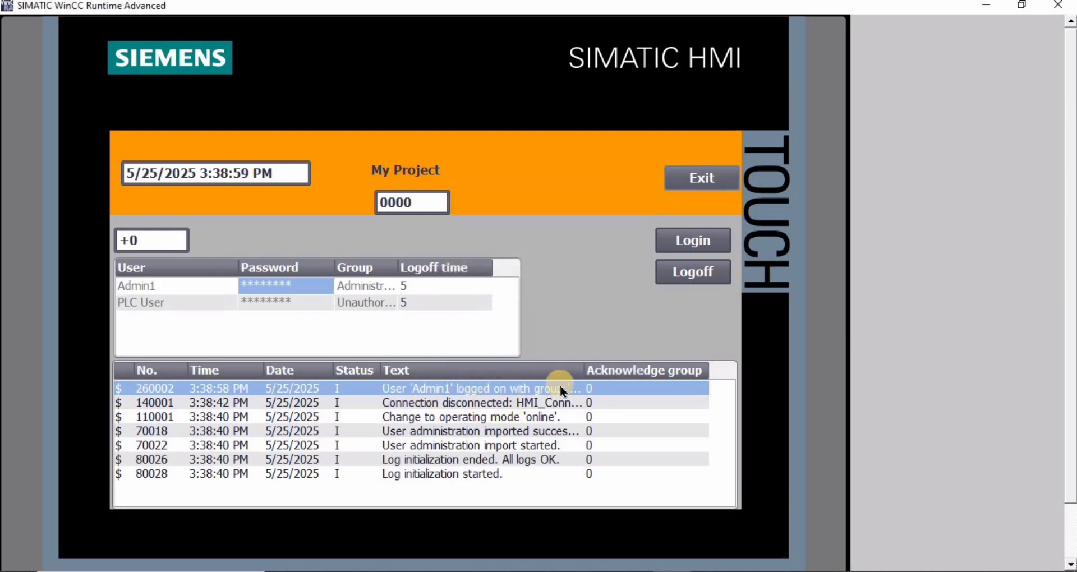
{"action": "left_click", "coordinate": [694, 283]}
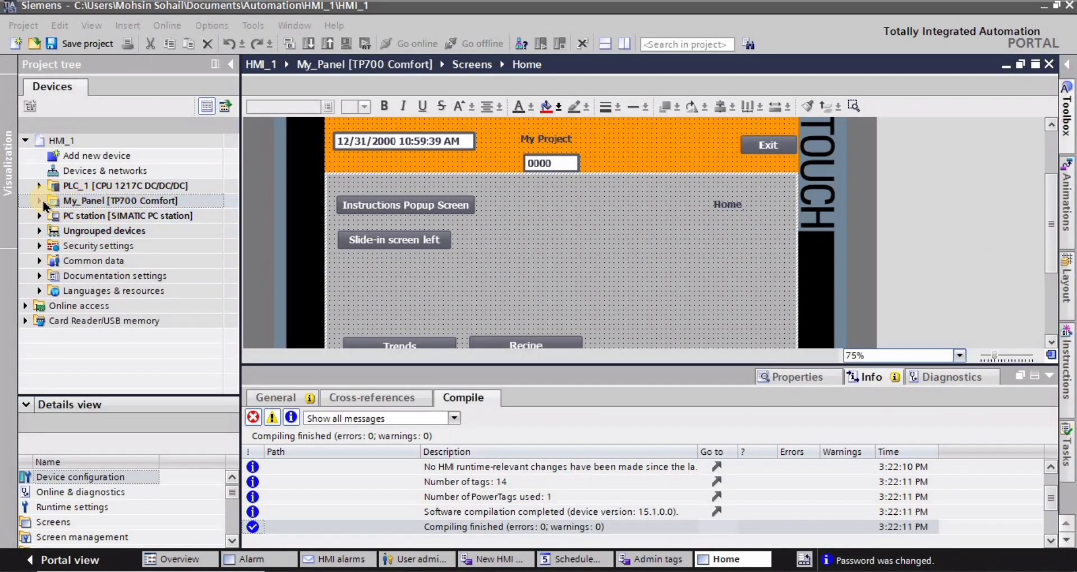
Switch to TIA Portal and add a new screen named UserAdministration to My_Panel.
{"action": "left_click", "coordinate": [40, 202]}
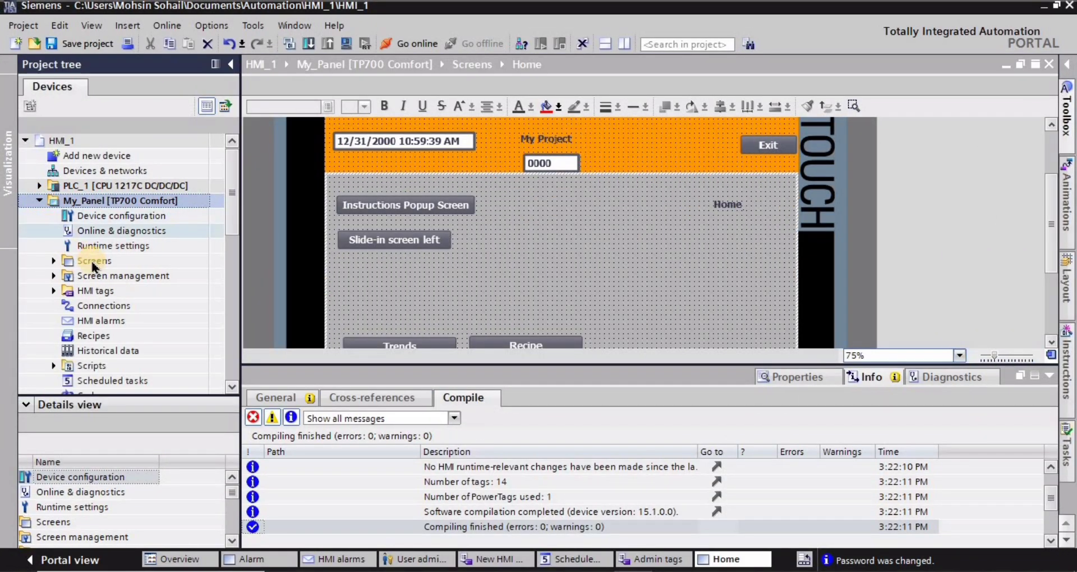
{"action": "left_click", "coordinate": [54, 262]}
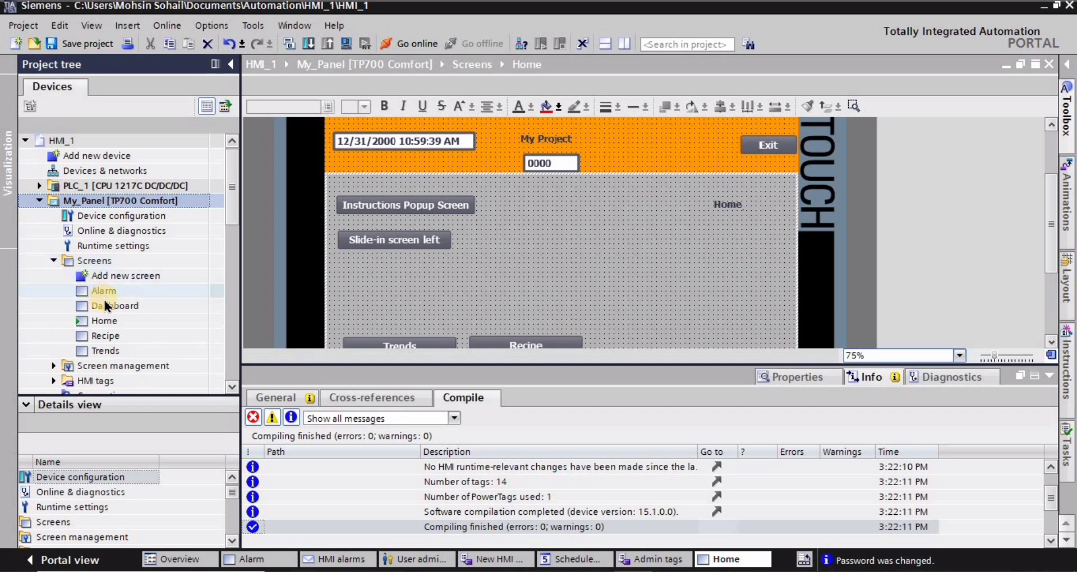
{"action": "double_click", "coordinate": [125, 277]}
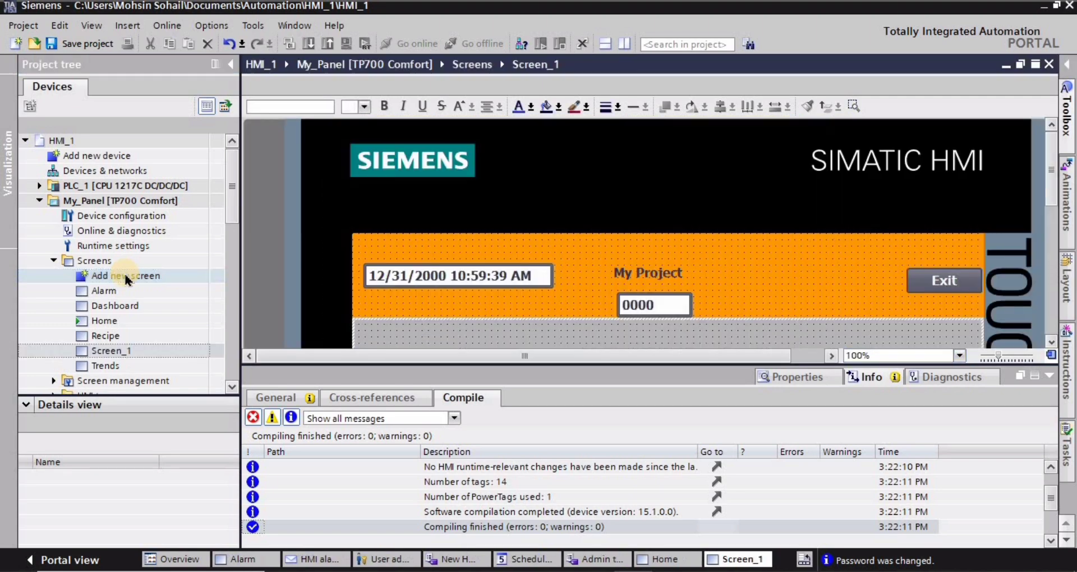
{"action": "right_click", "coordinate": [117, 350]}
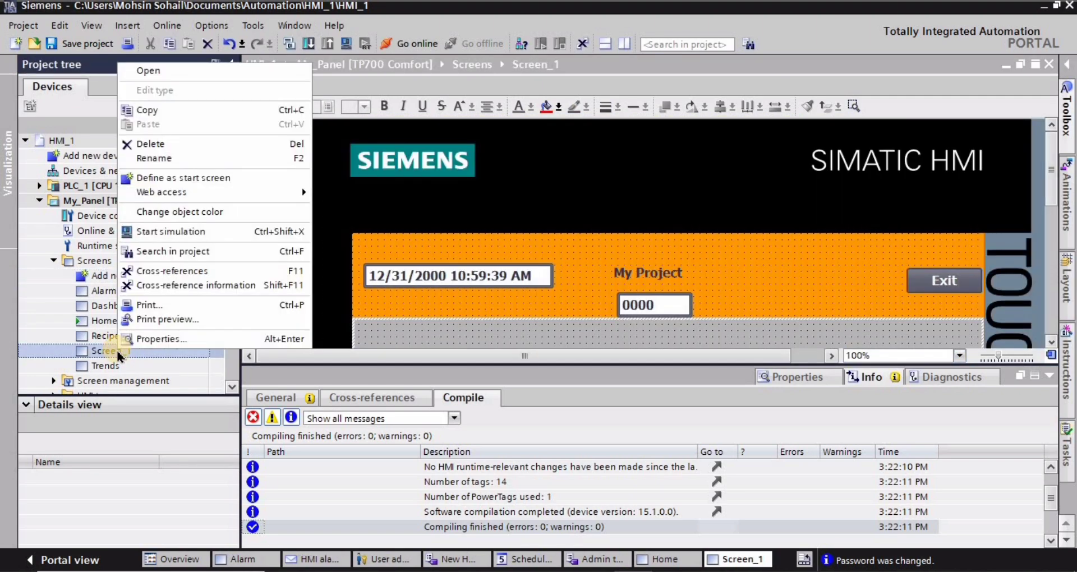
{"action": "left_click", "coordinate": [155, 159]}
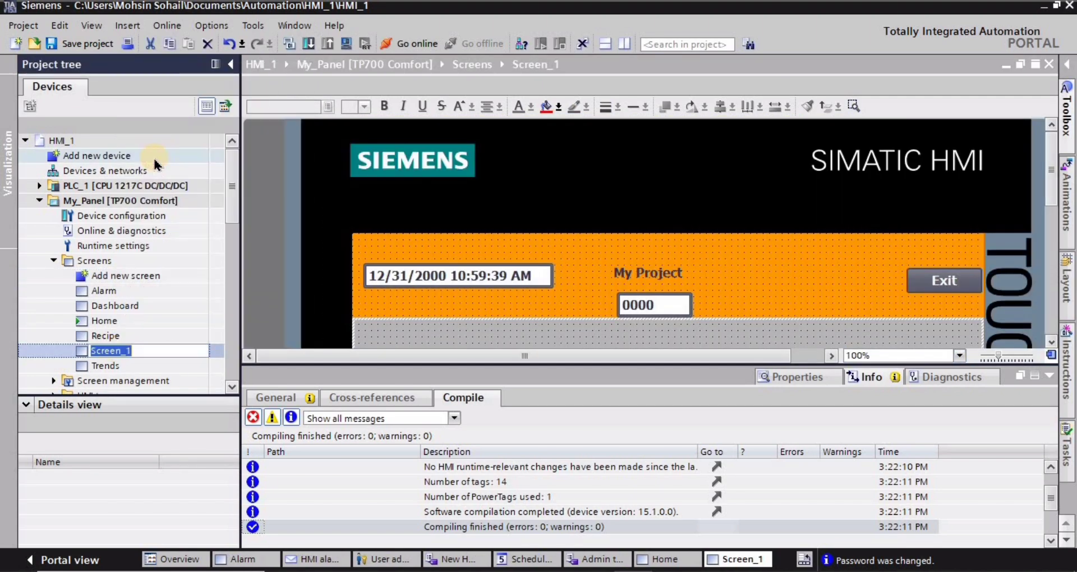
{"action": "key", "text": "BackSpace"}
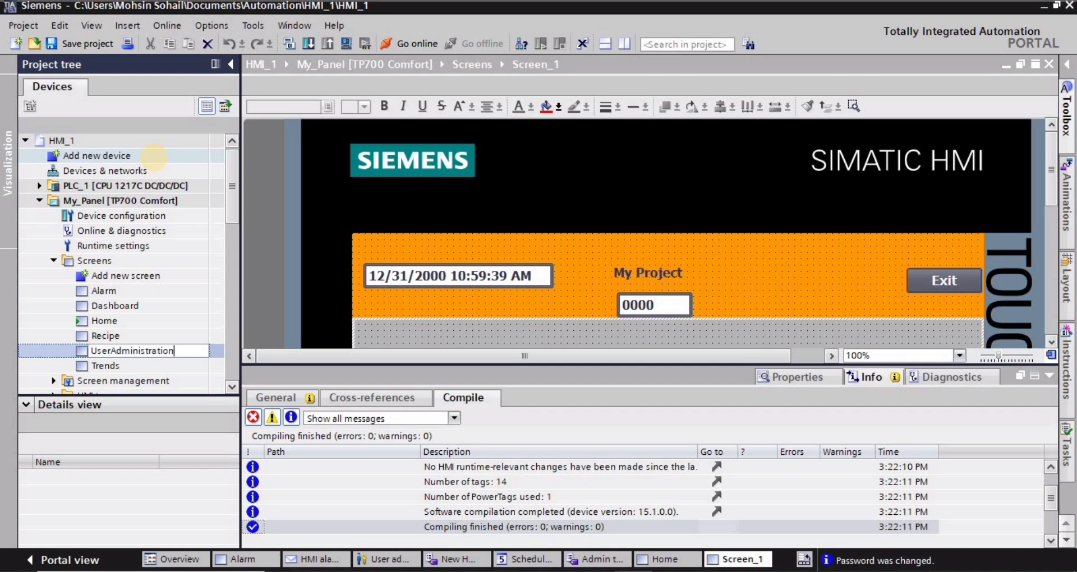
{"action": "key", "text": "Return"}
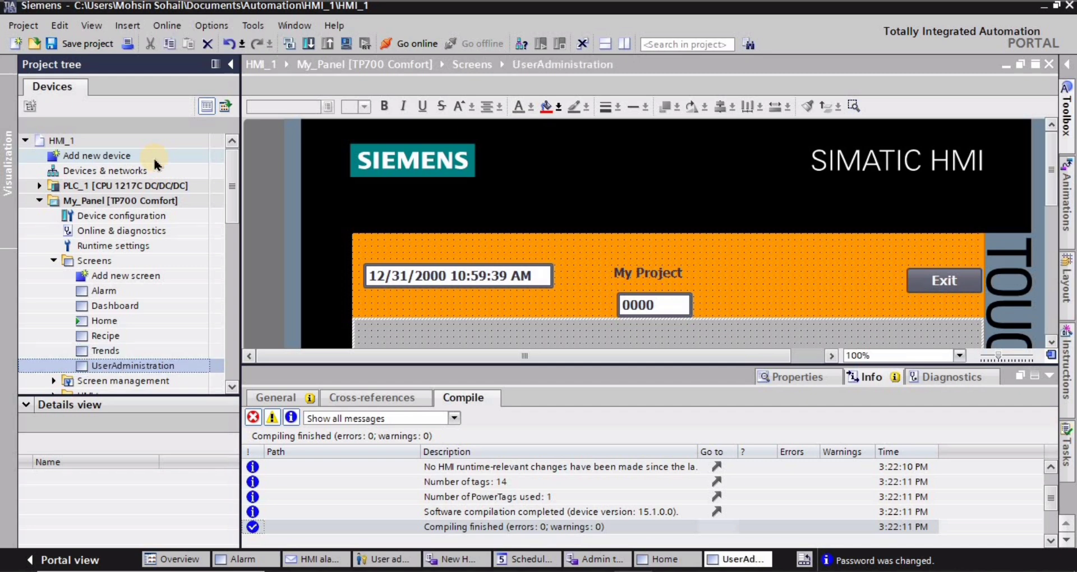
Place two buttons, one above the other, just below the orange header's Exit button on the UserAdministration screen.
{"action": "left_click", "coordinate": [953, 355]}
{"action": "left_click", "coordinate": [957, 354]}
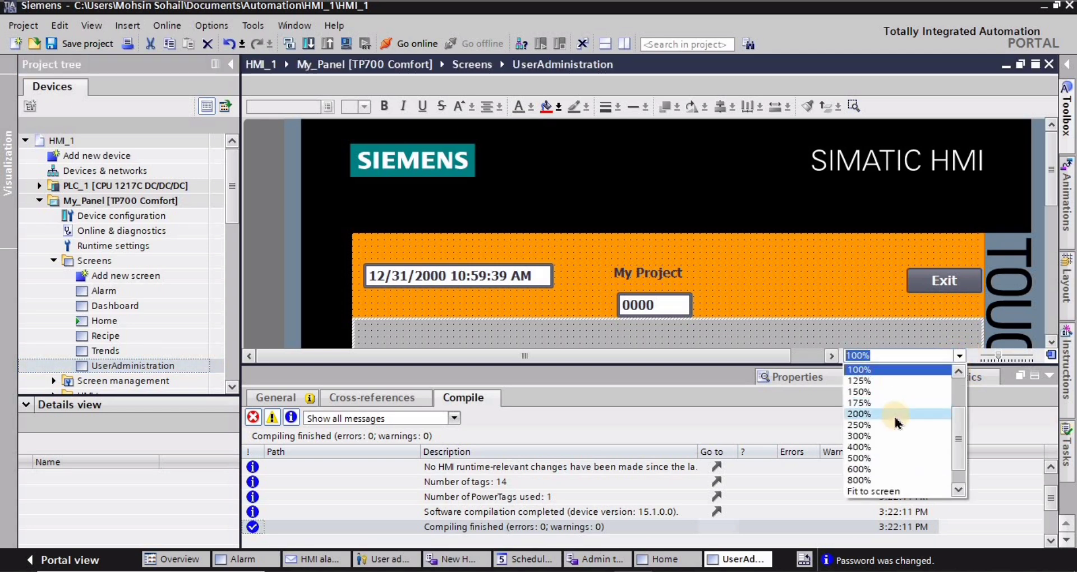
{"action": "scroll", "coordinate": [859, 386], "scroll_direction": "up", "scroll_amount": 1}
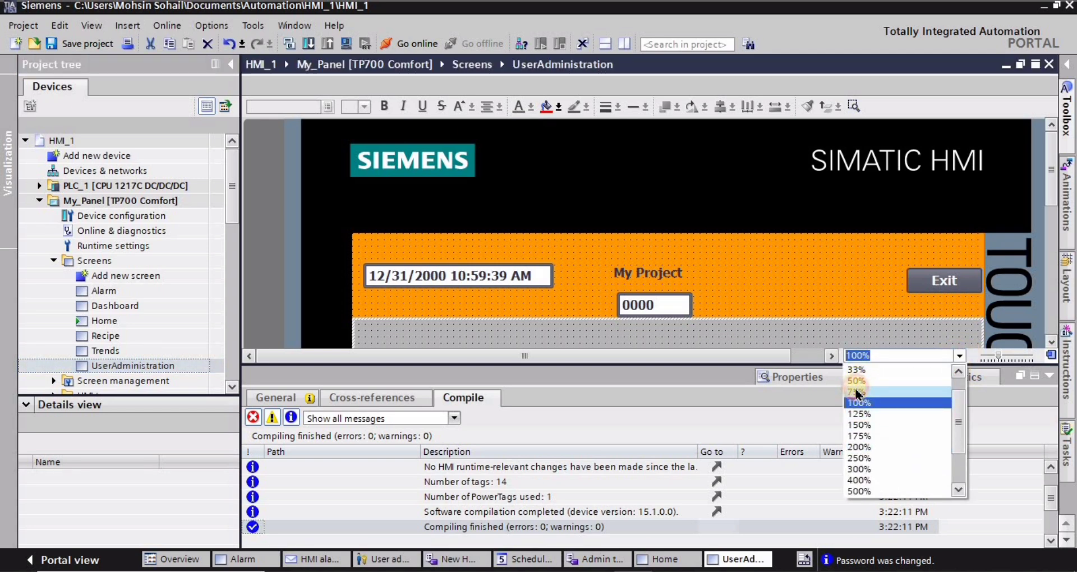
{"action": "left_click", "coordinate": [857, 393]}
{"action": "scroll", "coordinate": [1054, 198], "scroll_direction": "down", "scroll_amount": 3}
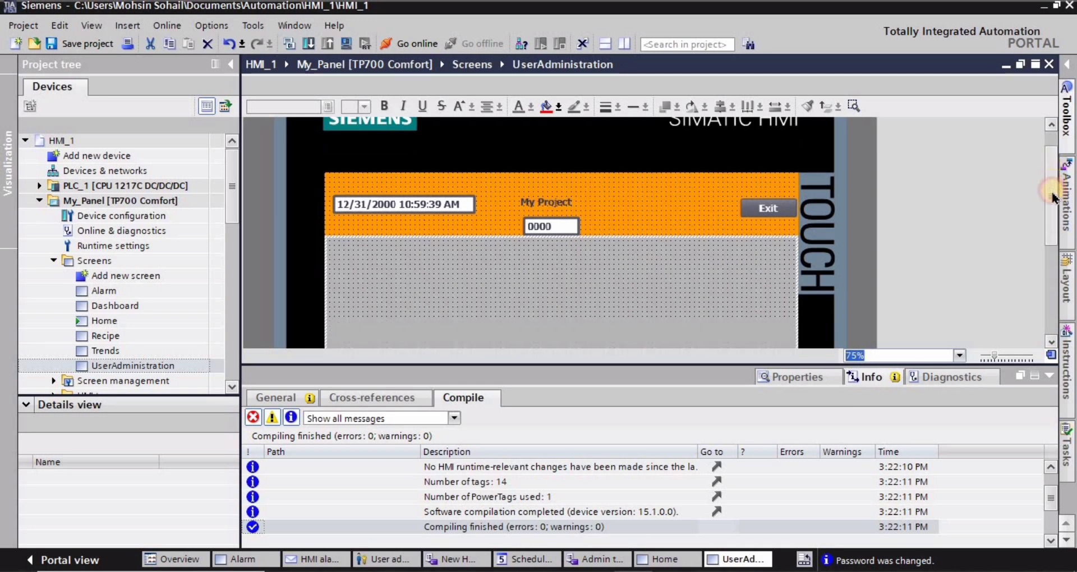
{"action": "scroll", "coordinate": [1054, 199], "scroll_direction": "down", "scroll_amount": 3}
{"action": "scroll", "coordinate": [1053, 204], "scroll_direction": "up", "scroll_amount": 1}
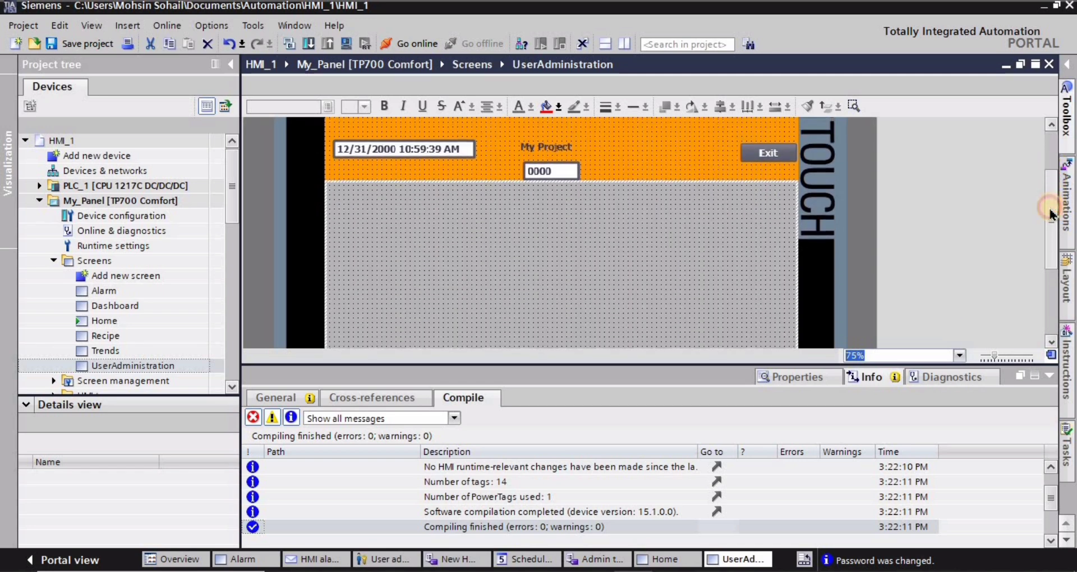
{"action": "left_click", "coordinate": [525, 230]}
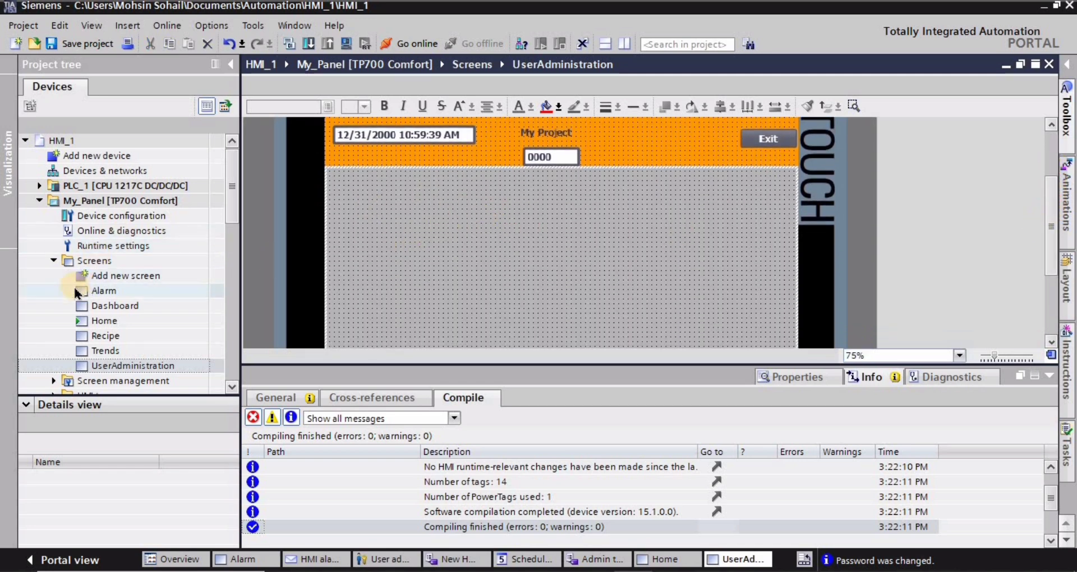
{"action": "left_click", "coordinate": [1069, 68]}
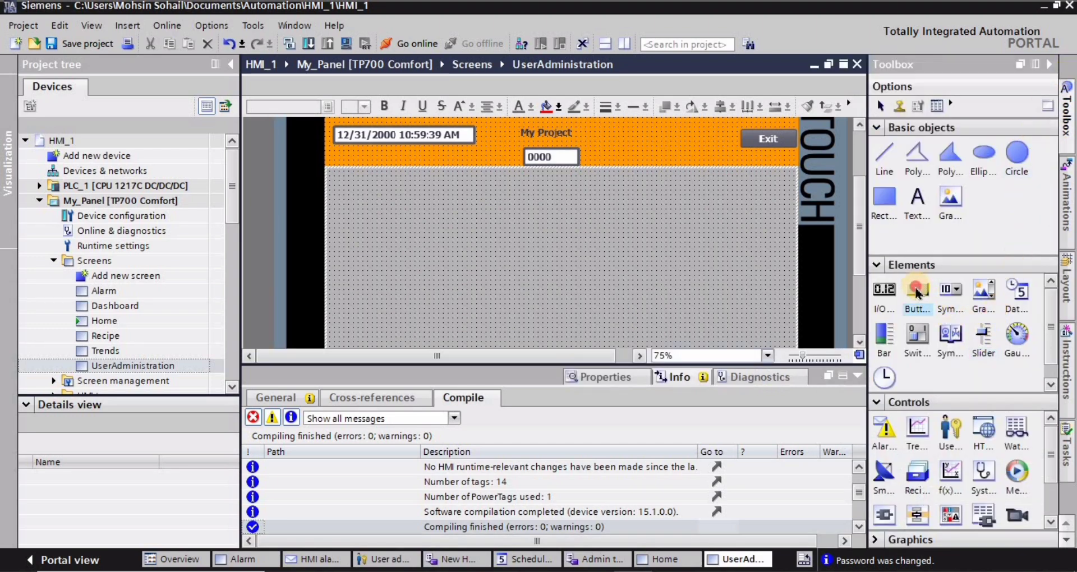
{"action": "left_click_drag", "start_coordinate": [918, 292], "coordinate": [762, 186]}
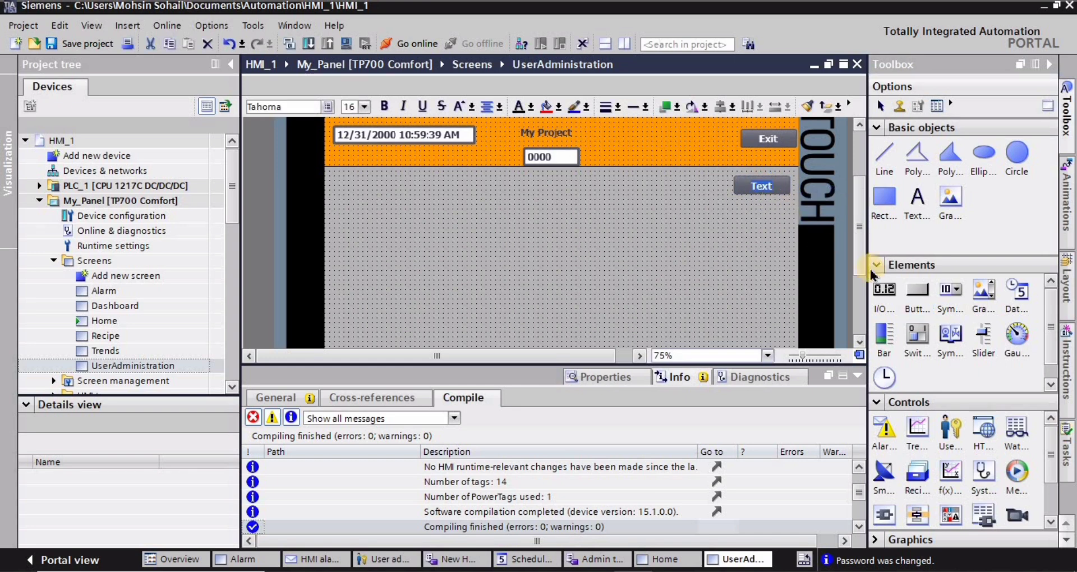
{"action": "left_click_drag", "start_coordinate": [918, 292], "coordinate": [760, 209]}
Label the upper new button Login and the lower one Logoff.
{"action": "left_click", "coordinate": [650, 268]}
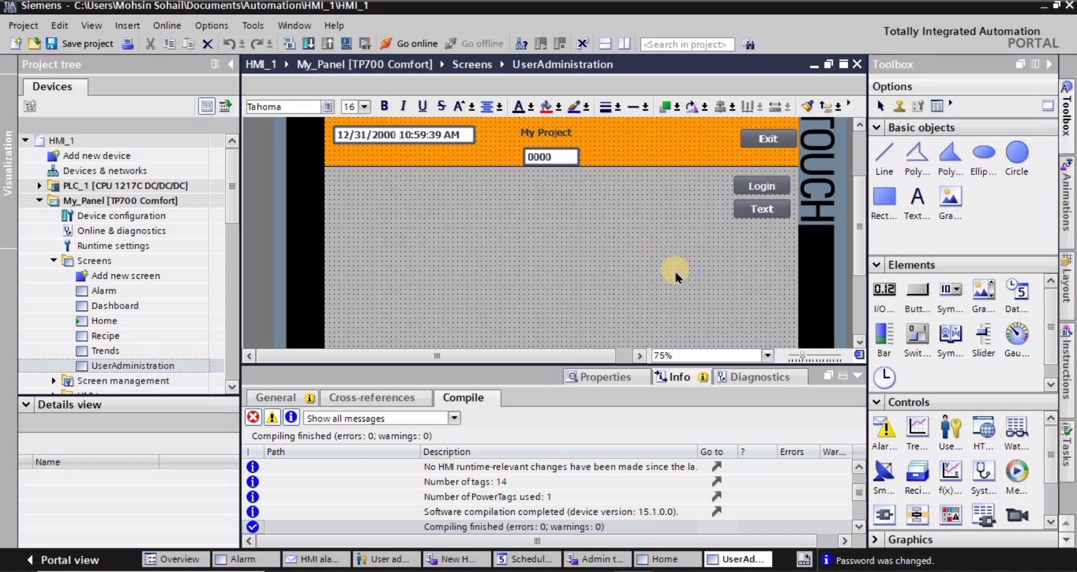
{"action": "left_click", "coordinate": [752, 201]}
{"action": "left_click", "coordinate": [627, 241]}
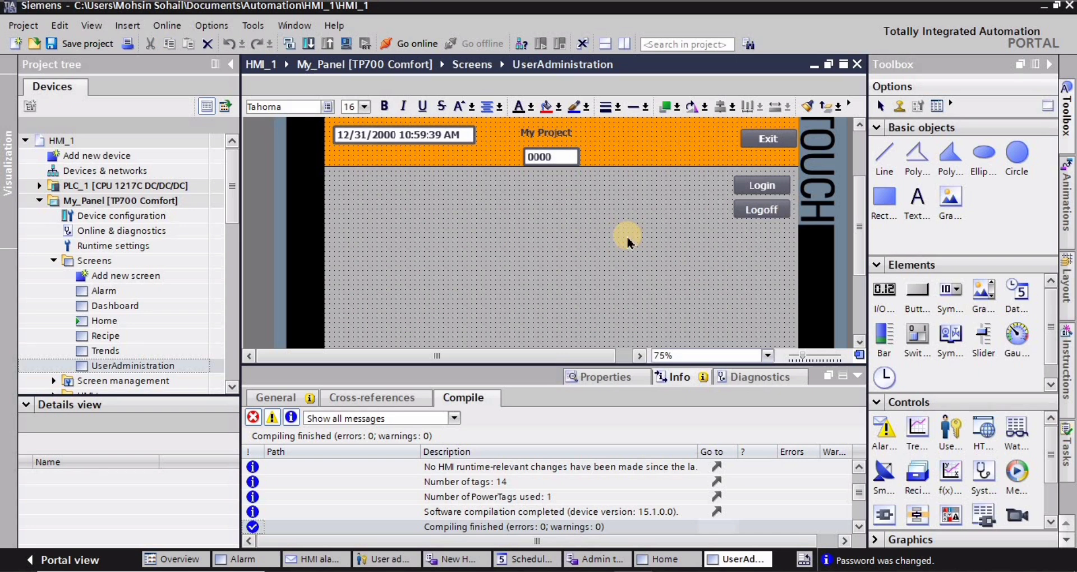
{"action": "left_click", "coordinate": [646, 246]}
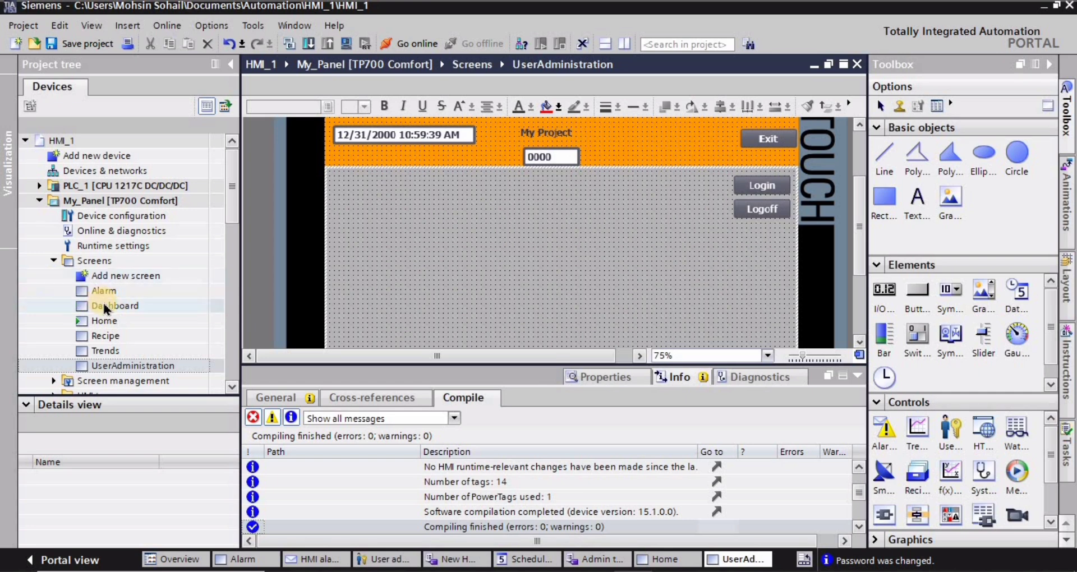
Add an I/O field for the word_1 tag from New HMI Tag table at the upper-left corner of the screen's grey area.
{"action": "left_click_drag", "start_coordinate": [234, 205], "coordinate": [234, 239]}
{"action": "left_click", "coordinate": [54, 282]}
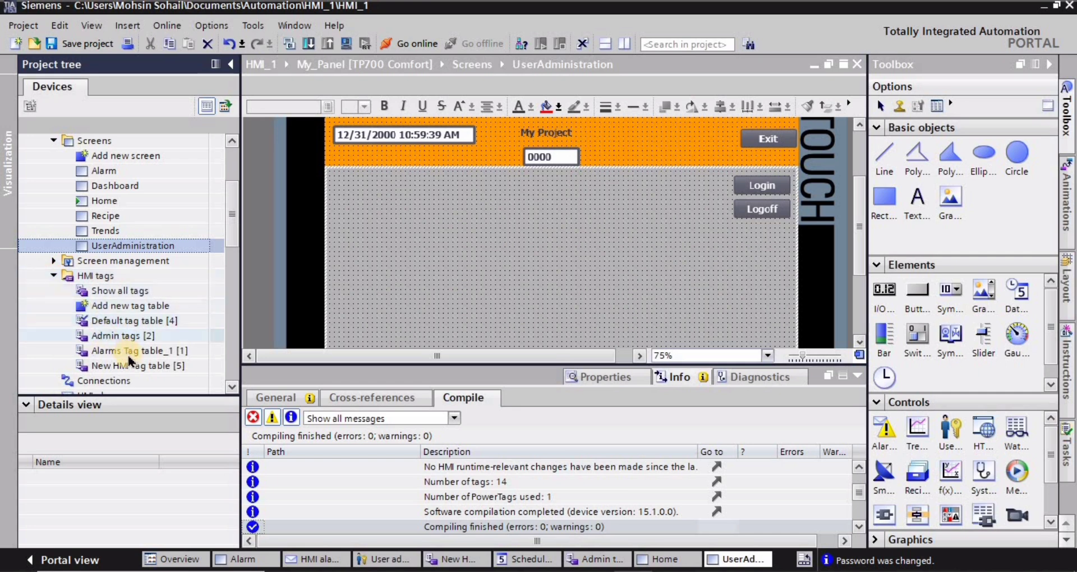
{"action": "left_click", "coordinate": [135, 368]}
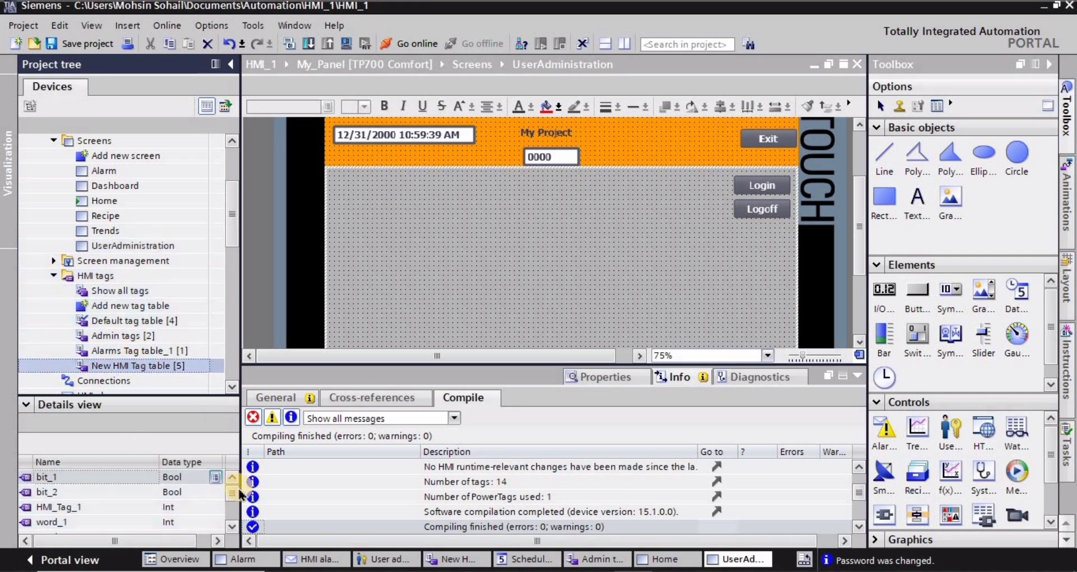
{"action": "left_click", "coordinate": [231, 526]}
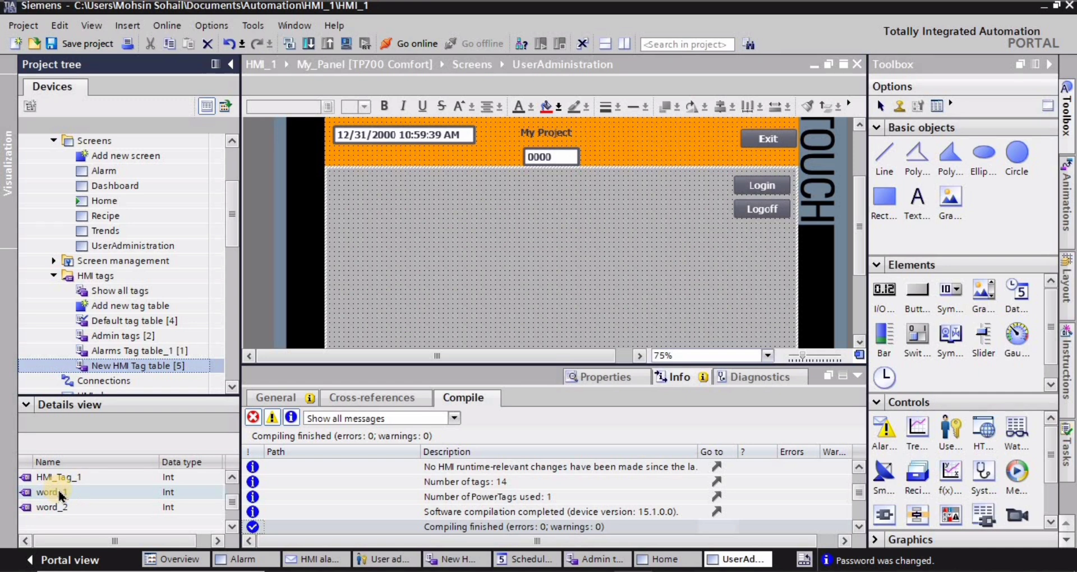
{"action": "left_click_drag", "start_coordinate": [60, 494], "coordinate": [356, 185]}
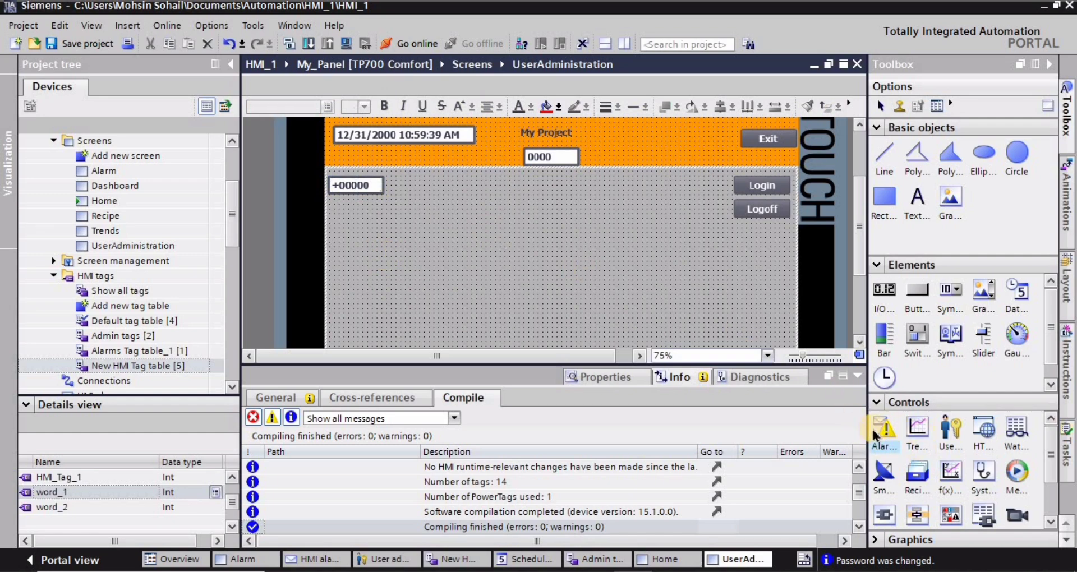
Add an alarm view and resize it to fill the lower part of the grey area across nearly its full width.
{"action": "left_click_drag", "start_coordinate": [884, 439], "coordinate": [505, 412]}
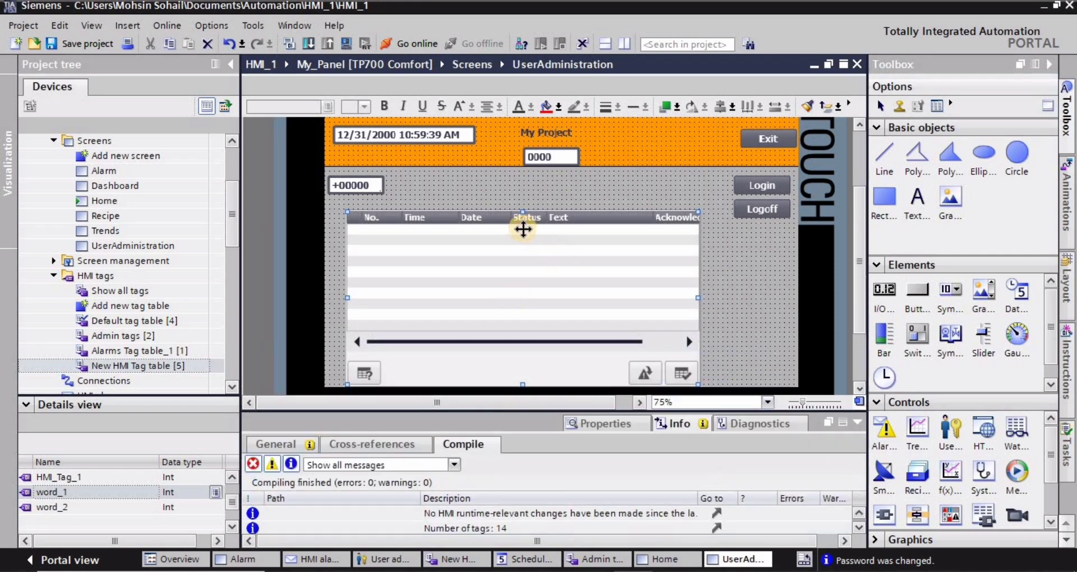
{"action": "left_click_drag", "start_coordinate": [522, 212], "coordinate": [517, 277]}
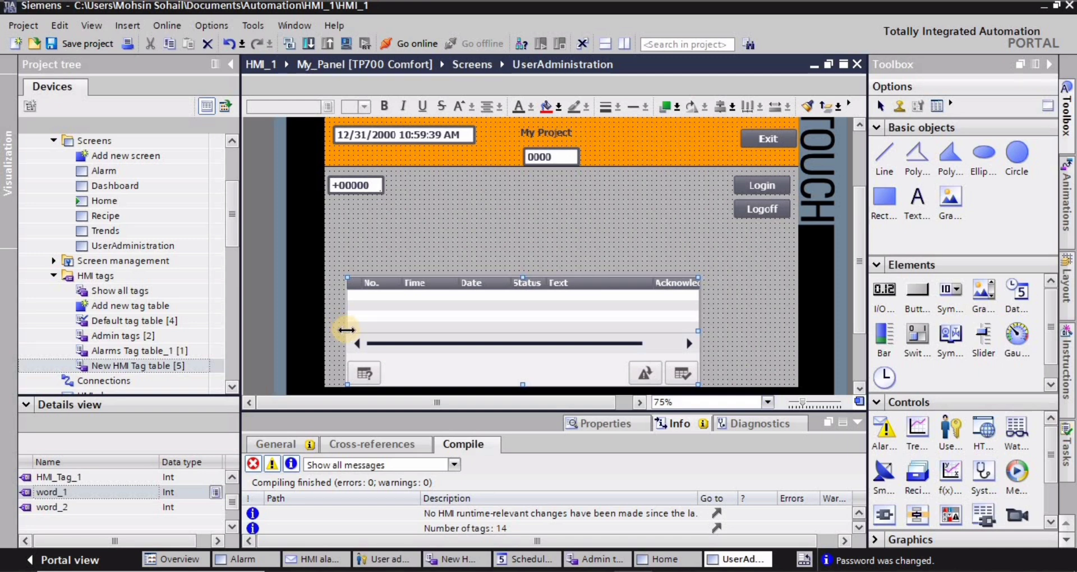
{"action": "left_click_drag", "start_coordinate": [346, 330], "coordinate": [329, 332]}
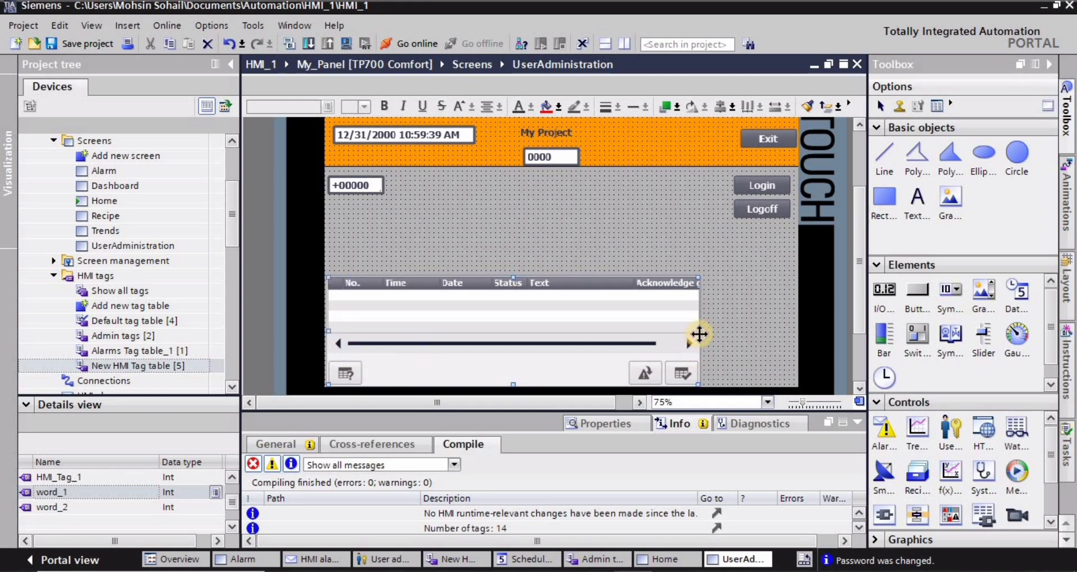
{"action": "left_click_drag", "start_coordinate": [698, 332], "coordinate": [793, 335]}
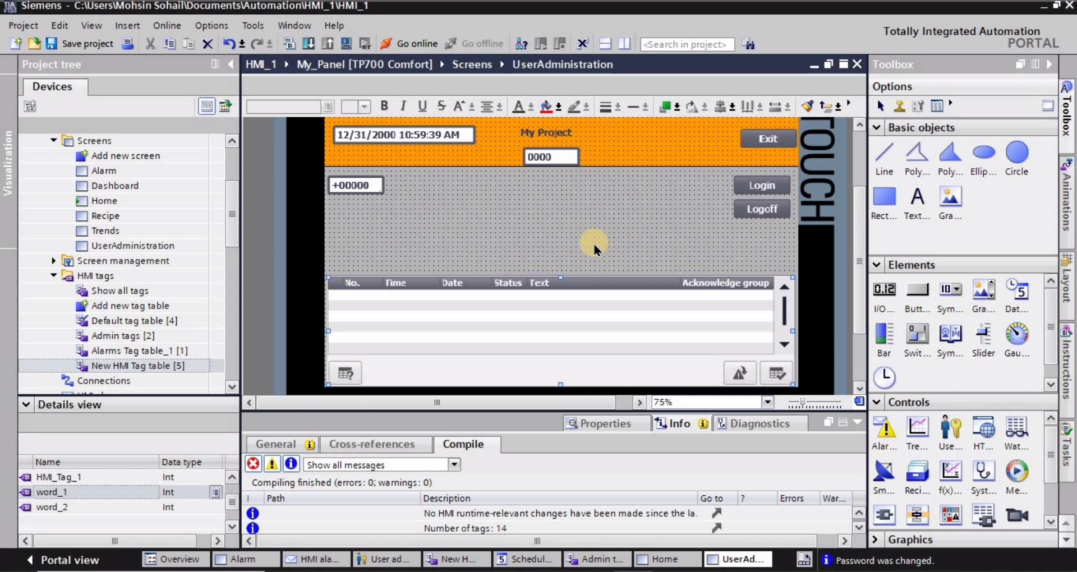
Set the alarm view to display the alarm buffer in its general properties.
{"action": "left_click", "coordinate": [613, 426]}
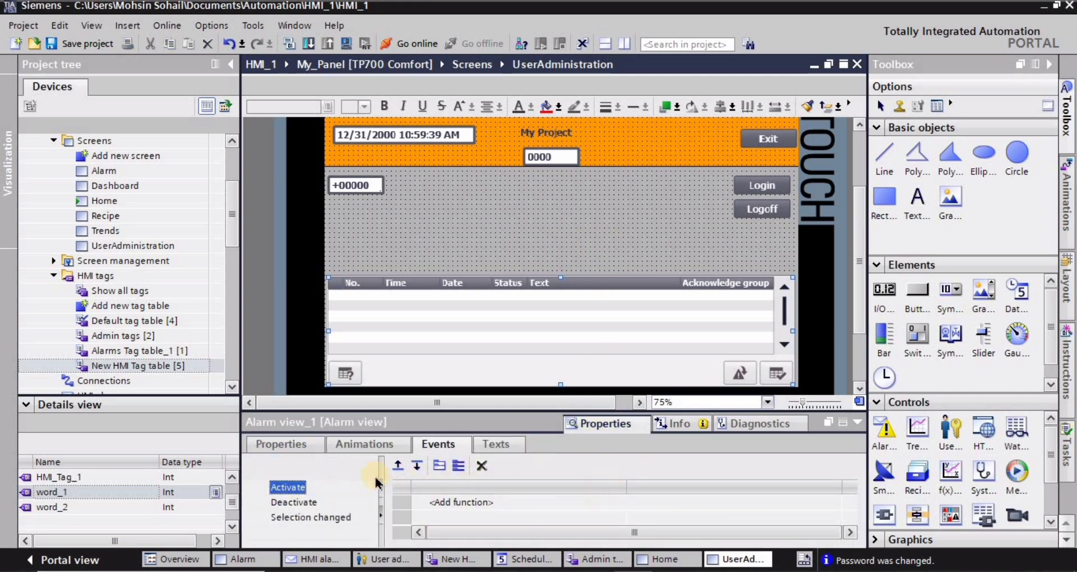
{"action": "left_click", "coordinate": [272, 445]}
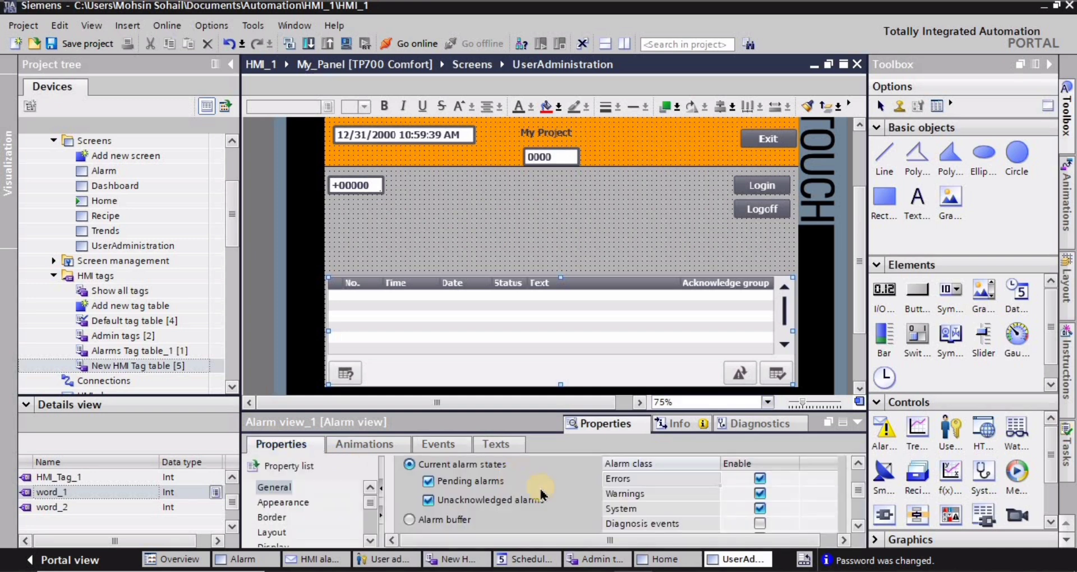
{"action": "left_click", "coordinate": [857, 526]}
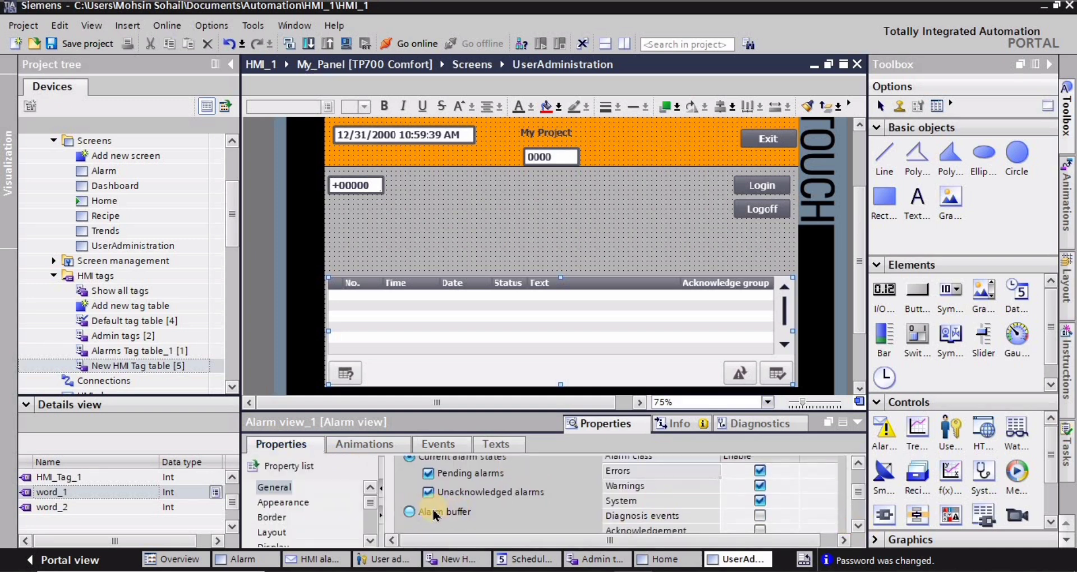
{"action": "left_click", "coordinate": [408, 513]}
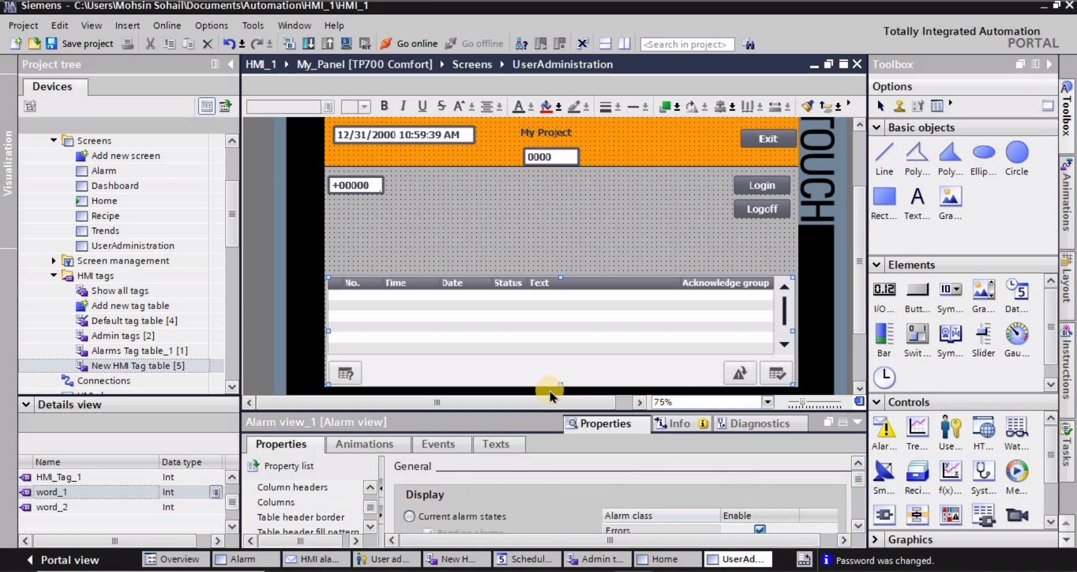
Set the alarm view's toolbar style to None.
{"action": "left_click_drag", "start_coordinate": [531, 398], "coordinate": [529, 375]}
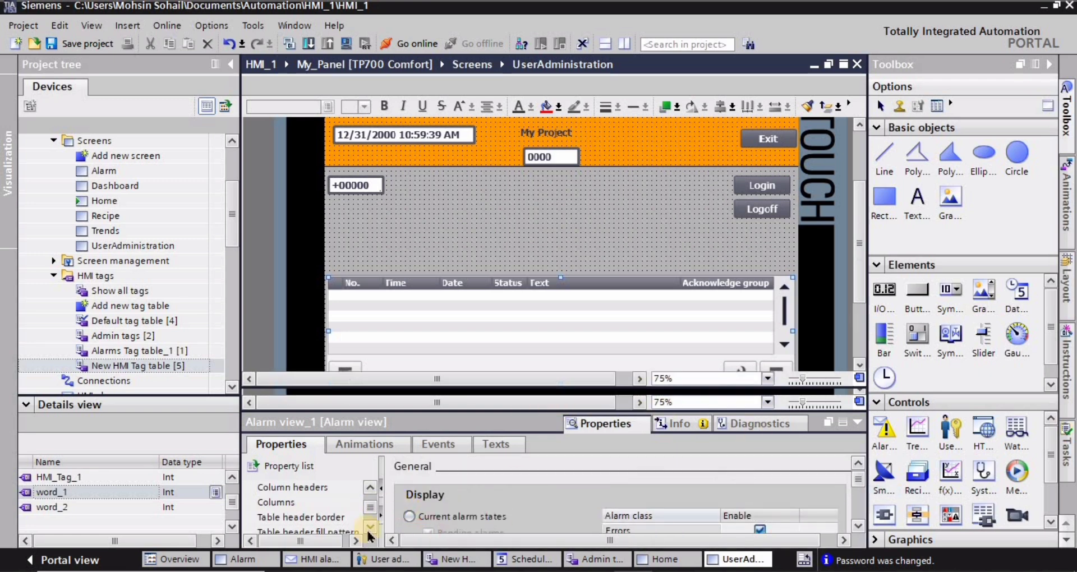
{"action": "left_click", "coordinate": [370, 485]}
{"action": "left_click_drag", "start_coordinate": [369, 489], "coordinate": [368, 471]}
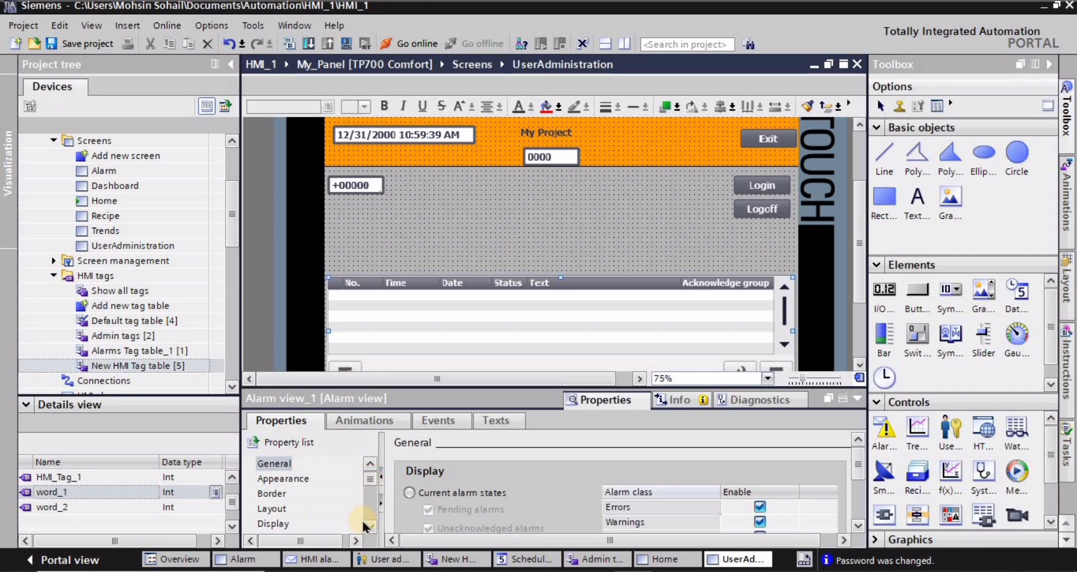
{"action": "left_click", "coordinate": [370, 539]}
{"action": "left_click", "coordinate": [371, 539]}
{"action": "left_click", "coordinate": [370, 540]}
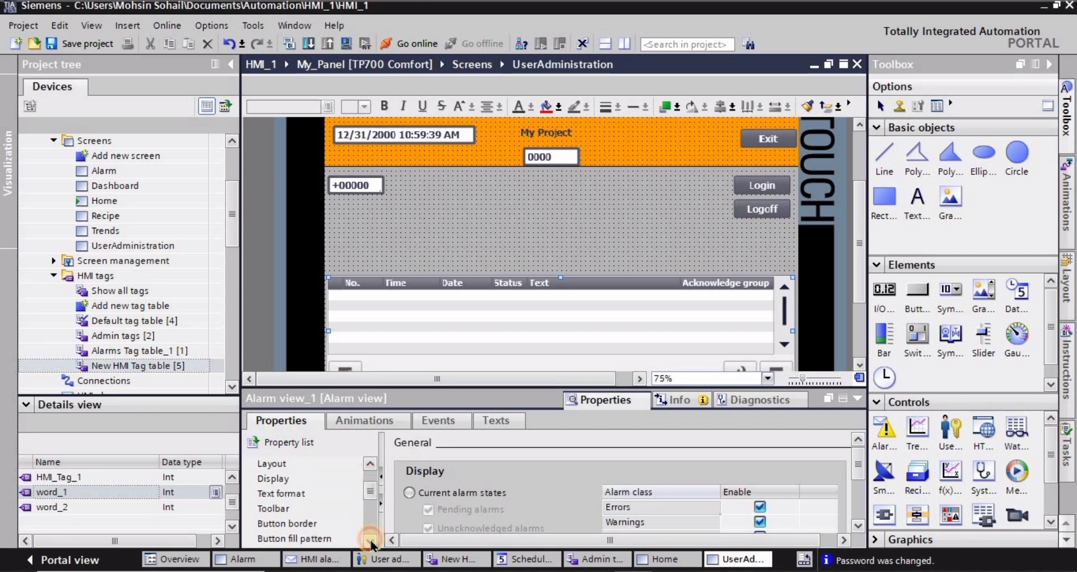
{"action": "left_click", "coordinate": [274, 509]}
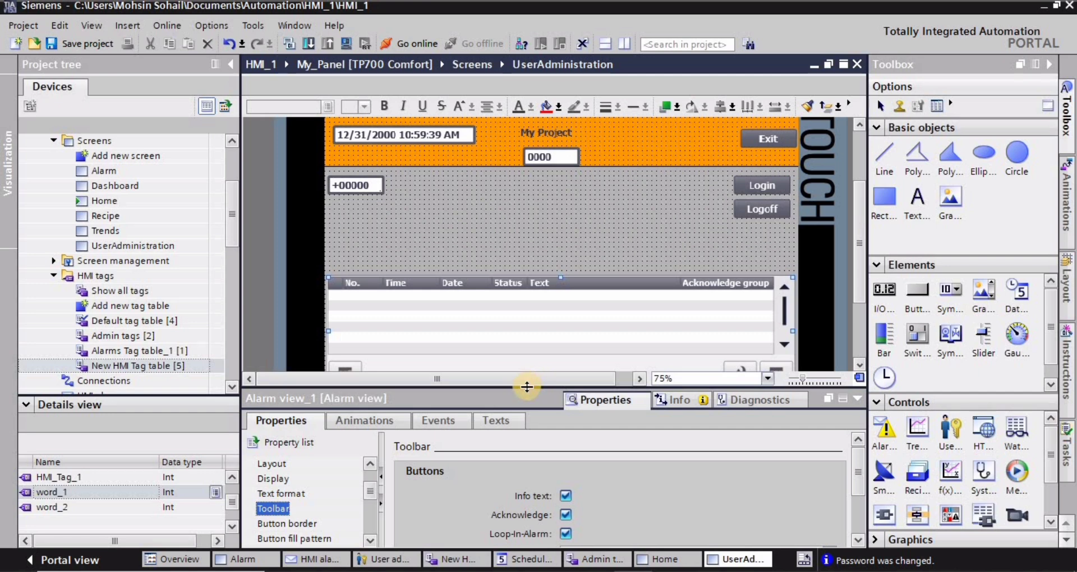
{"action": "left_click_drag", "start_coordinate": [527, 390], "coordinate": [527, 404]}
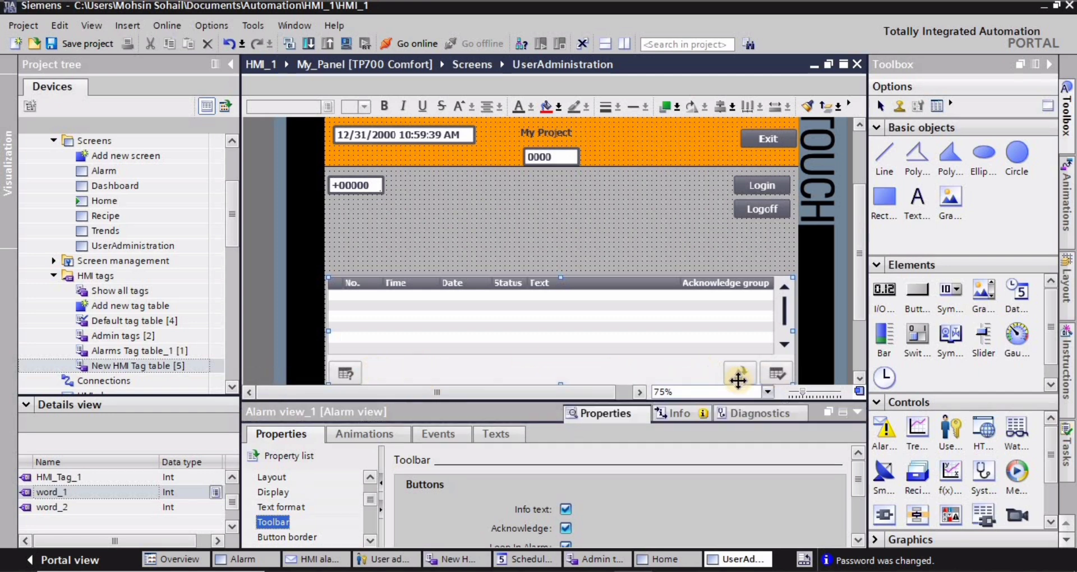
{"action": "left_click", "coordinate": [859, 541]}
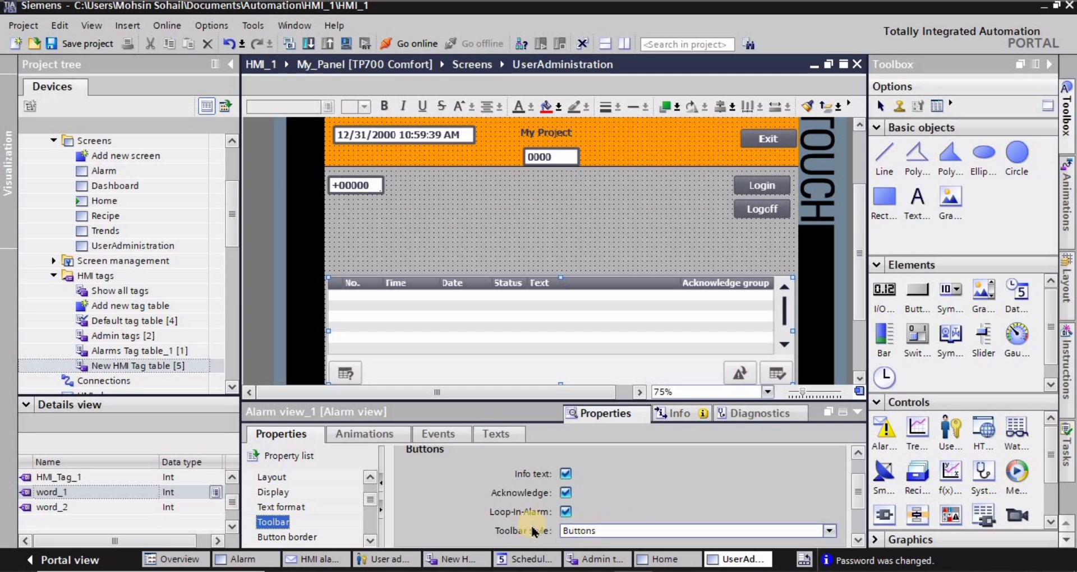
{"action": "left_click", "coordinate": [829, 530]}
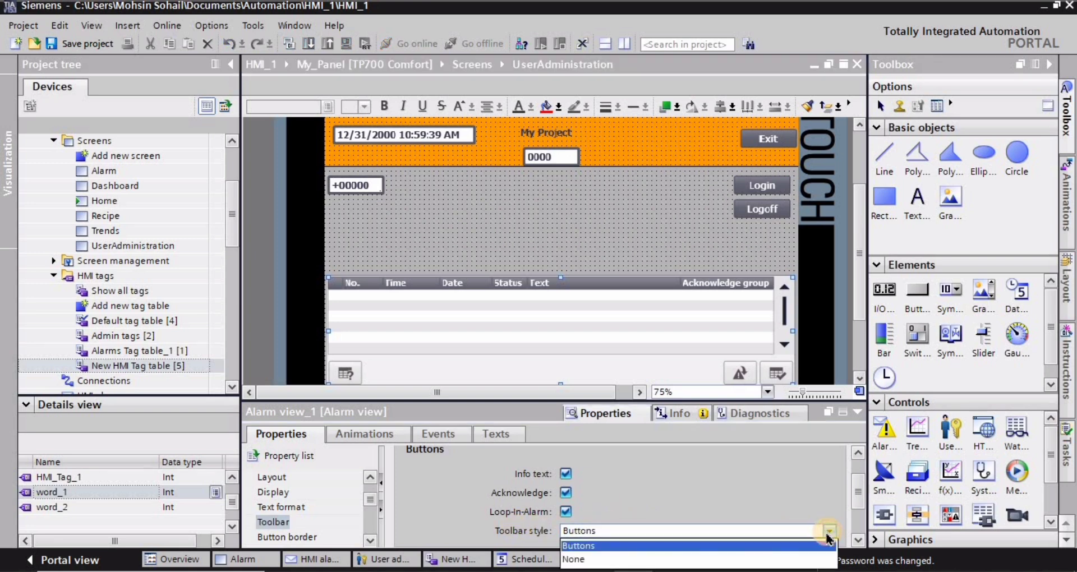
{"action": "left_click", "coordinate": [578, 547]}
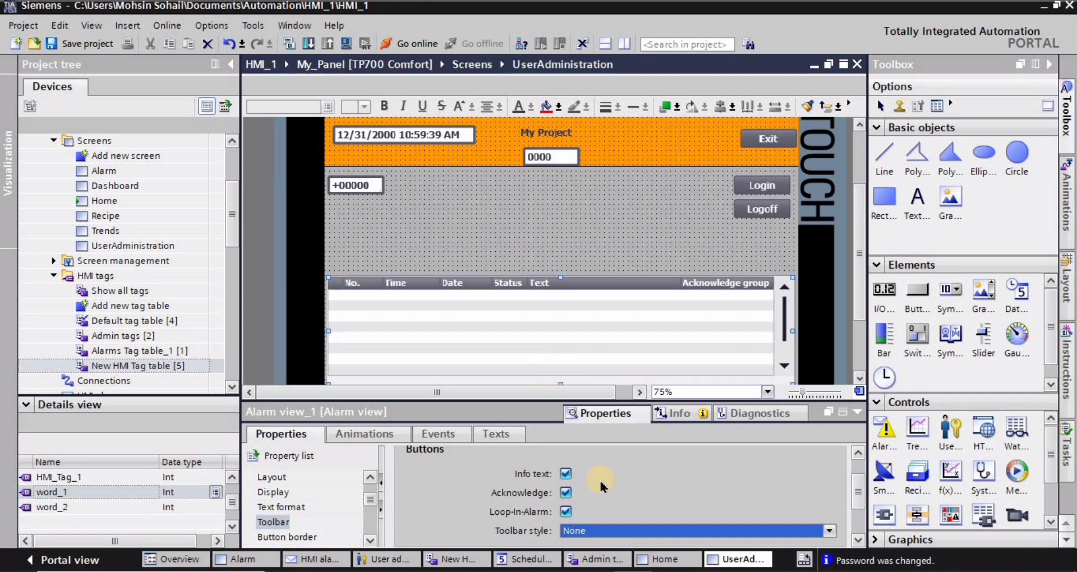
{"action": "left_click", "coordinate": [505, 212]}
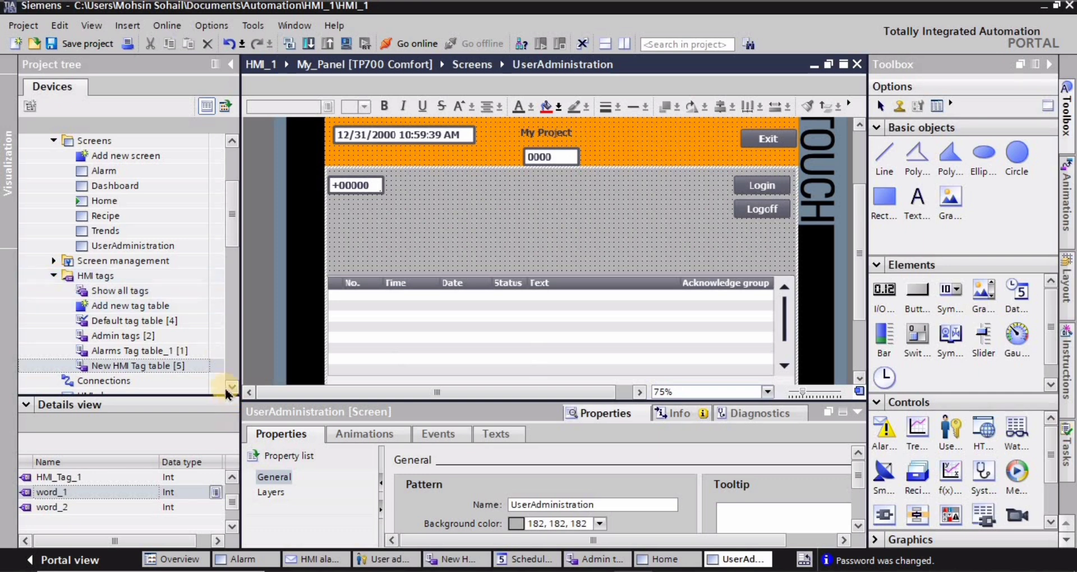
Open the panel's User administration editor and look over its users and user groups.
{"action": "scroll", "coordinate": [232, 387], "scroll_direction": "down", "scroll_amount": 4}
{"action": "scroll", "coordinate": [232, 387], "scroll_direction": "down", "scroll_amount": 8}
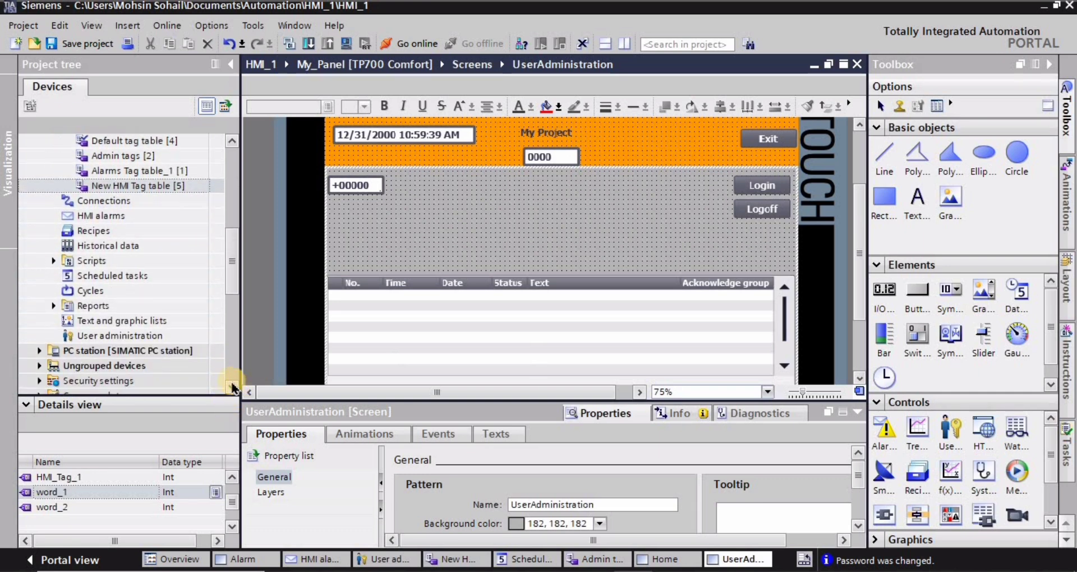
{"action": "left_click", "coordinate": [111, 336]}
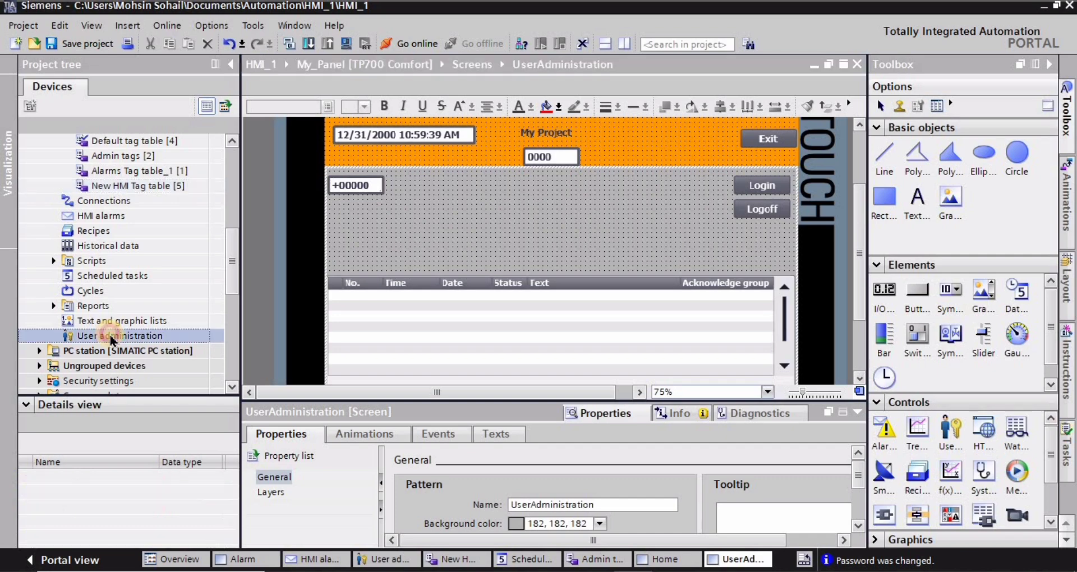
{"action": "double_click", "coordinate": [110, 336]}
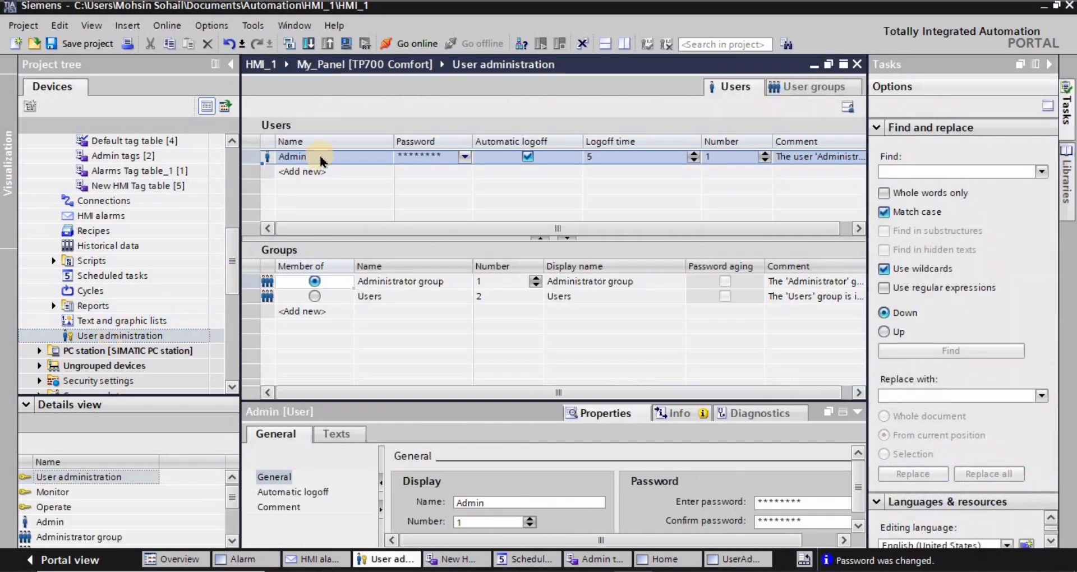
{"action": "left_click", "coordinate": [817, 89]}
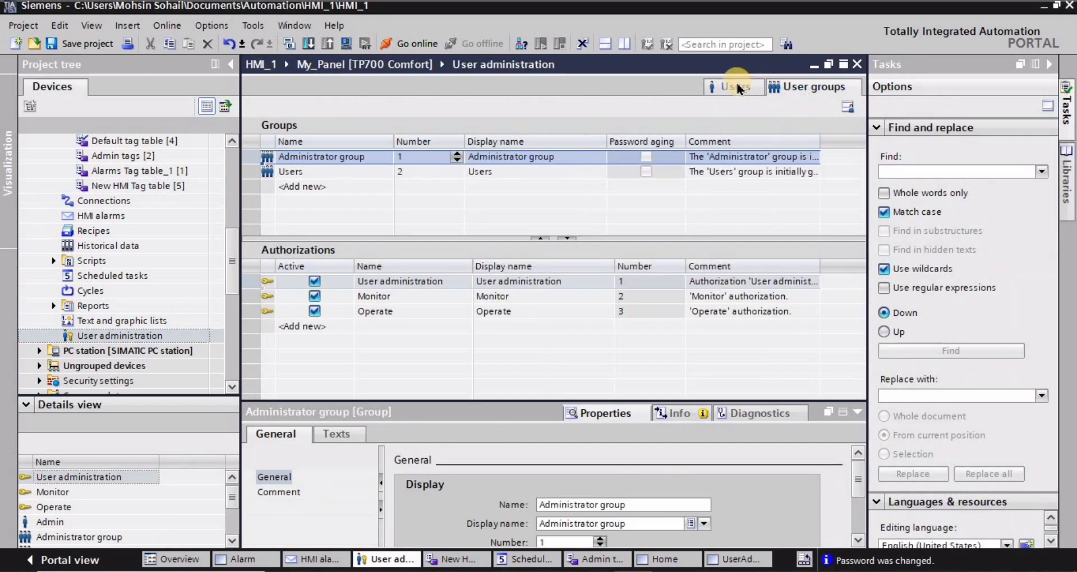
{"action": "left_click", "coordinate": [1047, 65]}
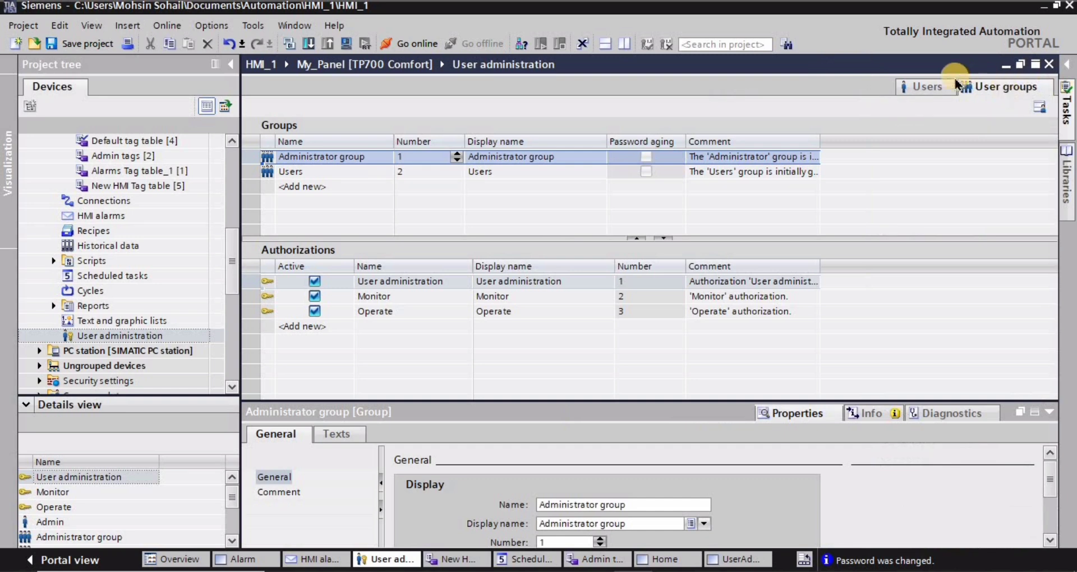
{"action": "left_click", "coordinate": [986, 88]}
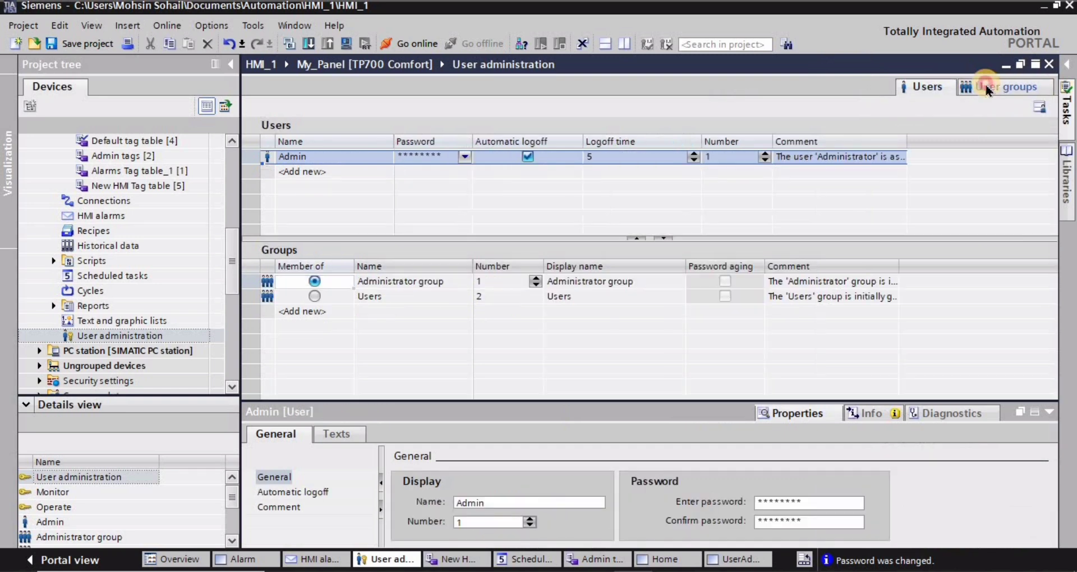
{"action": "left_click", "coordinate": [925, 88]}
Rename the existing Admin user as Admin1.
{"action": "left_click", "coordinate": [325, 156]}
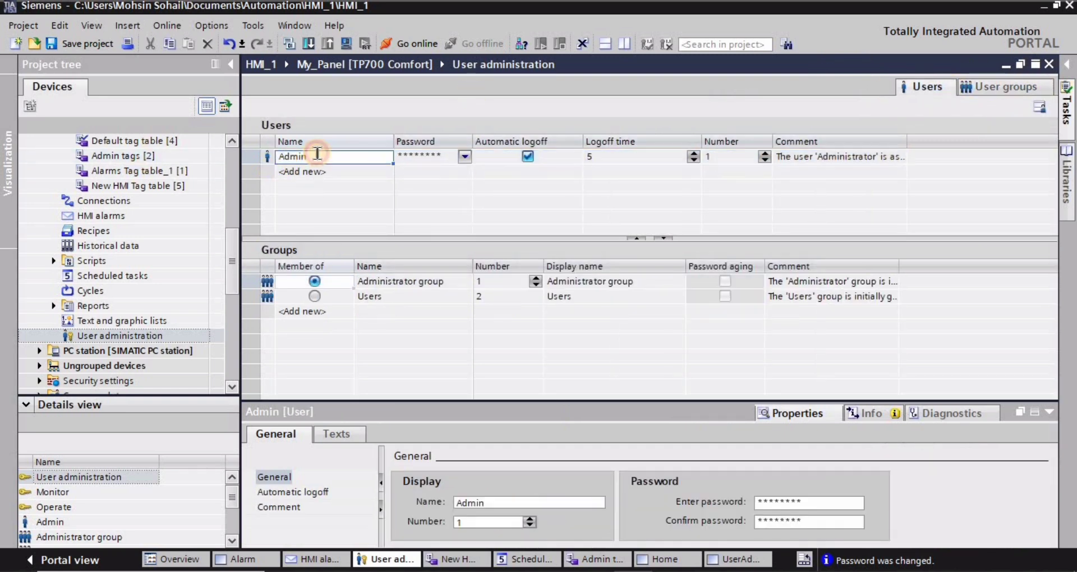
{"action": "left_click", "coordinate": [328, 156]}
{"action": "left_click", "coordinate": [328, 154]}
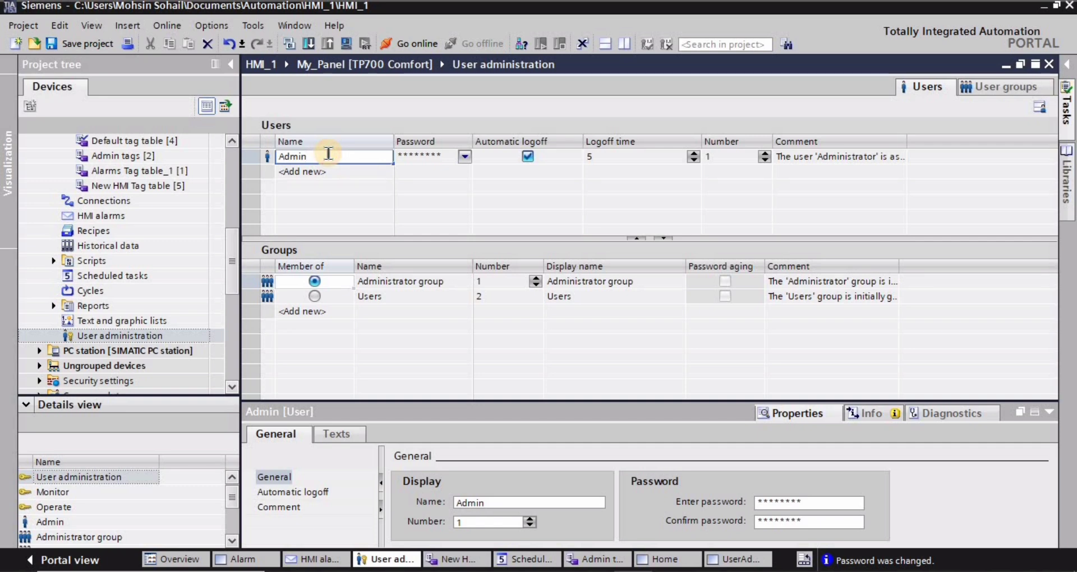
{"action": "type", "text": "1"}
{"action": "left_click", "coordinate": [368, 212]}
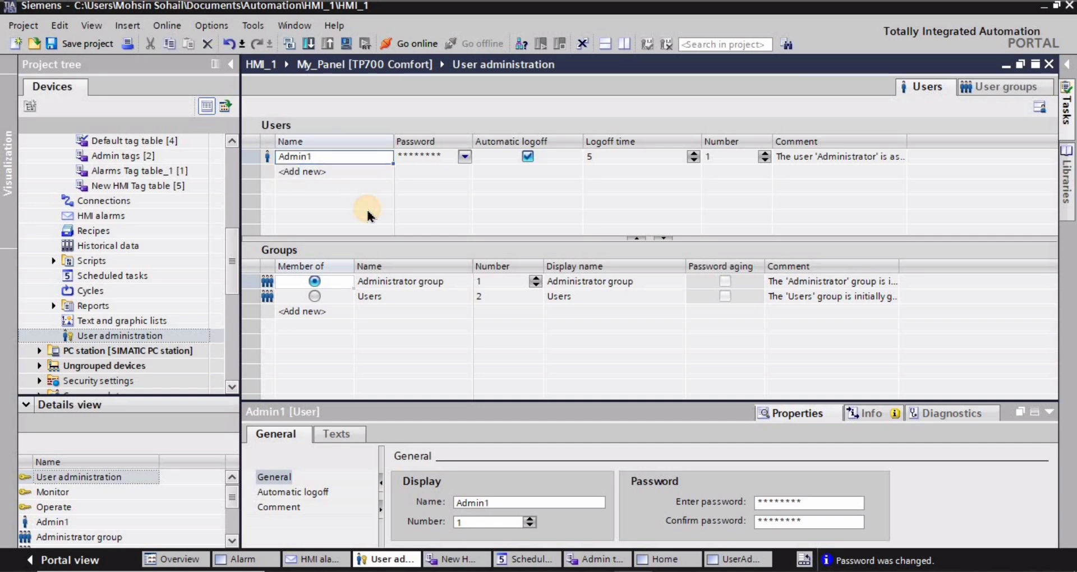
Enter and confirm a new password for the Admin1 user.
{"action": "left_click", "coordinate": [386, 156]}
{"action": "left_click", "coordinate": [463, 158]}
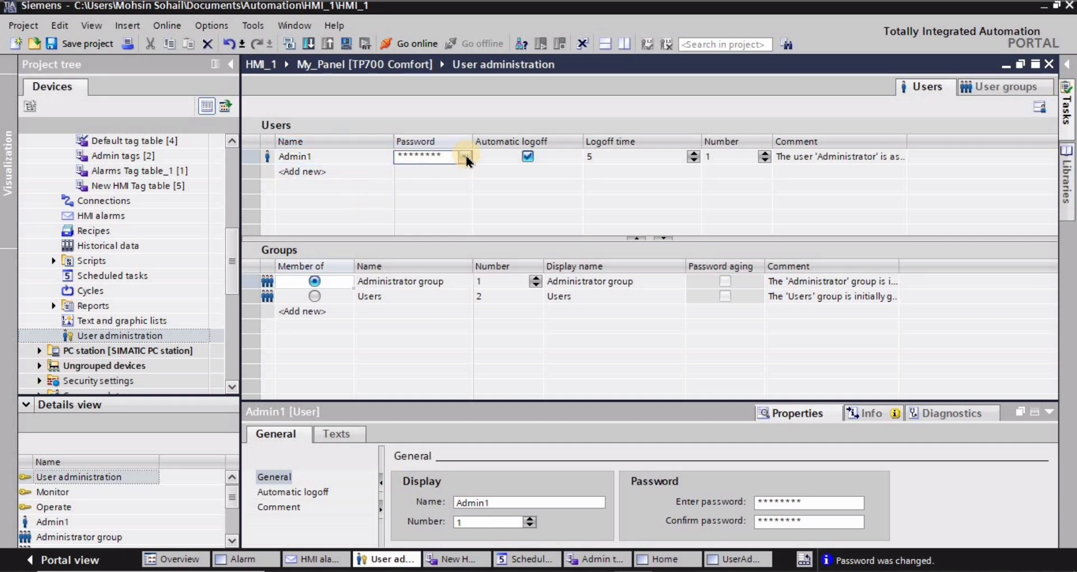
{"action": "left_click", "coordinate": [465, 157]}
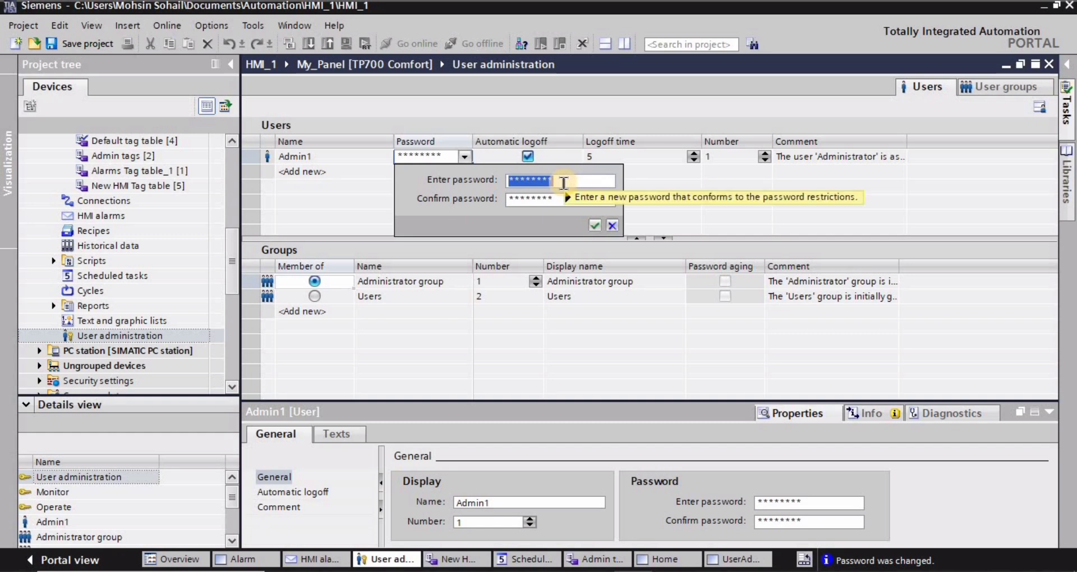
{"action": "type", "text": "***"}
{"action": "left_click", "coordinate": [587, 200]}
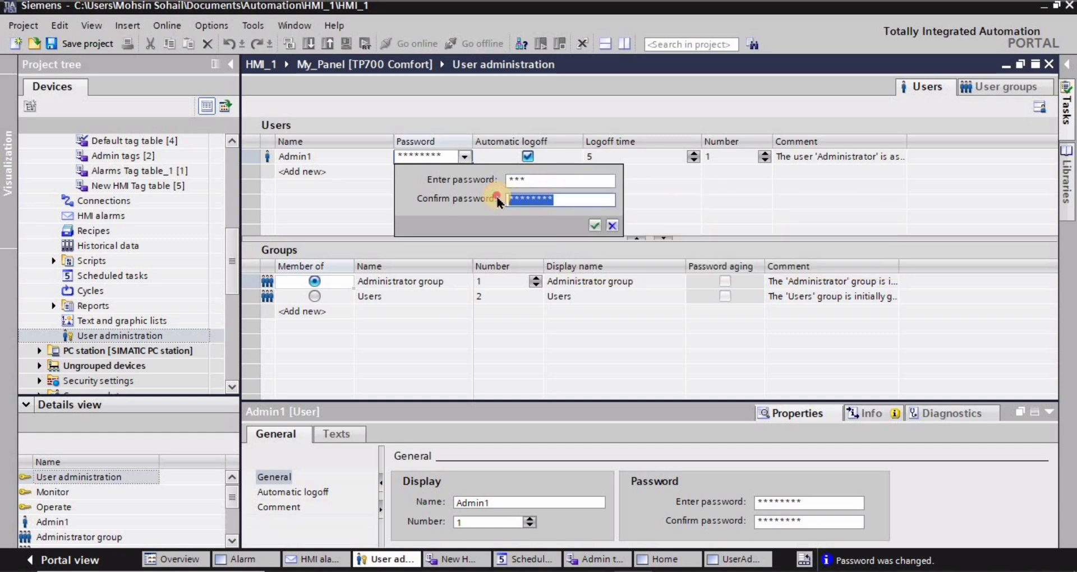
{"action": "type", "text": "***"}
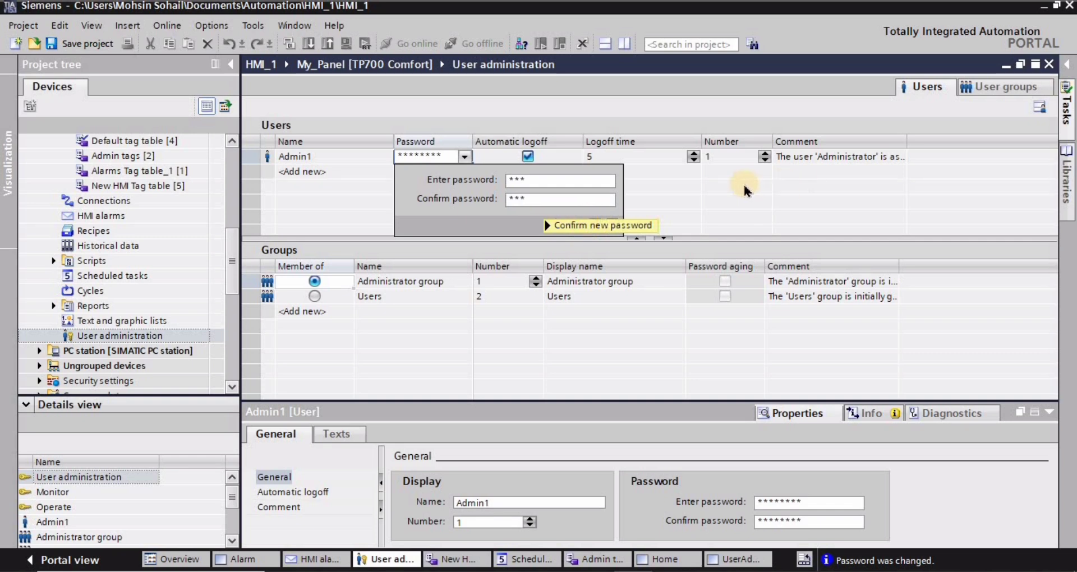
{"action": "left_click", "coordinate": [599, 223]}
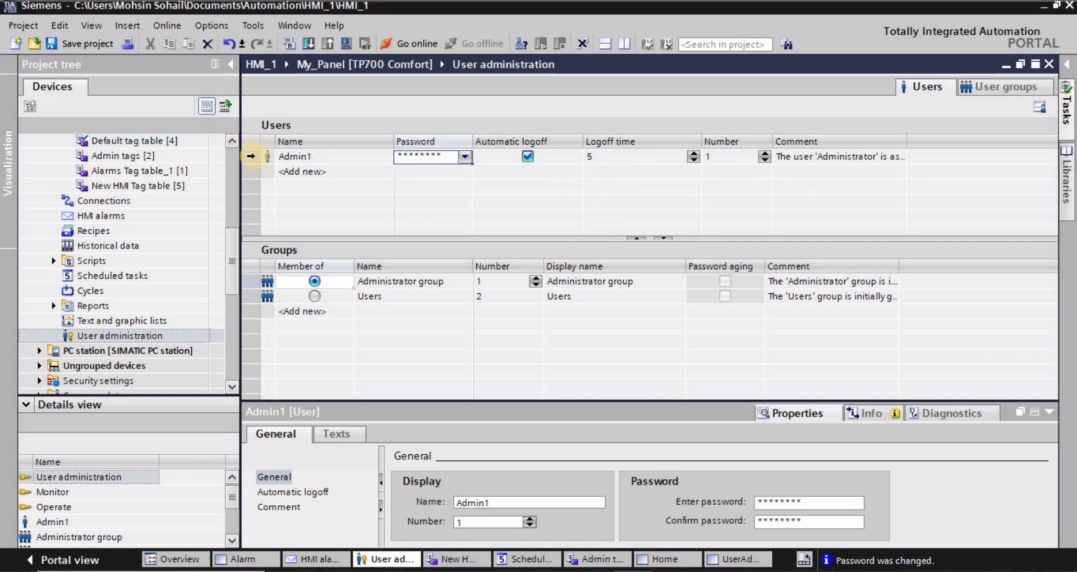
Check Admin1's group membership and which authorizations are active for the Administrator group.
{"action": "left_click", "coordinate": [250, 156]}
{"action": "left_click", "coordinate": [315, 297]}
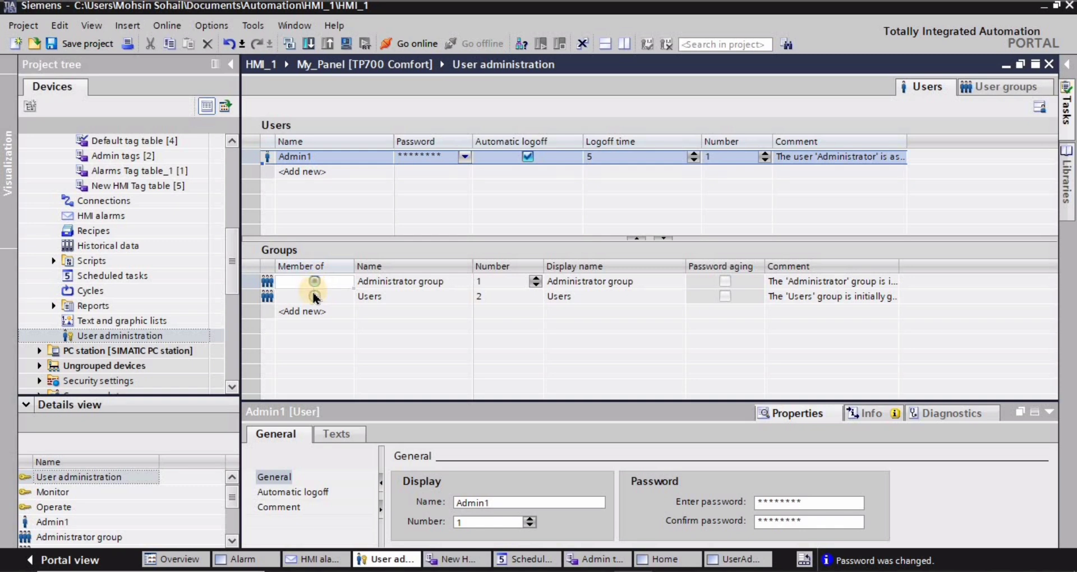
{"action": "left_click", "coordinate": [317, 282]}
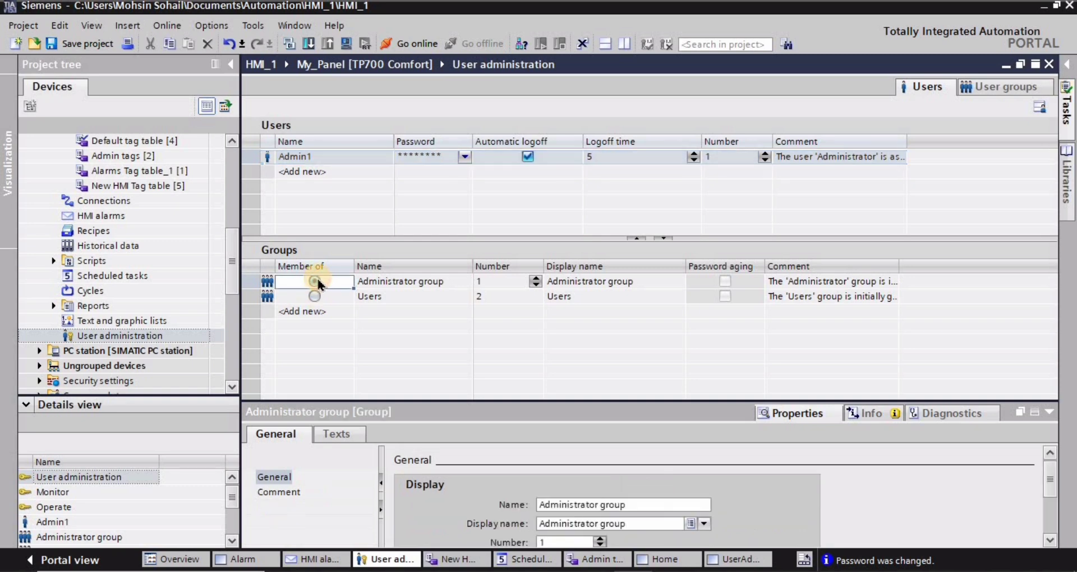
{"action": "left_click", "coordinate": [1007, 90]}
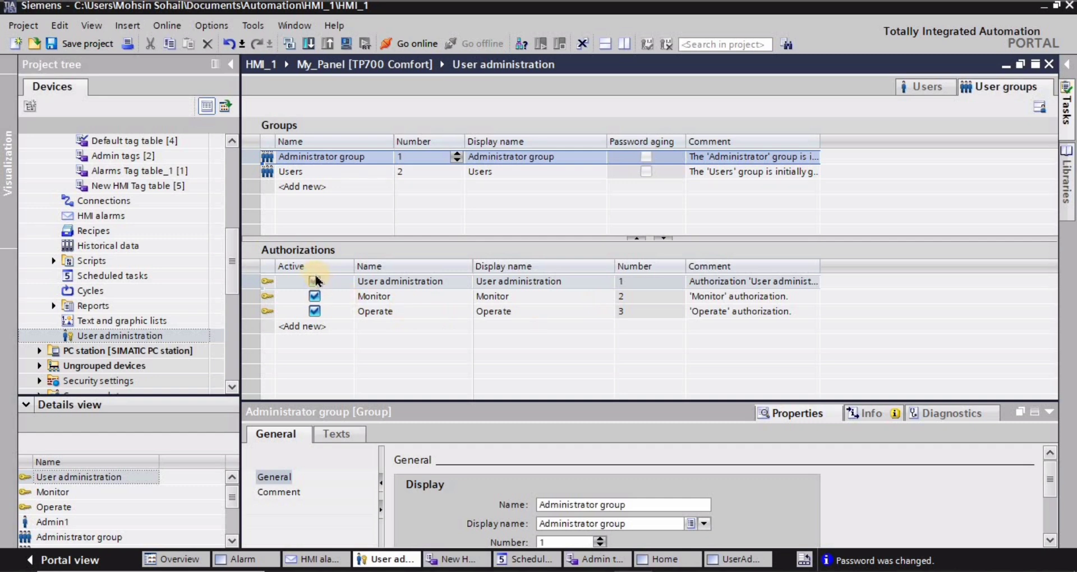
{"action": "left_click", "coordinate": [315, 311]}
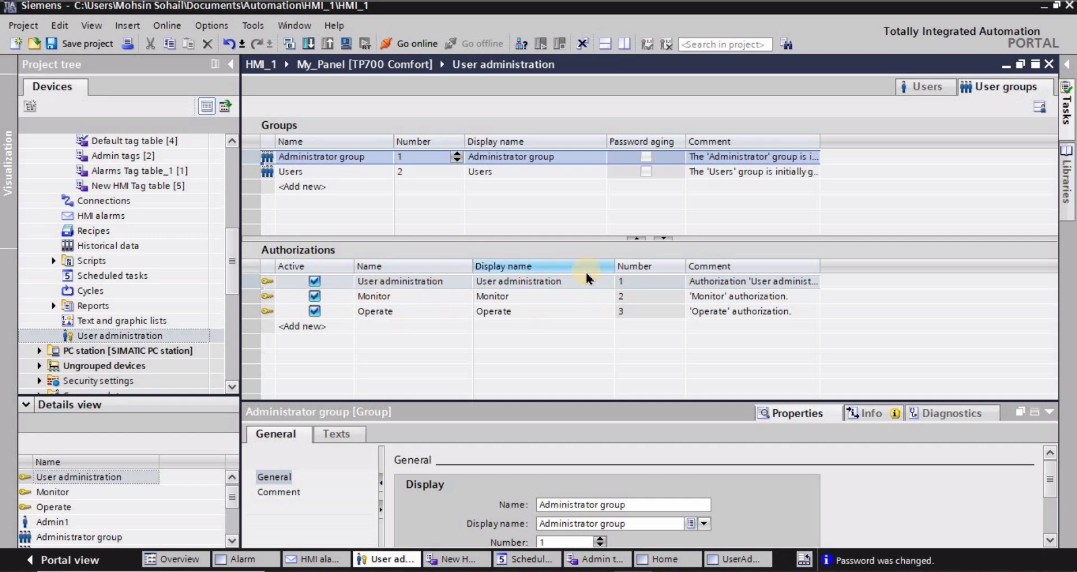
{"action": "left_click", "coordinate": [316, 297]}
{"action": "left_click", "coordinate": [925, 90]}
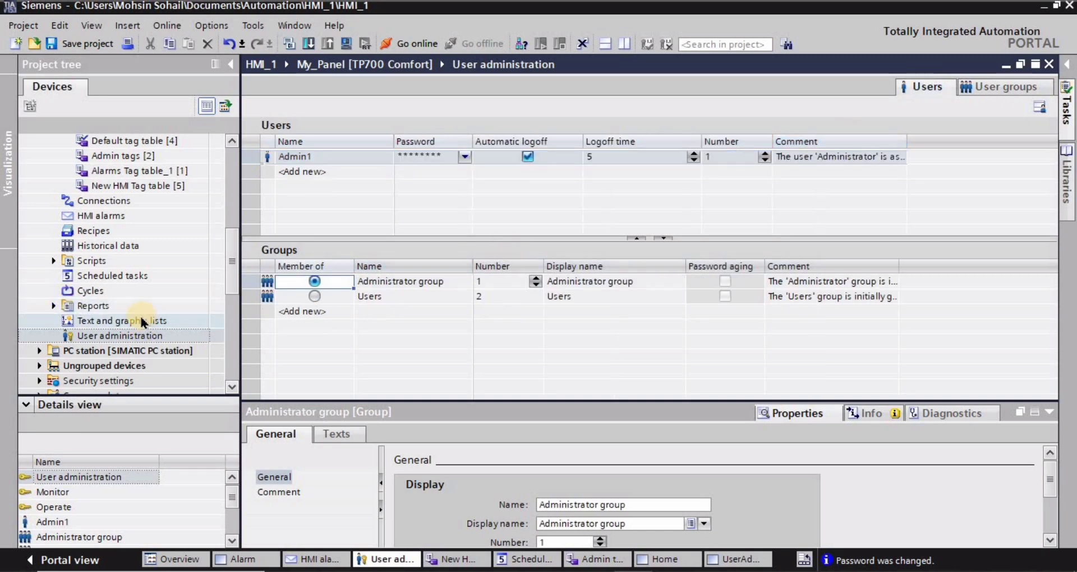
On the UserAdministration screen, set the word_1 I/O field's runtime security authorization to Operate.
{"action": "left_click_drag", "start_coordinate": [230, 247], "coordinate": [227, 204]}
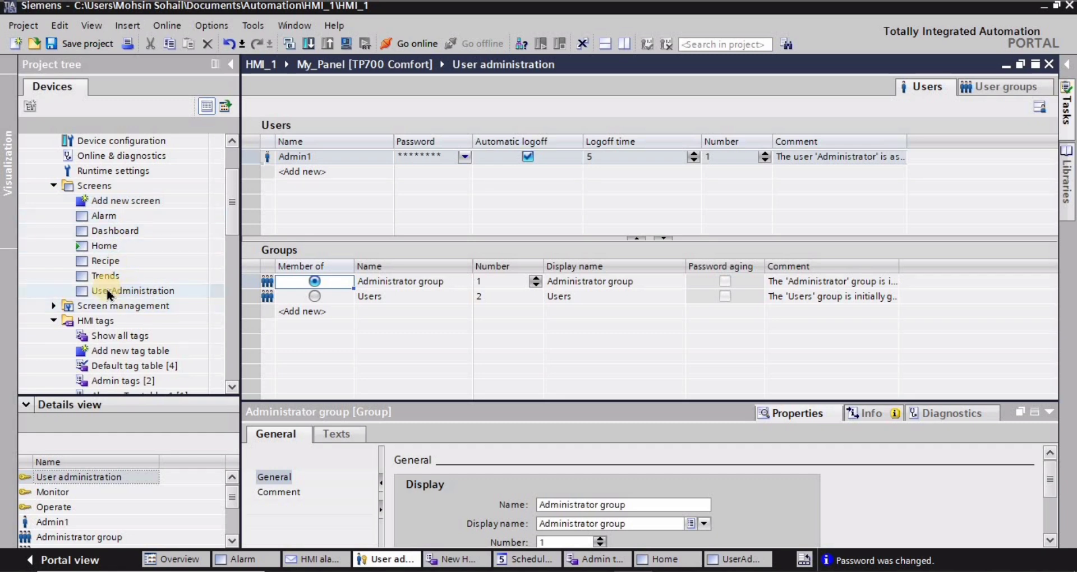
{"action": "double_click", "coordinate": [133, 291]}
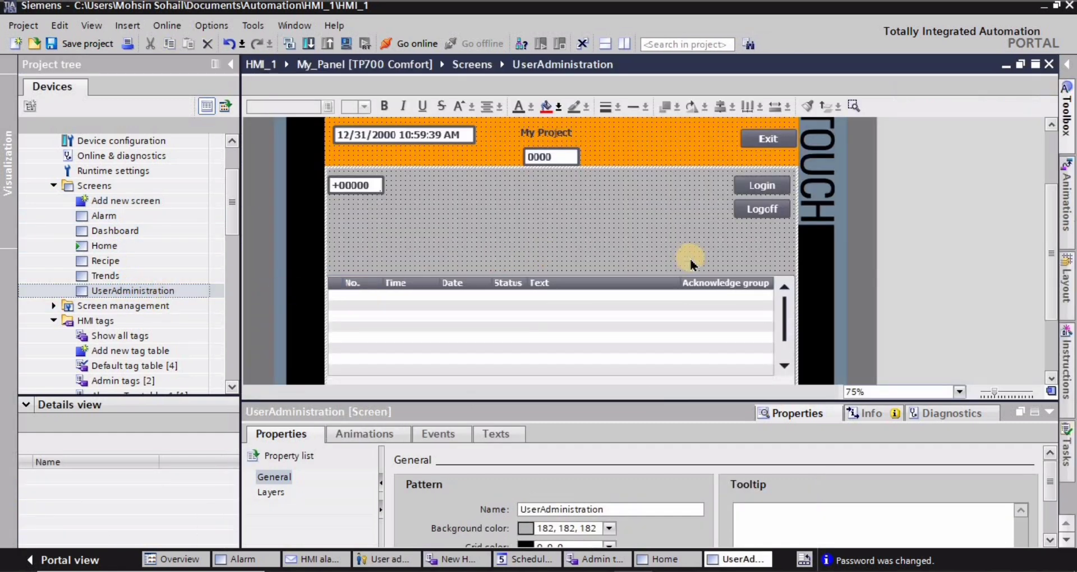
{"action": "left_click", "coordinate": [359, 191]}
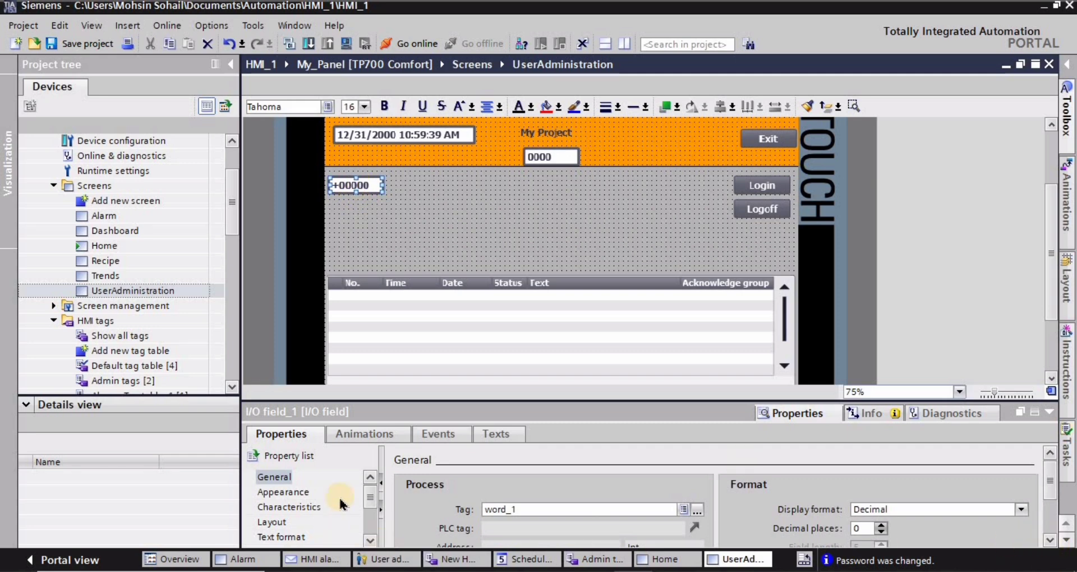
{"action": "left_click_drag", "start_coordinate": [370, 497], "coordinate": [373, 526]}
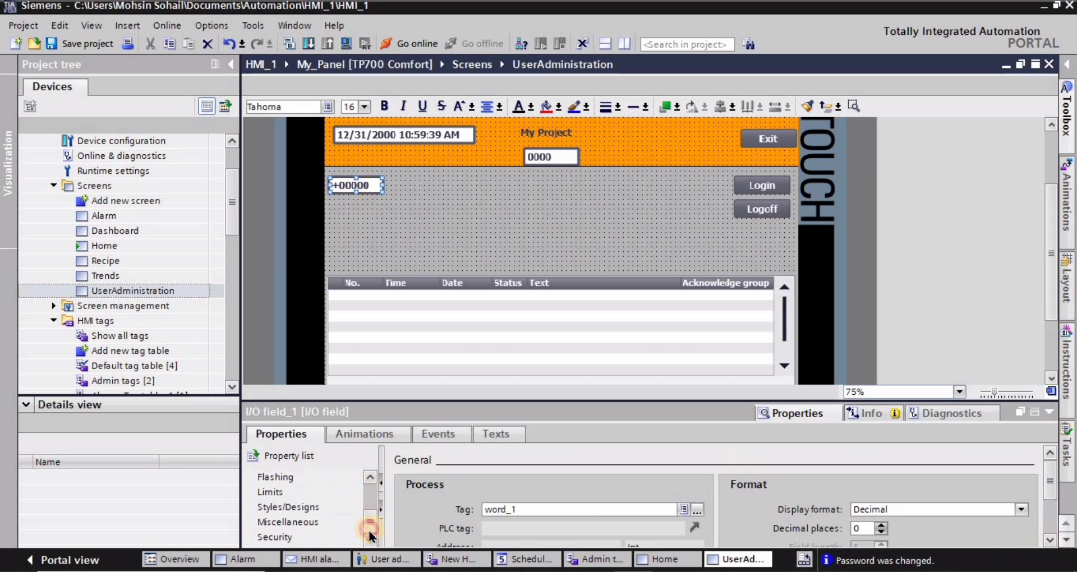
{"action": "left_click", "coordinate": [275, 539]}
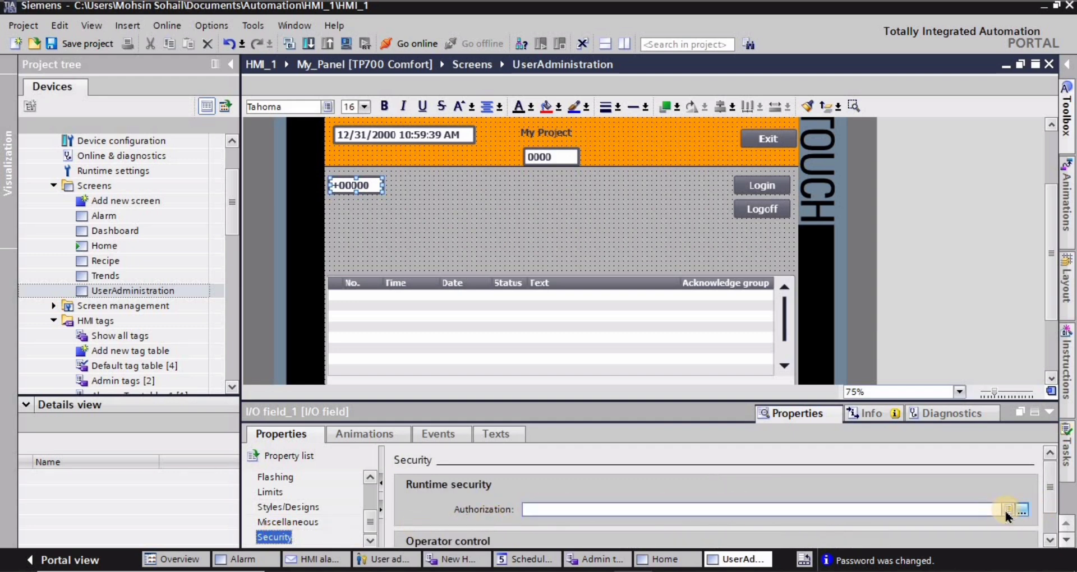
{"action": "left_click", "coordinate": [1021, 510]}
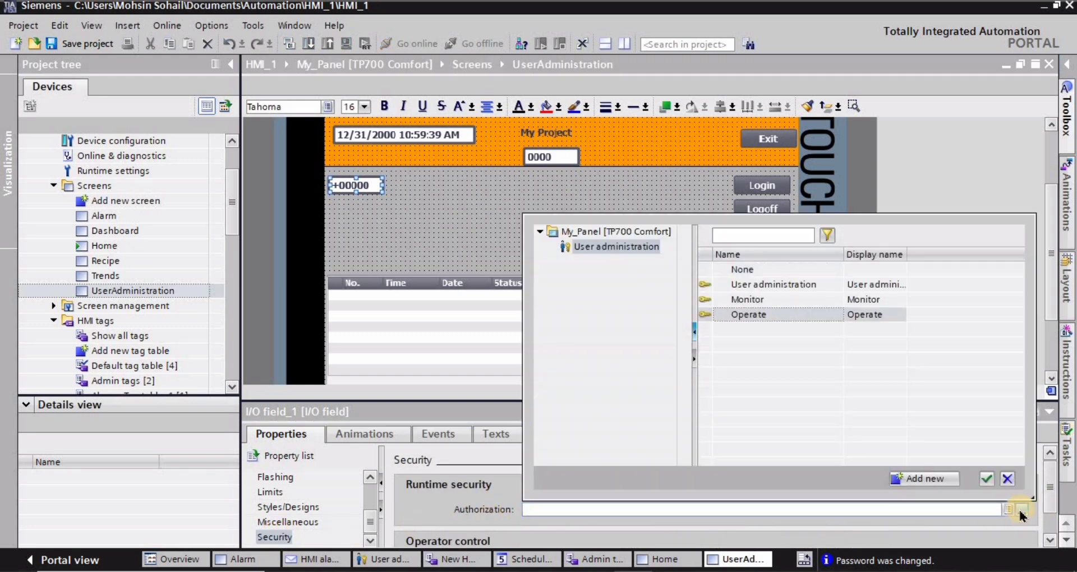
{"action": "left_click", "coordinate": [746, 314]}
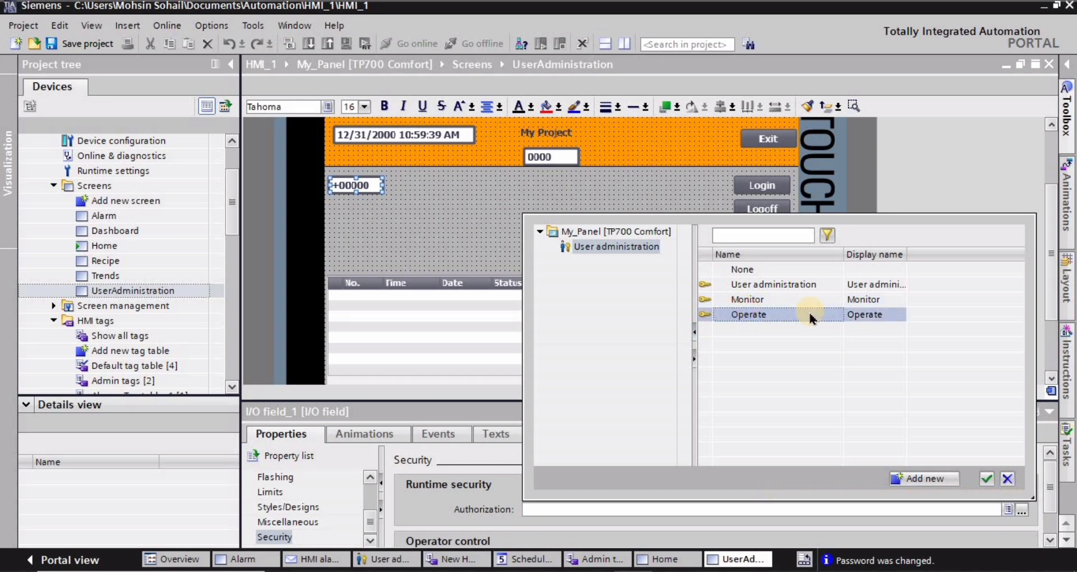
{"action": "left_click", "coordinate": [989, 479]}
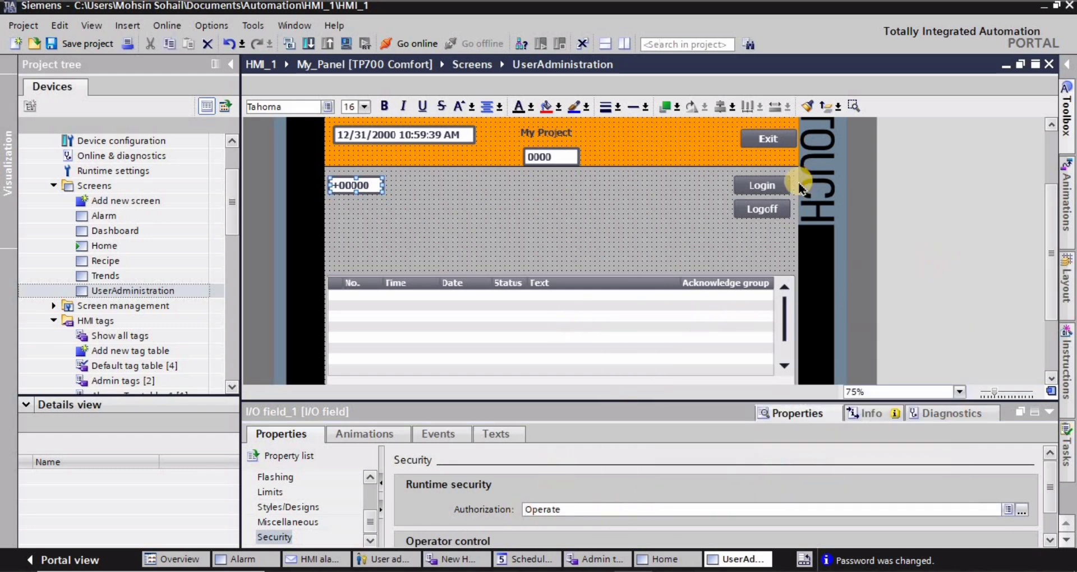
Assign the ShowLogonDialog function to the Login button's Press event.
{"action": "left_click", "coordinate": [758, 188]}
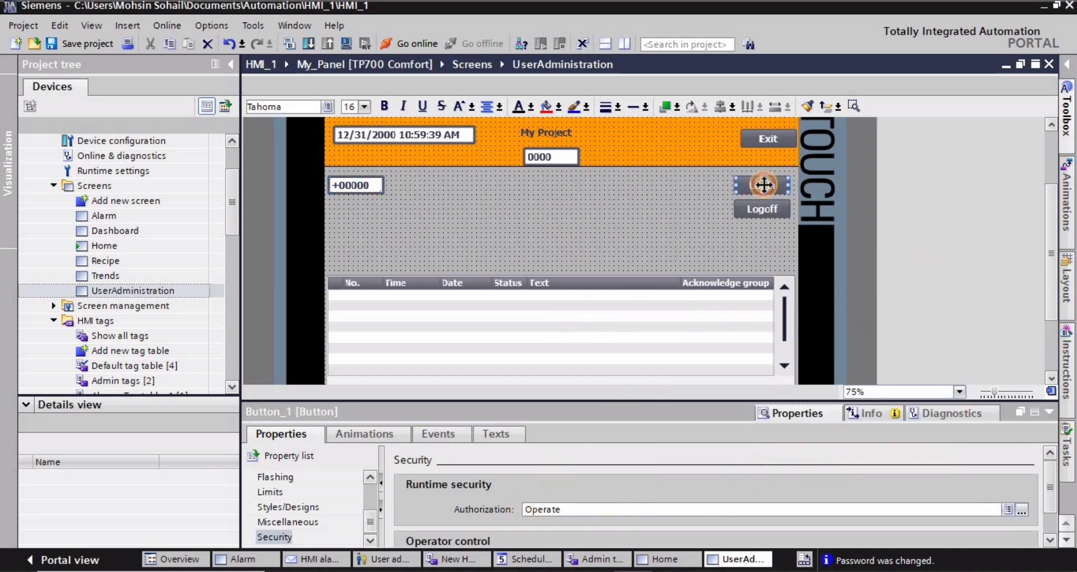
{"action": "left_click", "coordinate": [439, 434]}
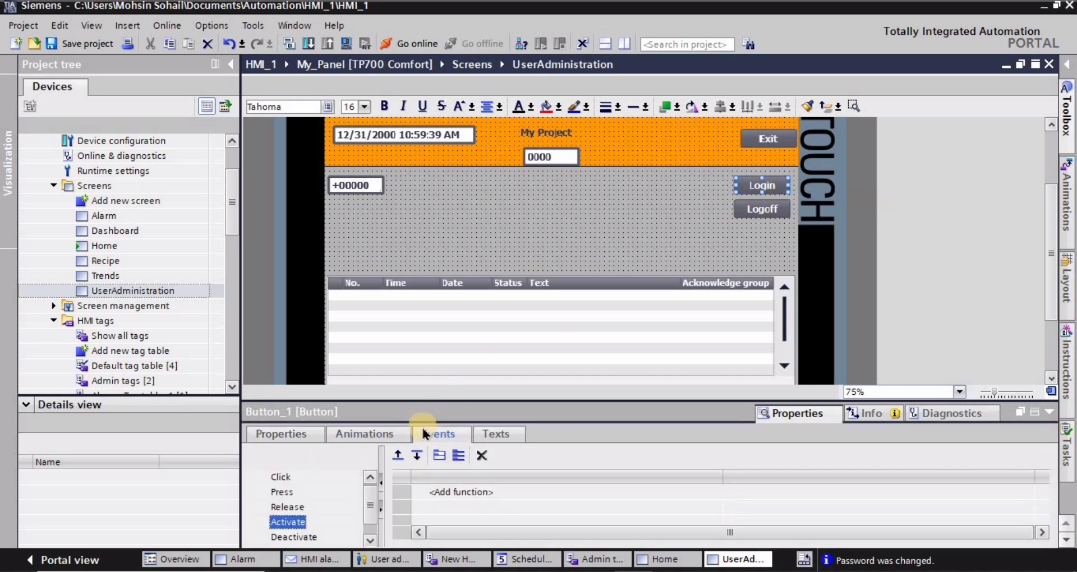
{"action": "left_click", "coordinate": [283, 494]}
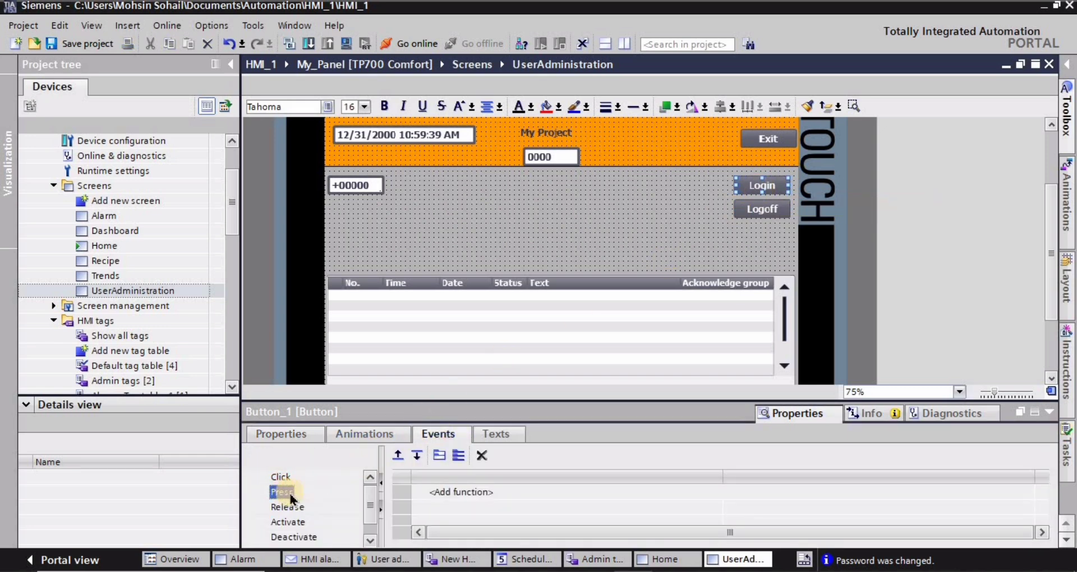
{"action": "left_click", "coordinate": [485, 494]}
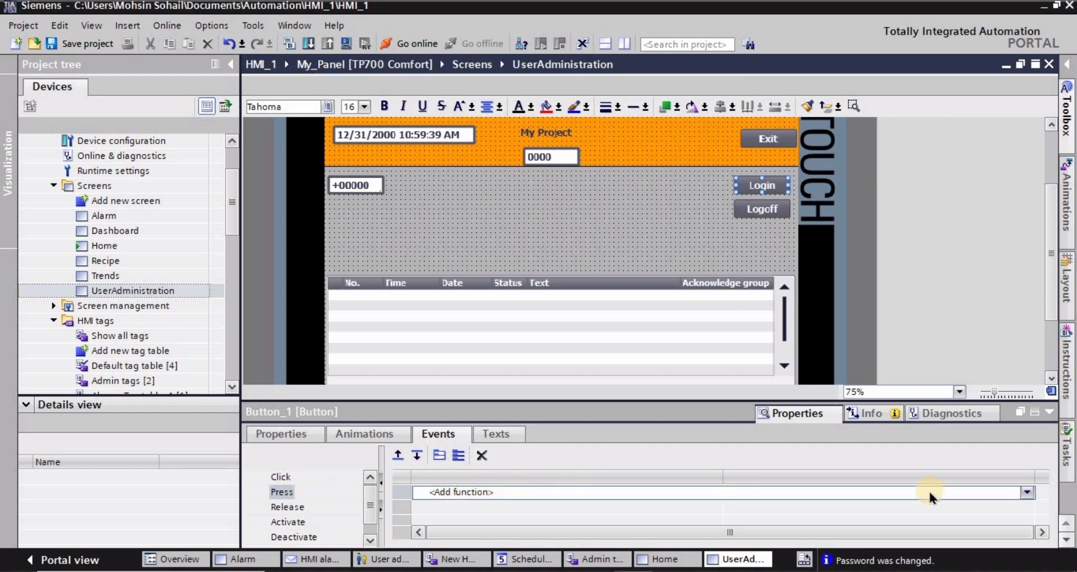
{"action": "left_click", "coordinate": [1026, 494]}
{"action": "scroll", "coordinate": [518, 470], "scroll_direction": "down", "scroll_amount": 2}
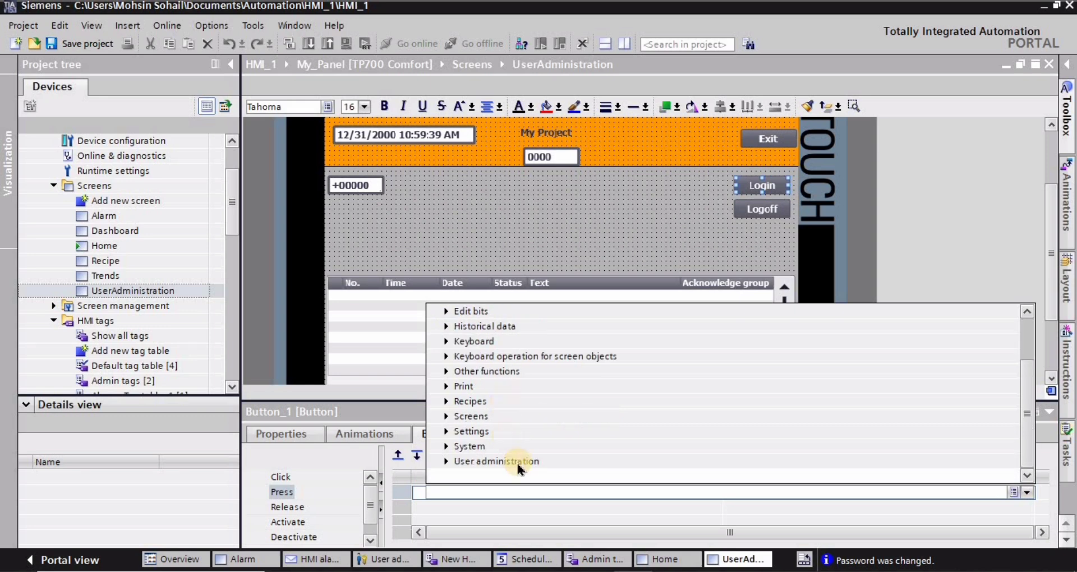
{"action": "left_click", "coordinate": [447, 462]}
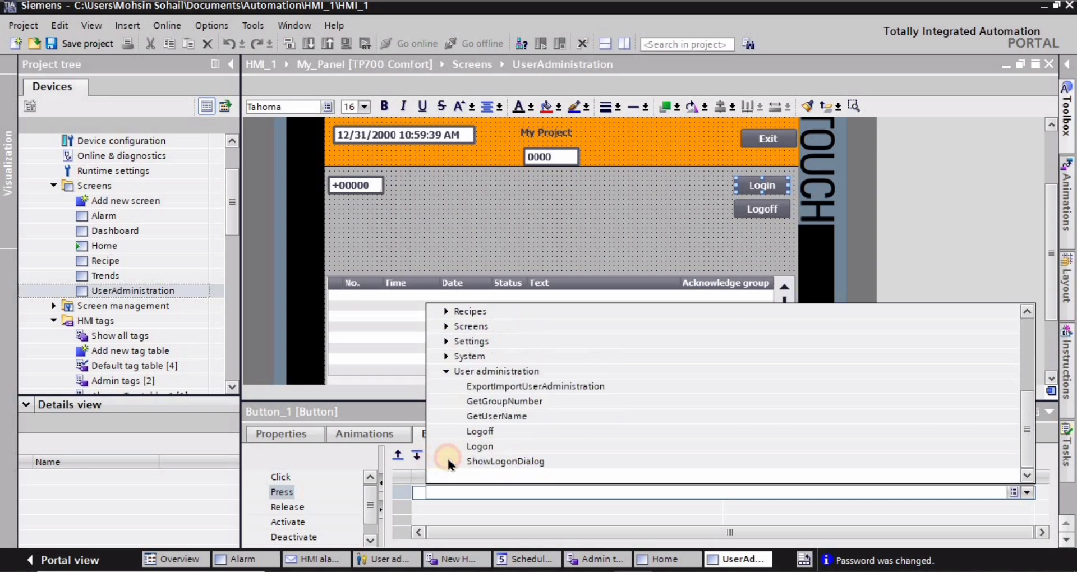
{"action": "left_click", "coordinate": [505, 461]}
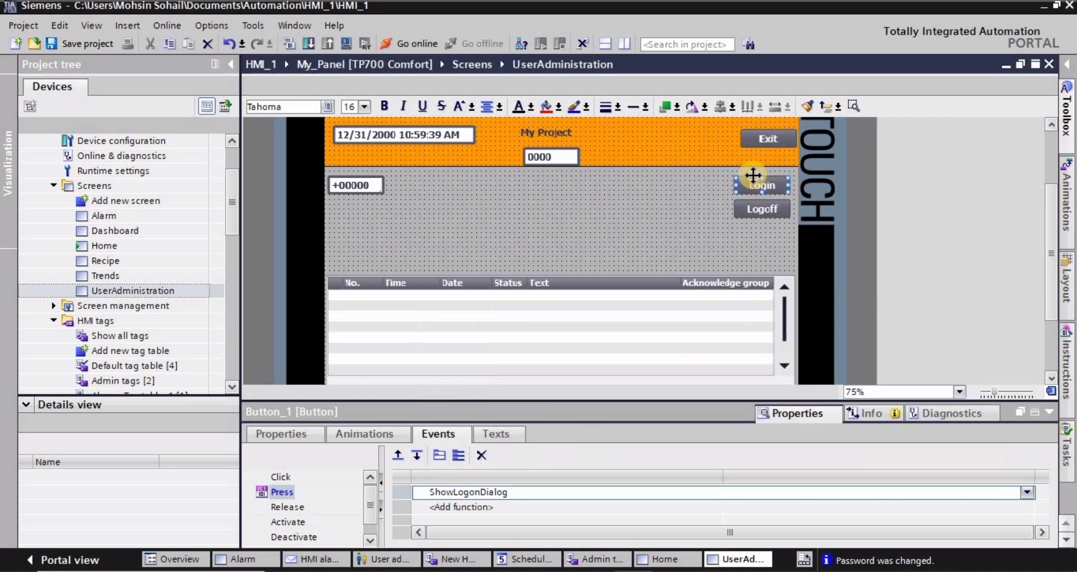
{"action": "left_click", "coordinate": [934, 274]}
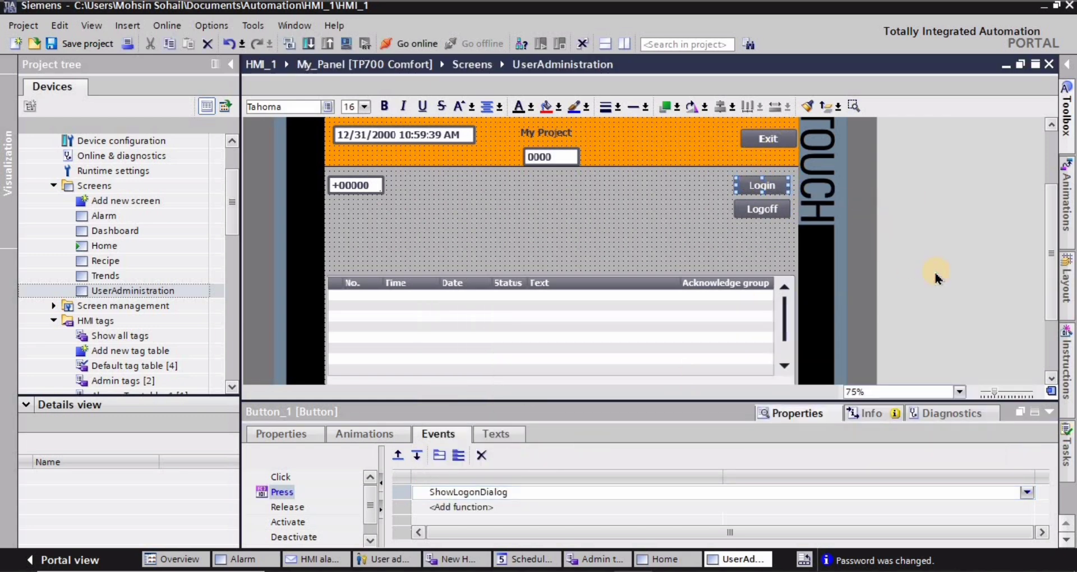
{"action": "left_click", "coordinate": [638, 243]}
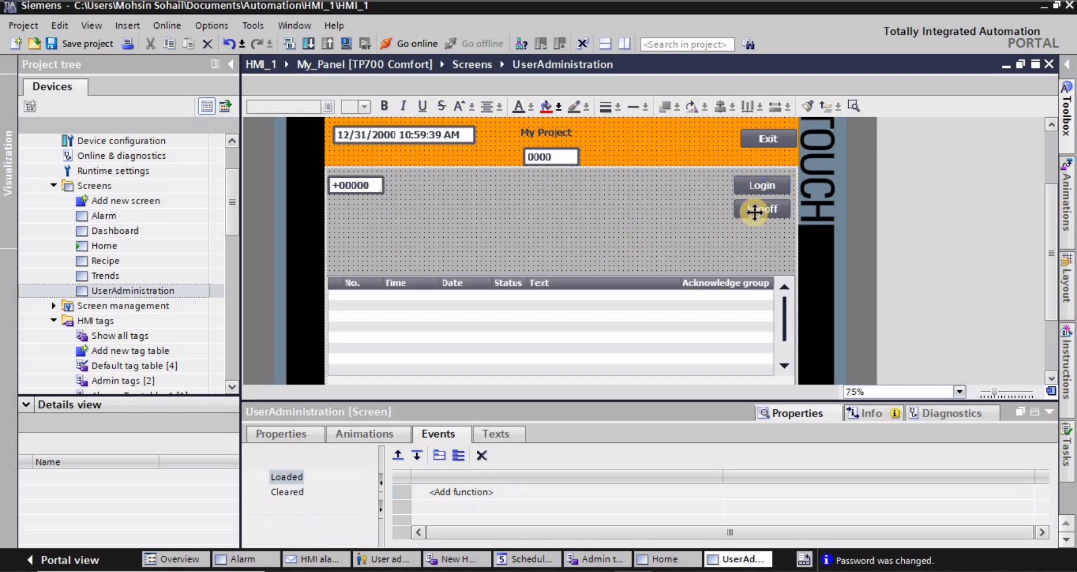
Assign the Logoff function to the Logoff button's Press event.
{"action": "left_click", "coordinate": [756, 214]}
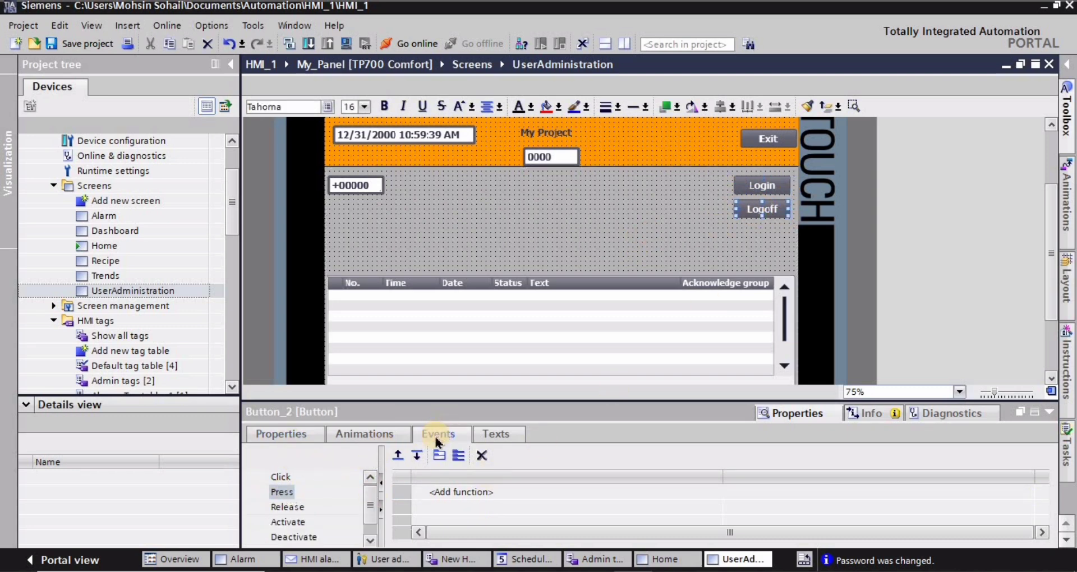
{"action": "left_click", "coordinate": [486, 491]}
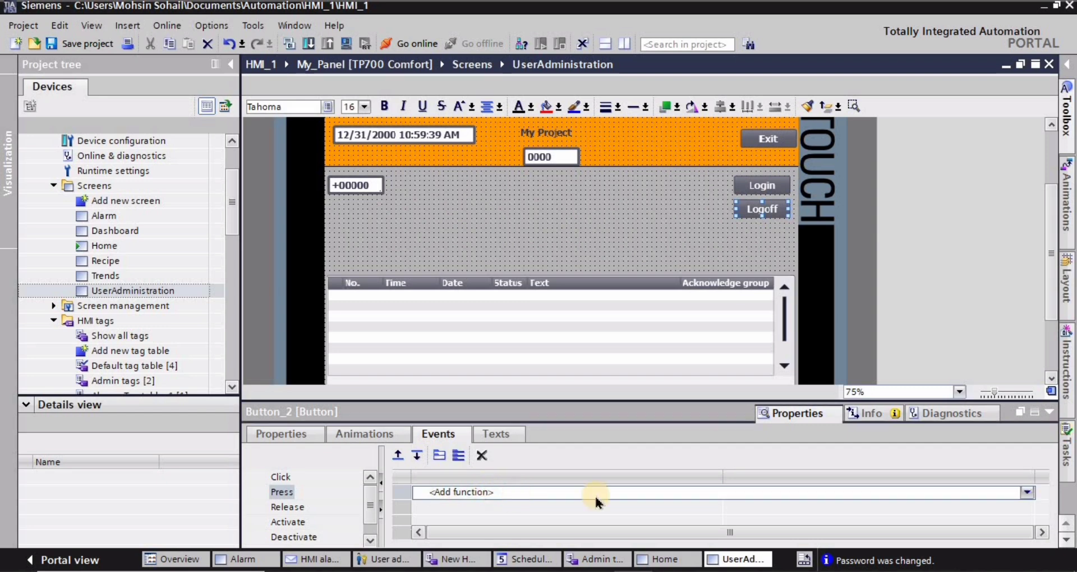
{"action": "left_click", "coordinate": [1027, 493]}
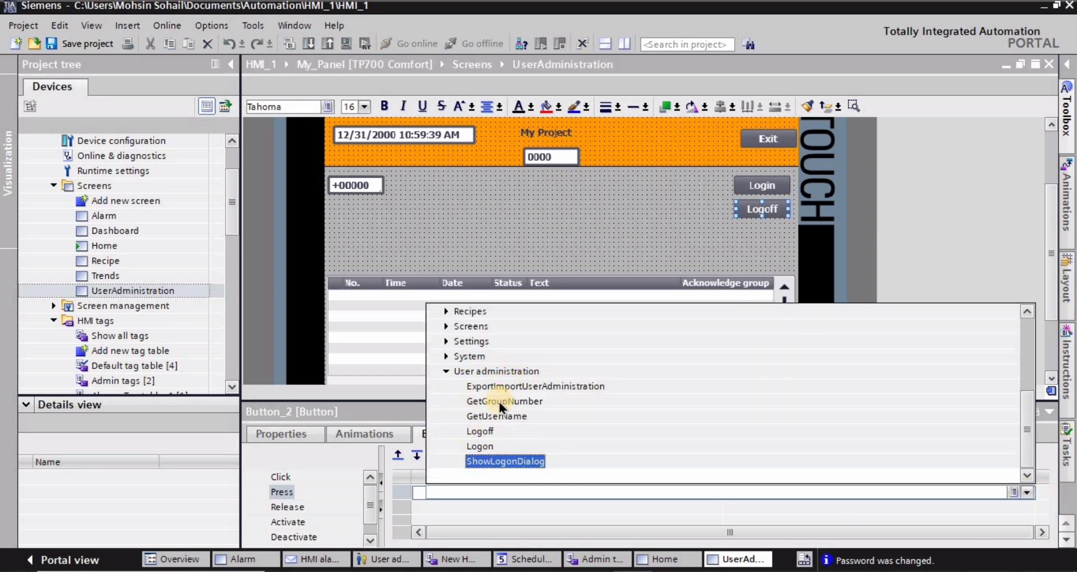
{"action": "left_click", "coordinate": [497, 432]}
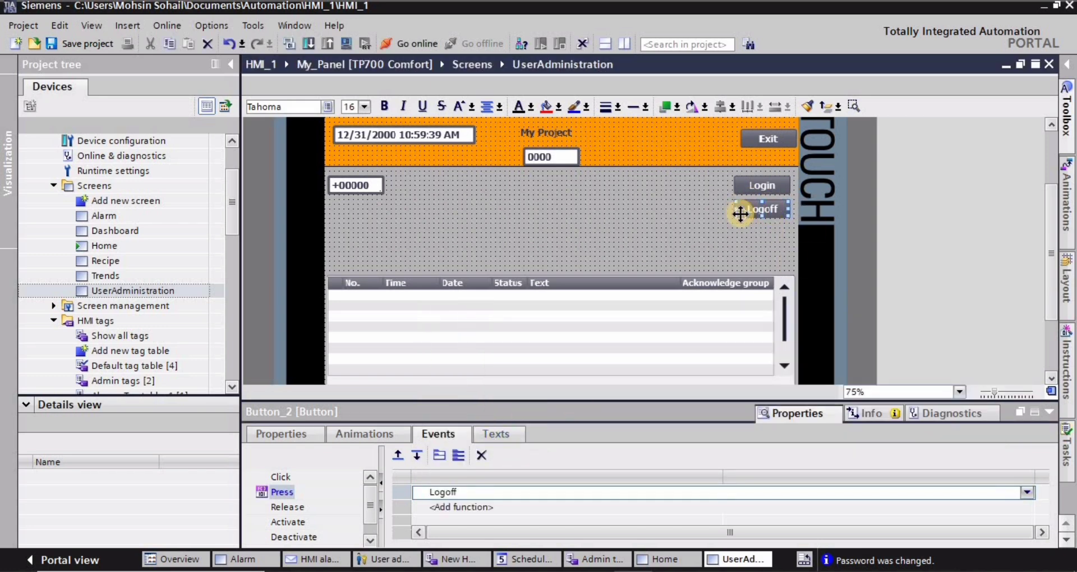
{"action": "left_click", "coordinate": [888, 275]}
{"action": "left_click", "coordinate": [633, 229]}
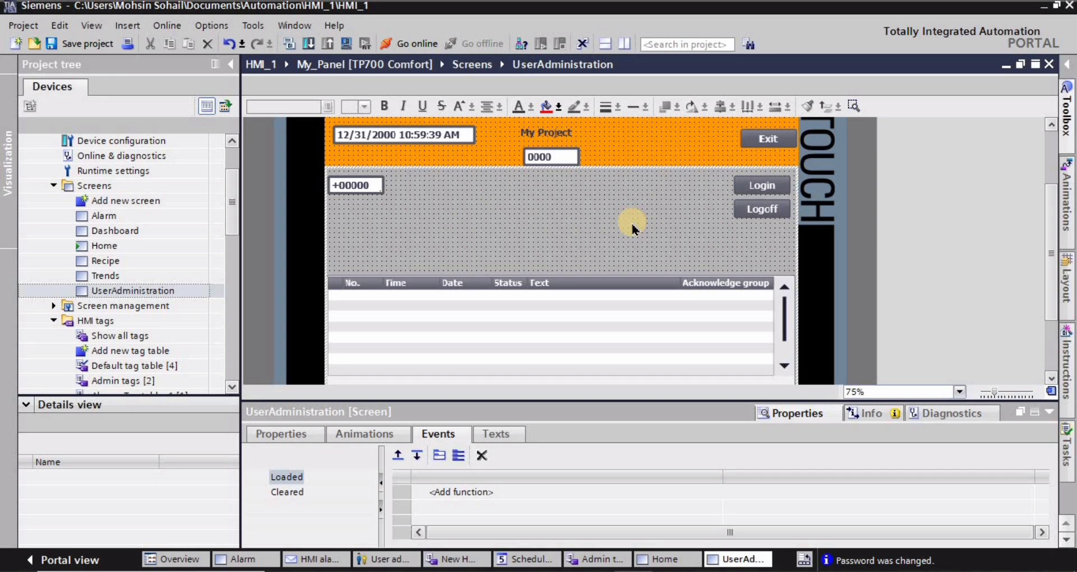
Add a new tag named UserName to the New HMI Tag table.
{"action": "left_click", "coordinate": [237, 232]}
{"action": "scroll", "coordinate": [237, 232], "scroll_direction": "down", "scroll_amount": 2}
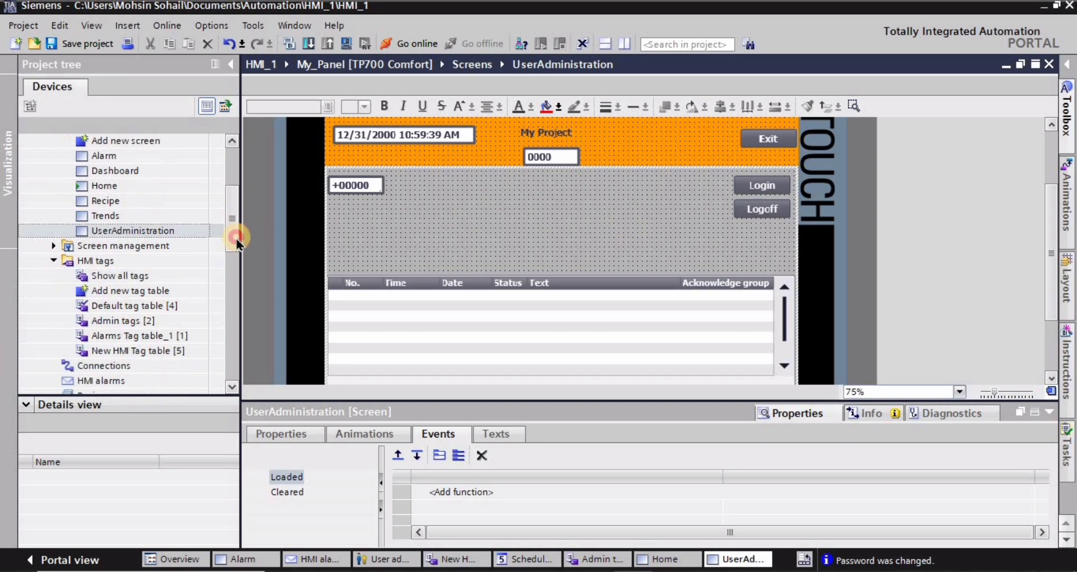
{"action": "left_click", "coordinate": [116, 352]}
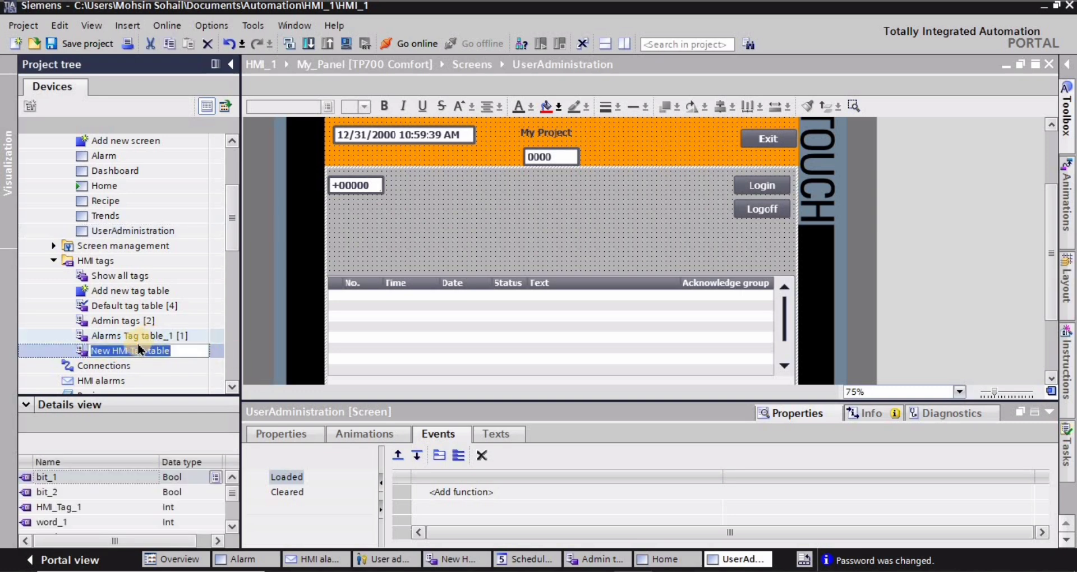
{"action": "left_click", "coordinate": [131, 338]}
{"action": "double_click", "coordinate": [133, 351]}
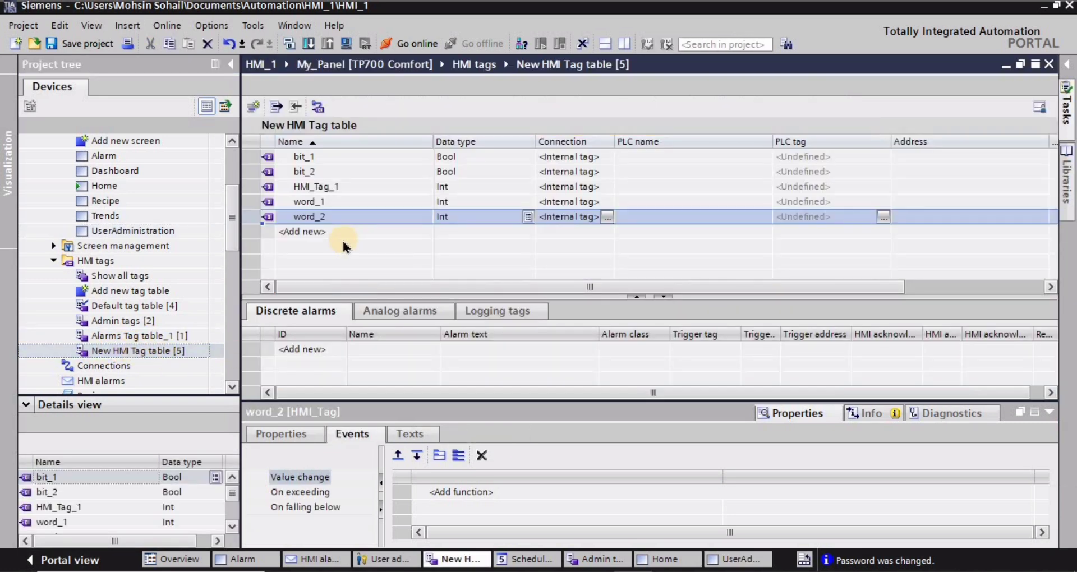
{"action": "left_click", "coordinate": [312, 231]}
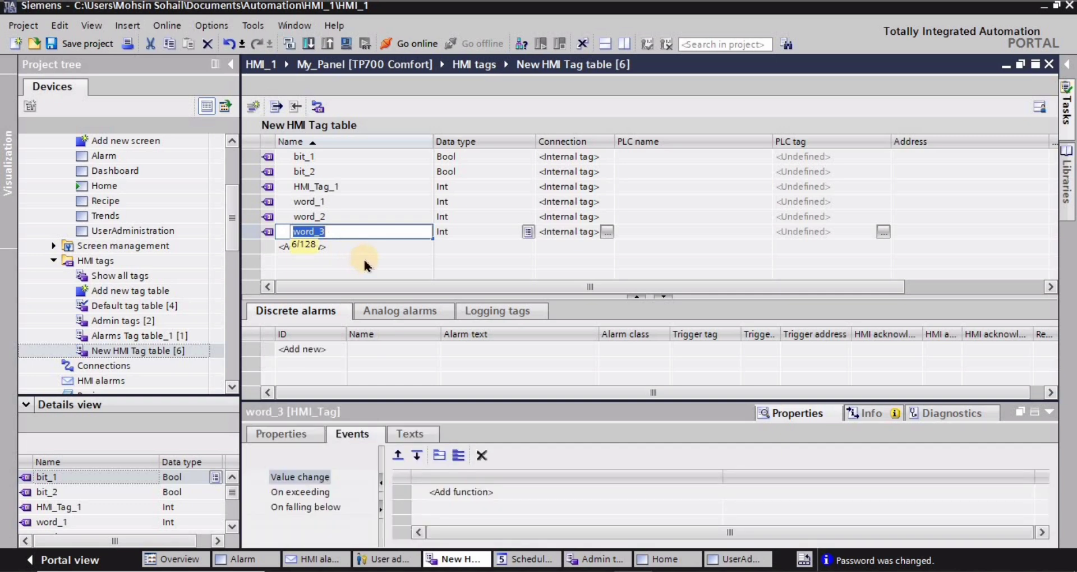
{"action": "type", "text": "UserName"}
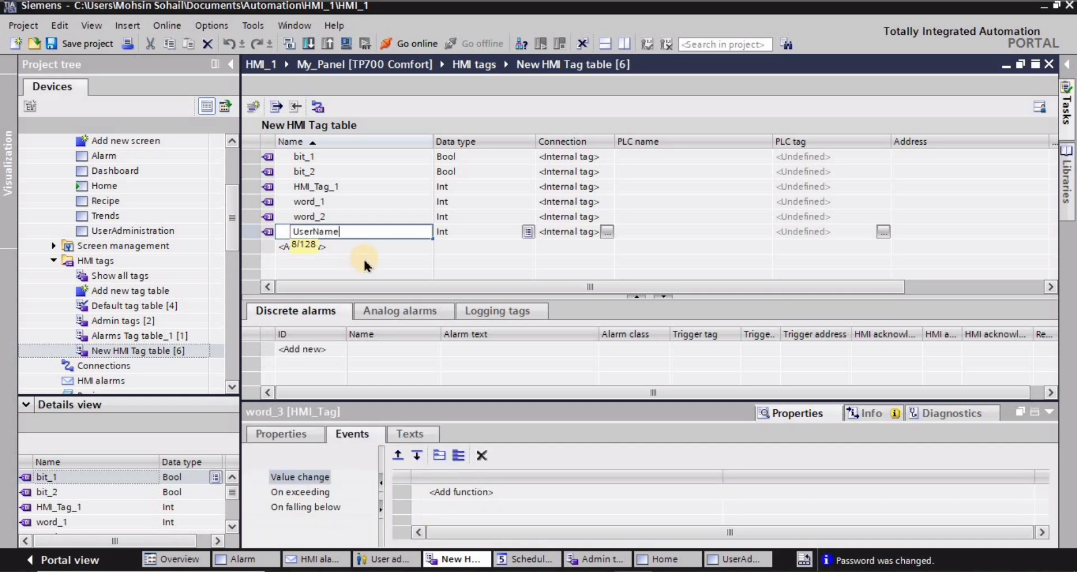
{"action": "key", "text": "Return"}
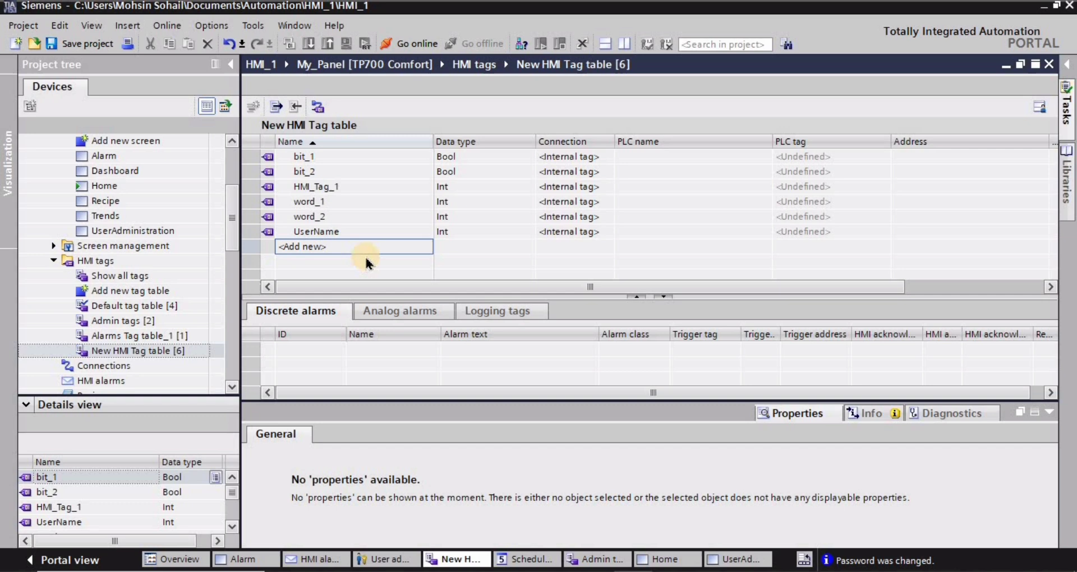
Set the UserName tag's data type to WString.
{"action": "left_click", "coordinate": [460, 232]}
{"action": "left_click", "coordinate": [528, 231]}
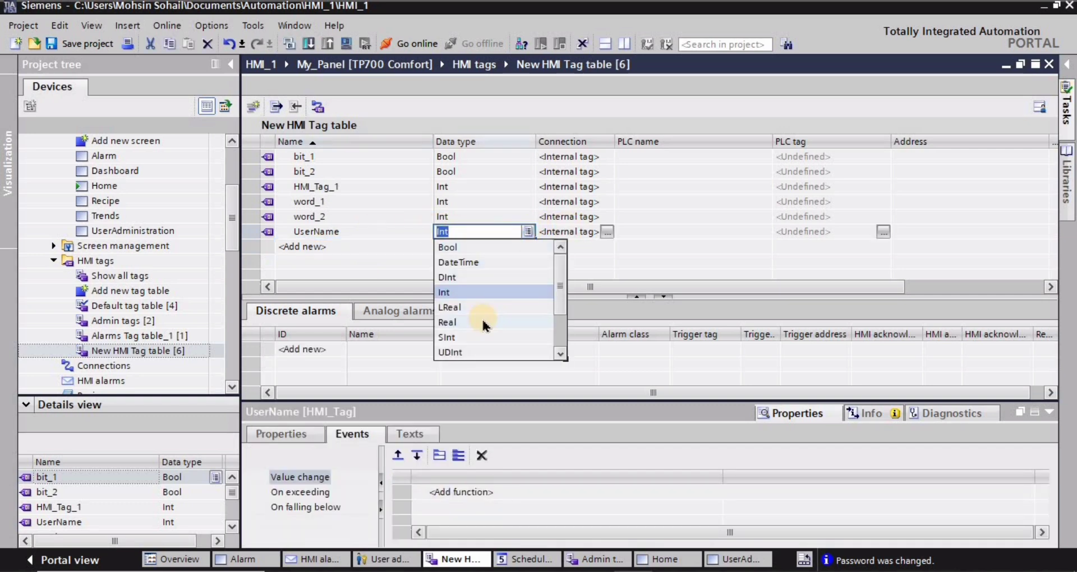
{"action": "type", "text": "ws"}
{"action": "left_click", "coordinate": [457, 247]}
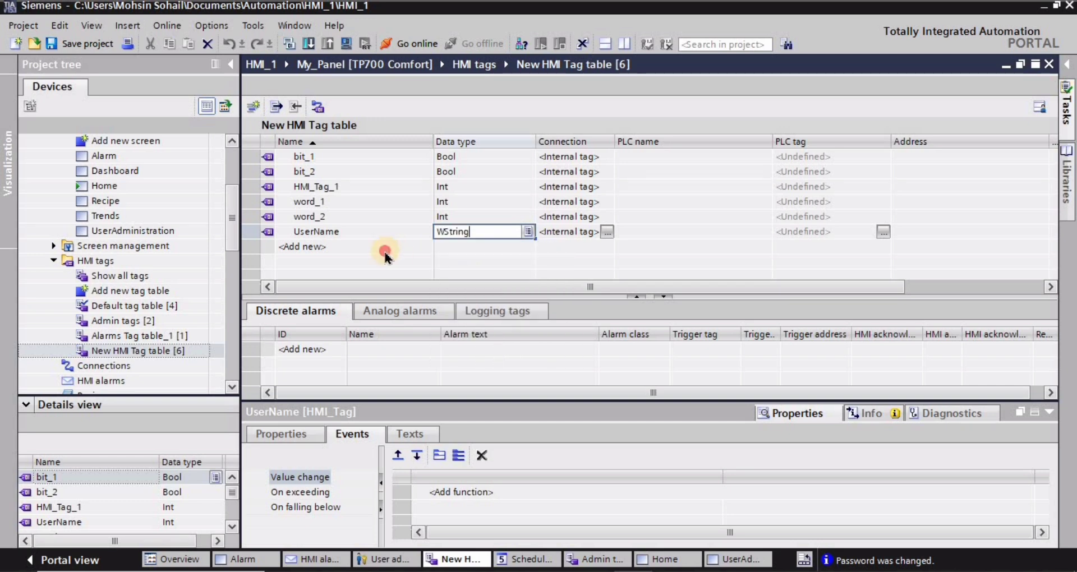
Add a new tag named UserGroupNo to the New HMI Tag table and set its data type to Int.
{"action": "left_click", "coordinate": [338, 247]}
{"action": "double_click", "coordinate": [335, 246]}
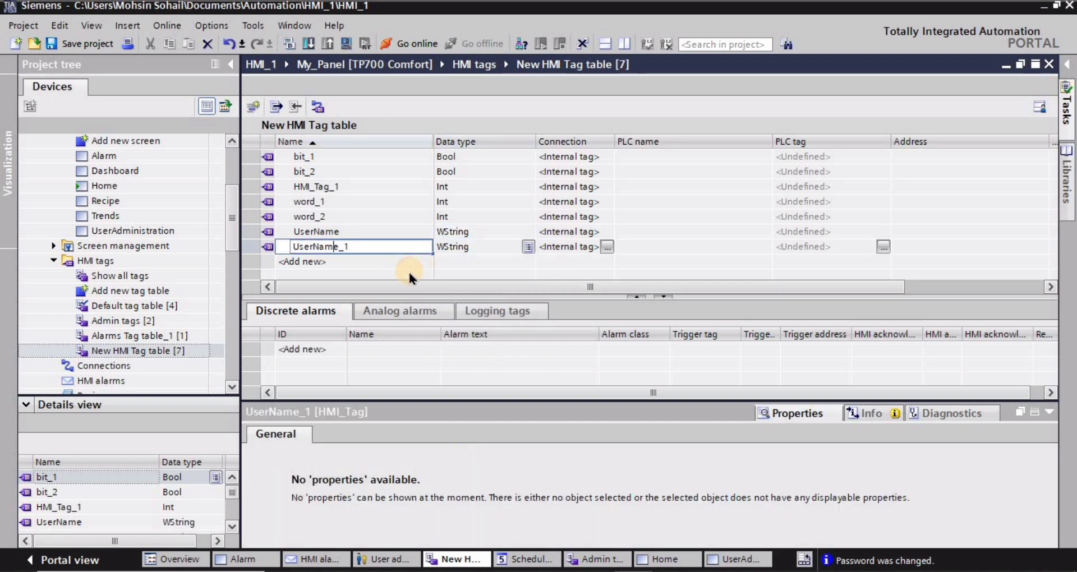
{"action": "key", "text": "F2"}
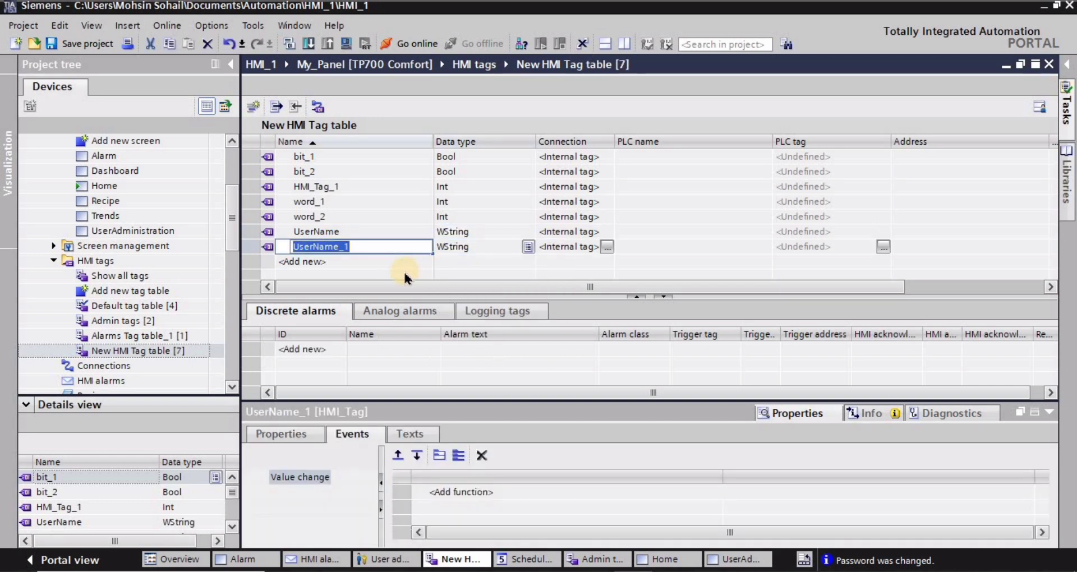
{"action": "type", "text": "UserGroup"}
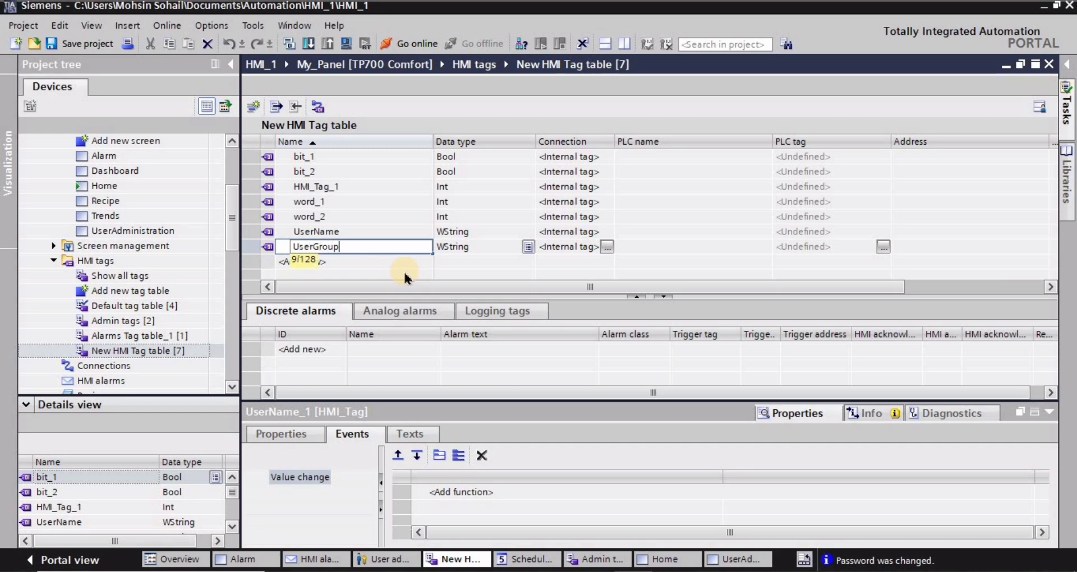
{"action": "key", "text": "Return"}
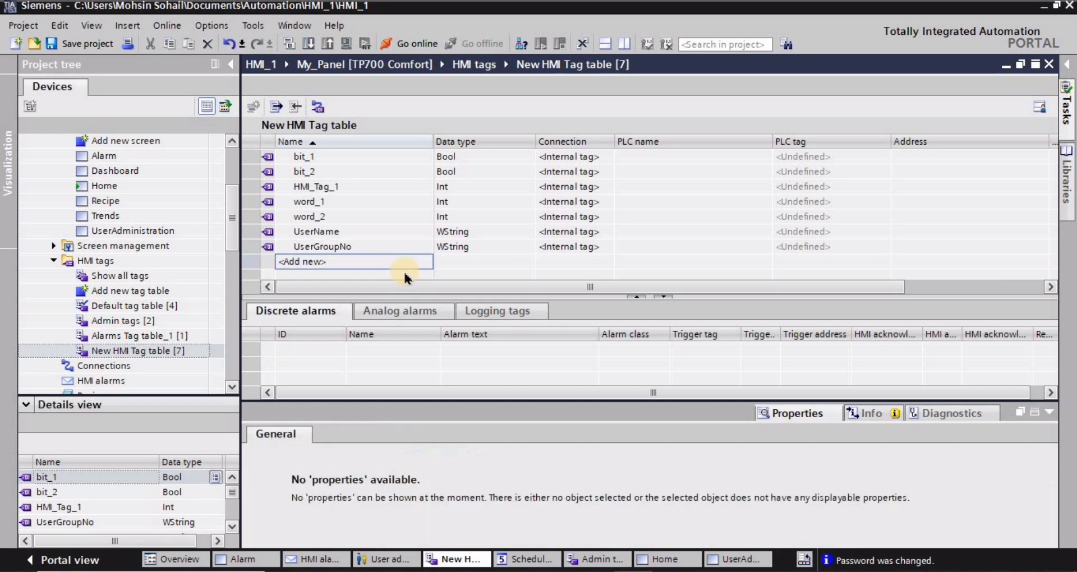
{"action": "left_click", "coordinate": [476, 247]}
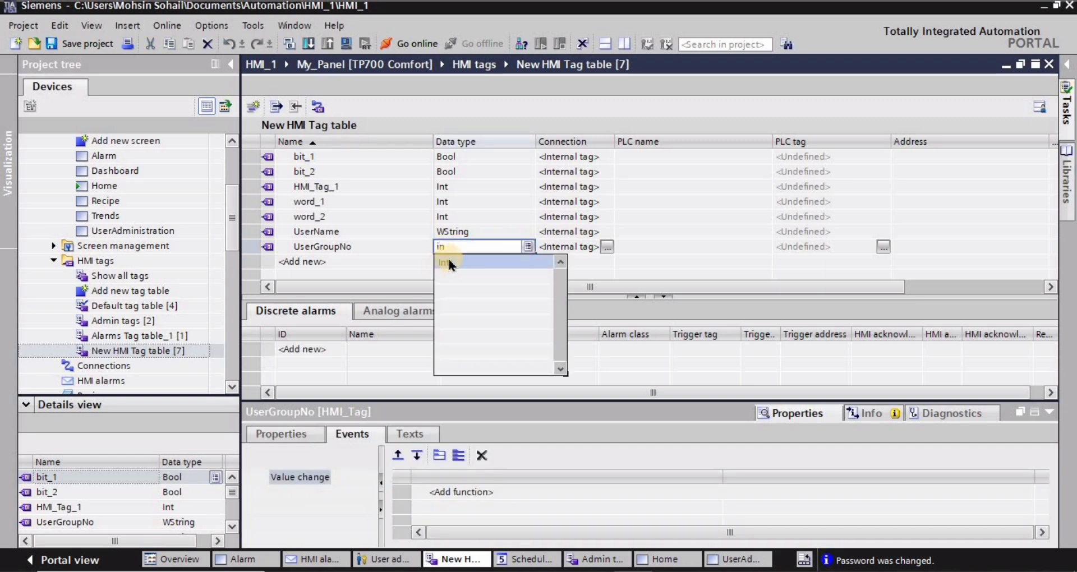
{"action": "left_click", "coordinate": [448, 262]}
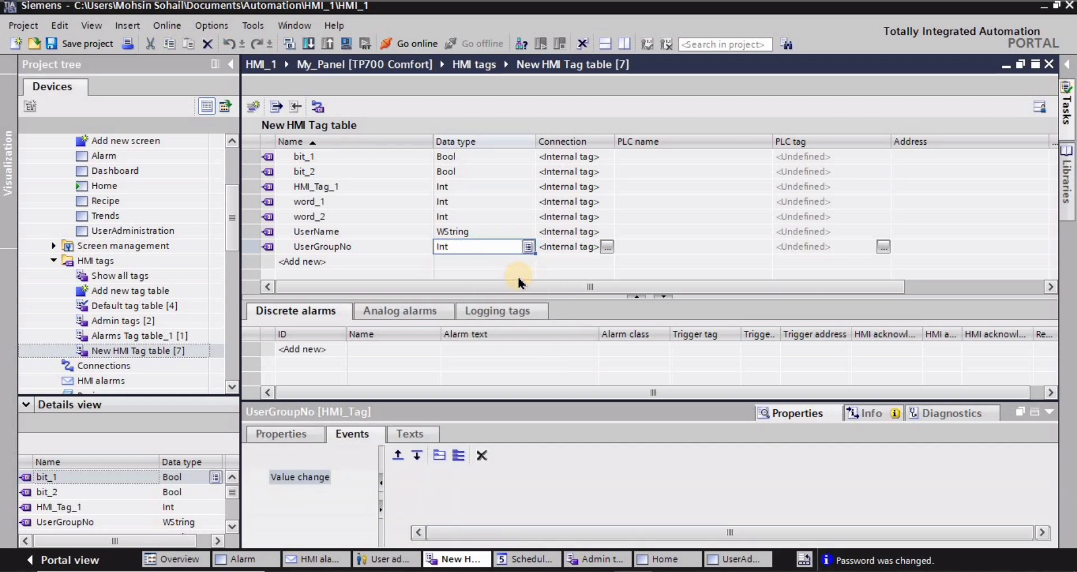
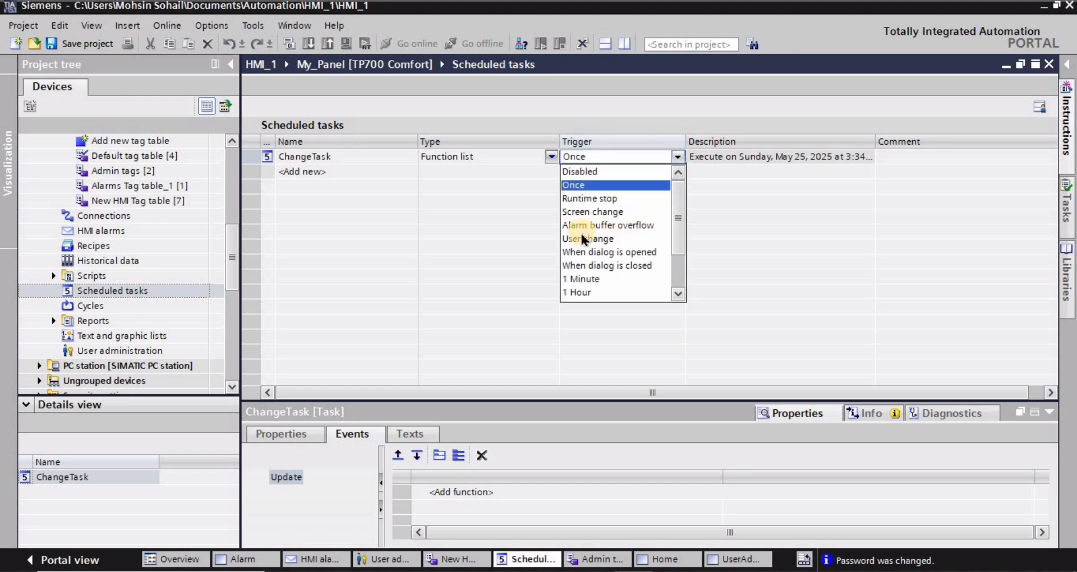
Set the ChangeTask scheduled task's trigger to User change and add the GetUserName function to its Update event.
{"action": "left_click", "coordinate": [590, 239]}
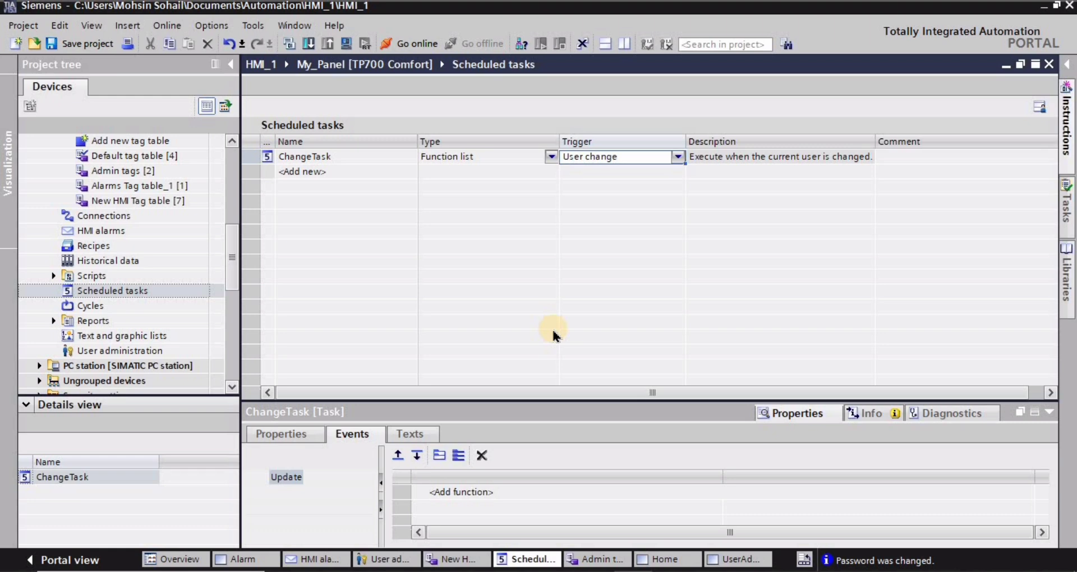
{"action": "left_click", "coordinate": [351, 434]}
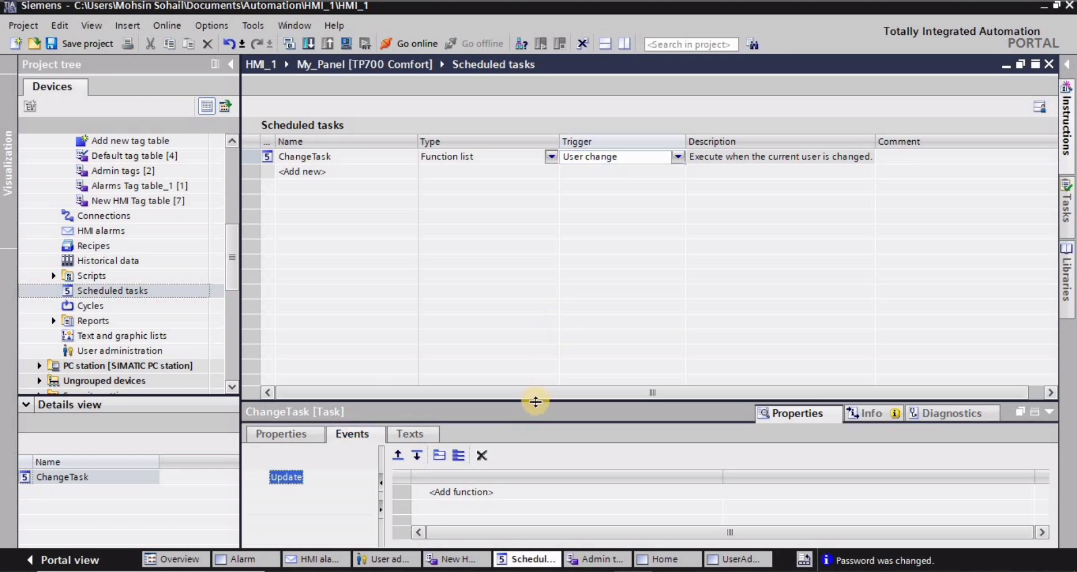
{"action": "left_click_drag", "start_coordinate": [534, 399], "coordinate": [540, 345]}
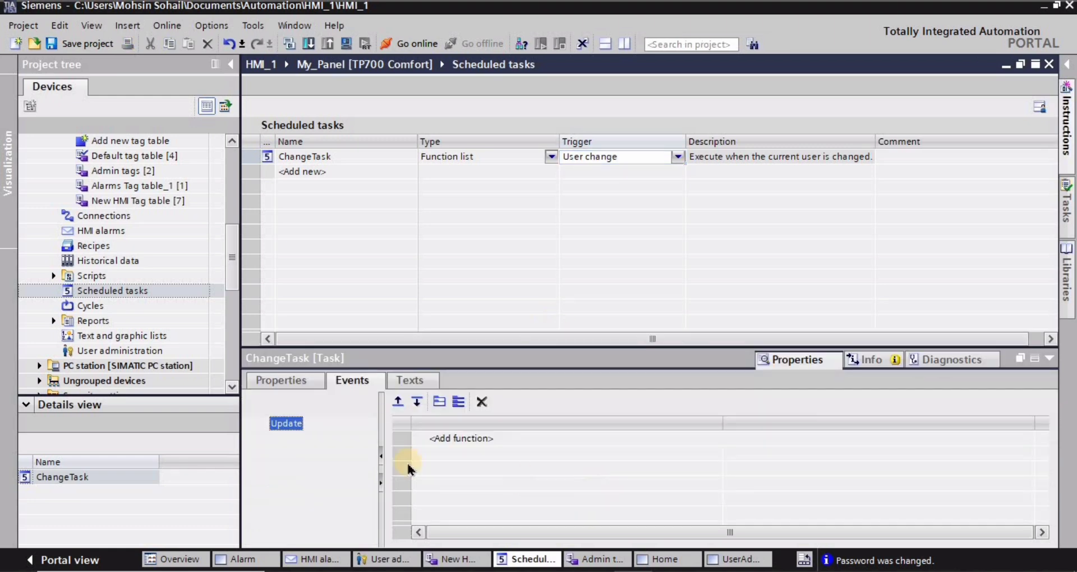
{"action": "left_click", "coordinate": [479, 438]}
{"action": "left_click", "coordinate": [1029, 439]}
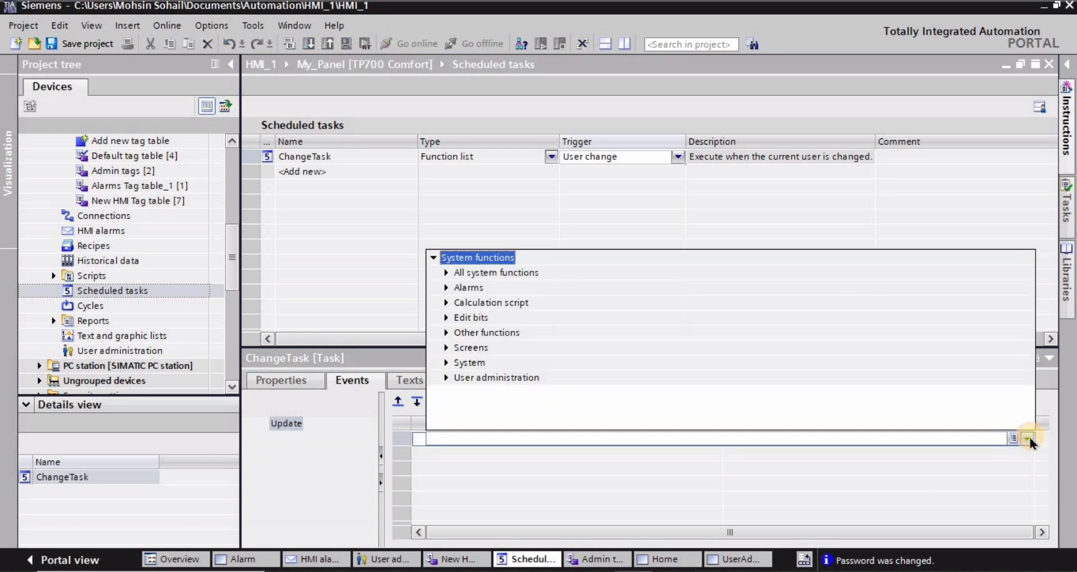
{"action": "left_click", "coordinate": [446, 377]}
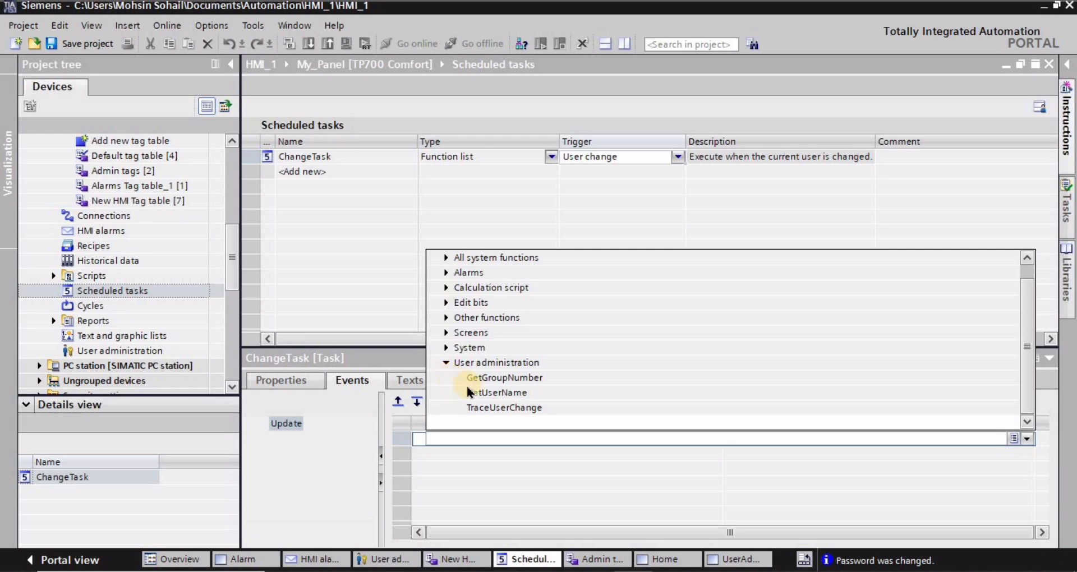
{"action": "left_click", "coordinate": [497, 393]}
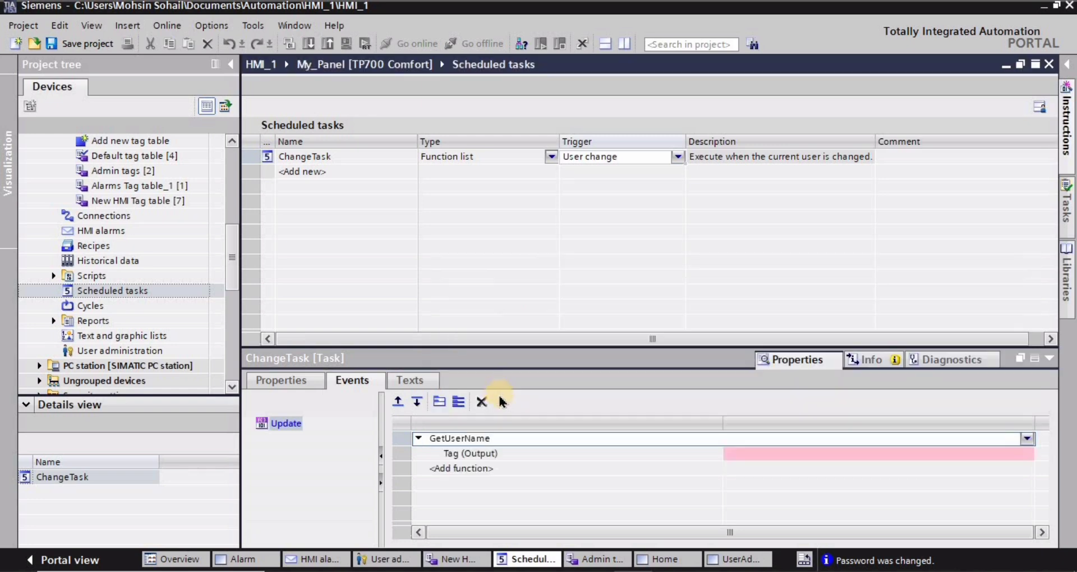
Assign the UserName tag from the New HMI Tag table as the output of the GetUserName function.
{"action": "left_click", "coordinate": [940, 452]}
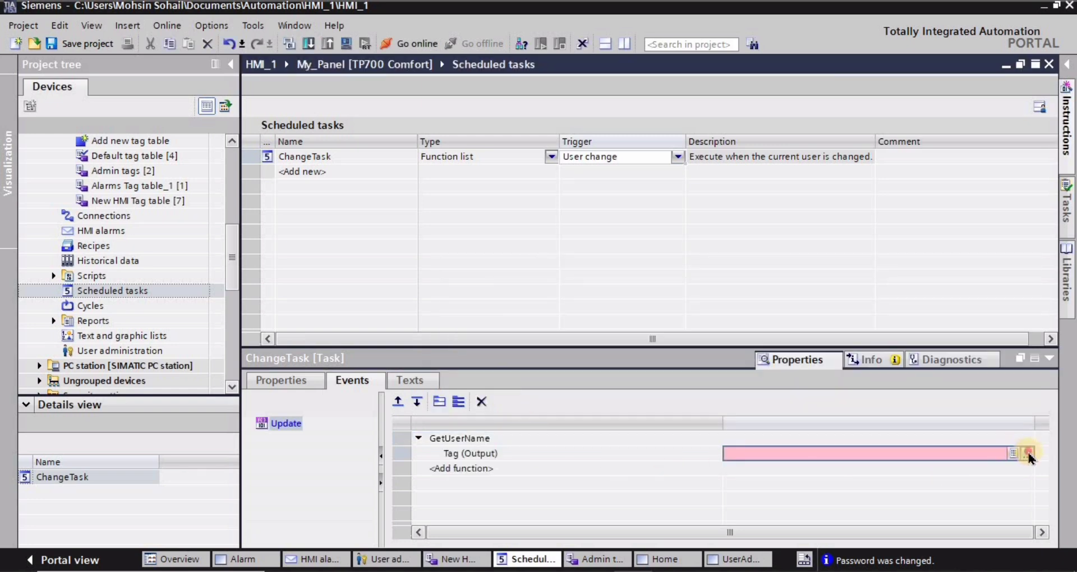
{"action": "left_click", "coordinate": [1028, 455]}
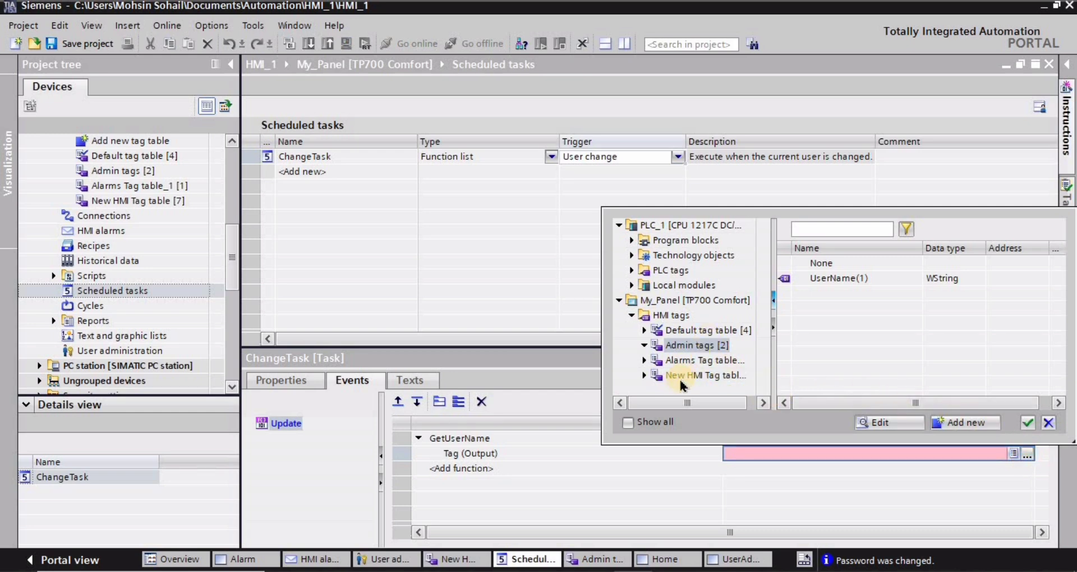
{"action": "left_click", "coordinate": [687, 380]}
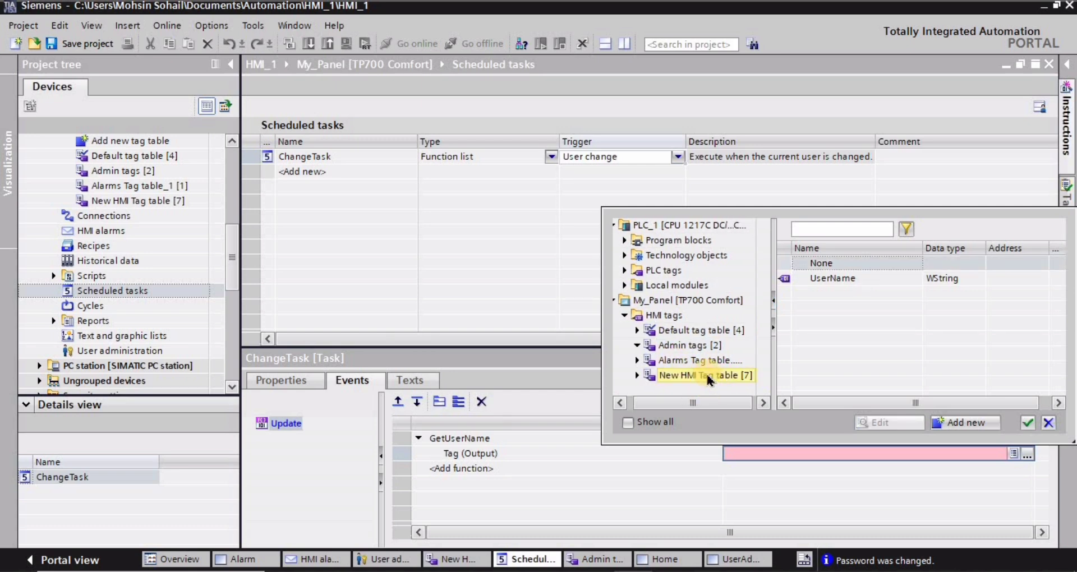
{"action": "left_click", "coordinate": [844, 280]}
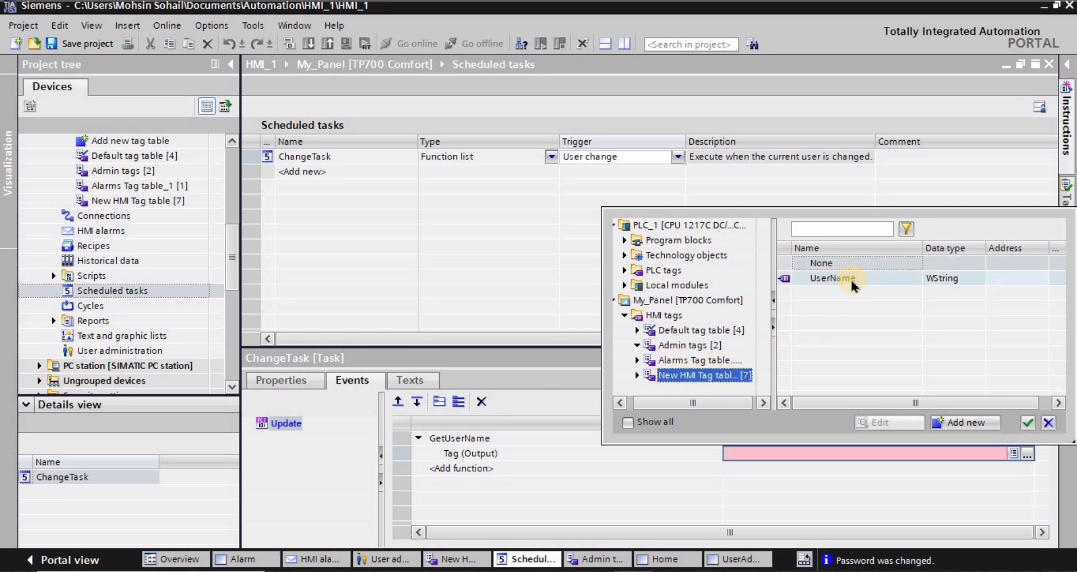
{"action": "left_click", "coordinate": [1027, 423]}
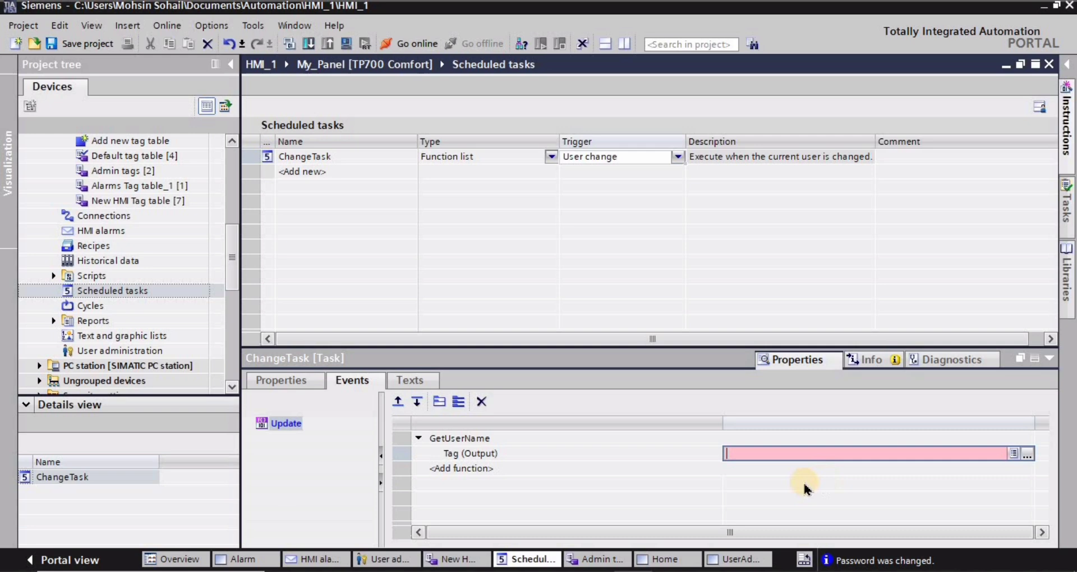
Add the GetGroupNumber function to ChangeTask's Update event with the UserGroupNo tag as its output.
{"action": "left_click", "coordinate": [646, 476]}
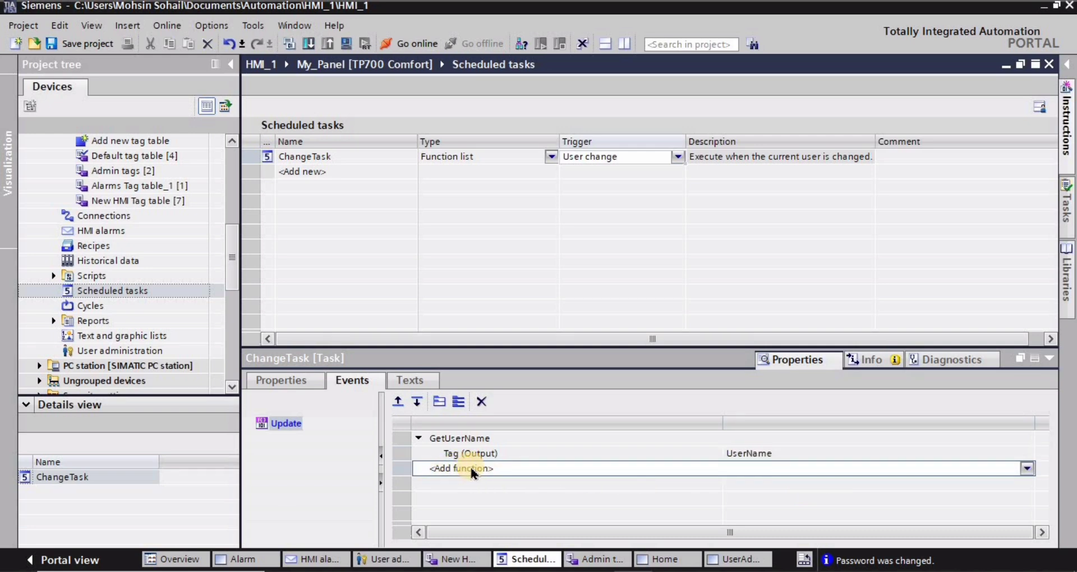
{"action": "left_click", "coordinate": [1027, 470]}
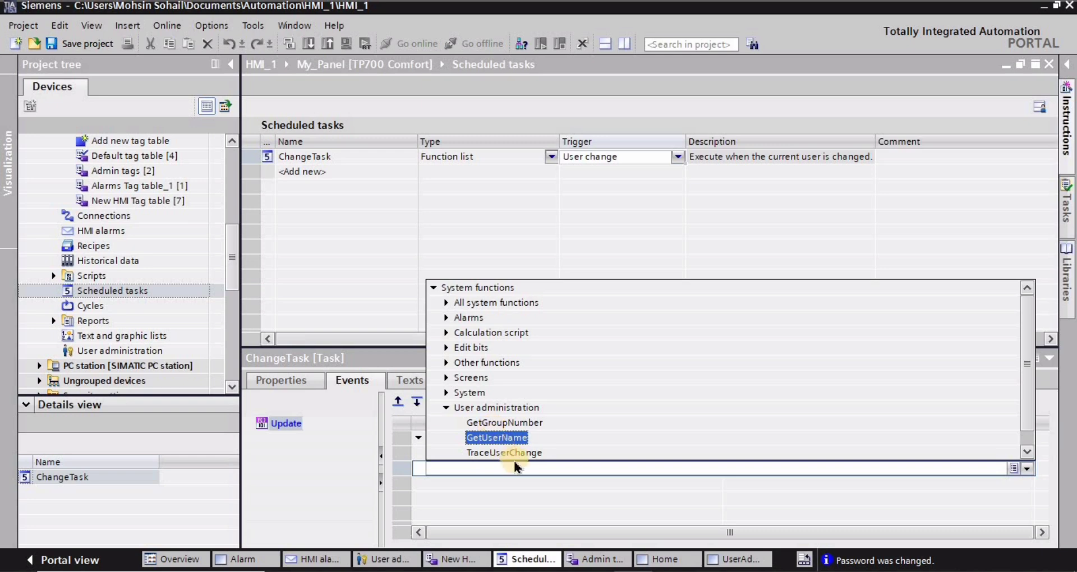
{"action": "left_click", "coordinate": [504, 423]}
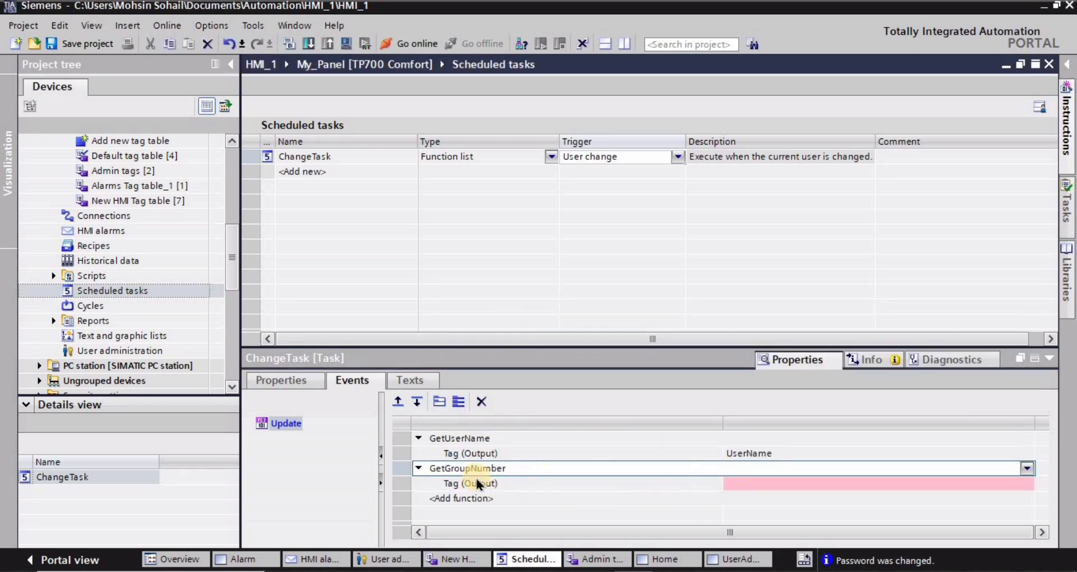
{"action": "left_click", "coordinate": [878, 491]}
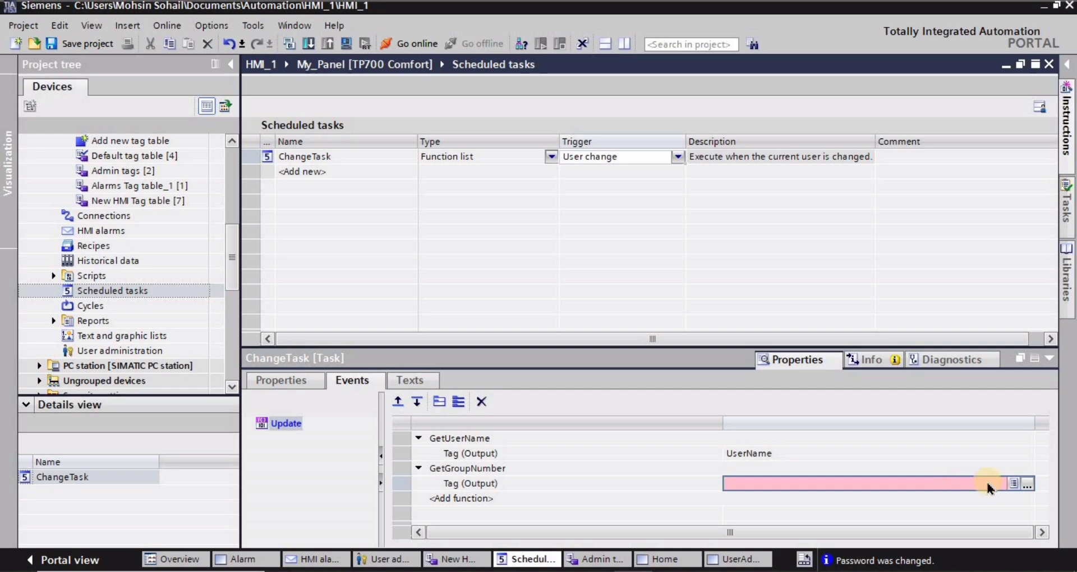
{"action": "left_click", "coordinate": [1028, 485]}
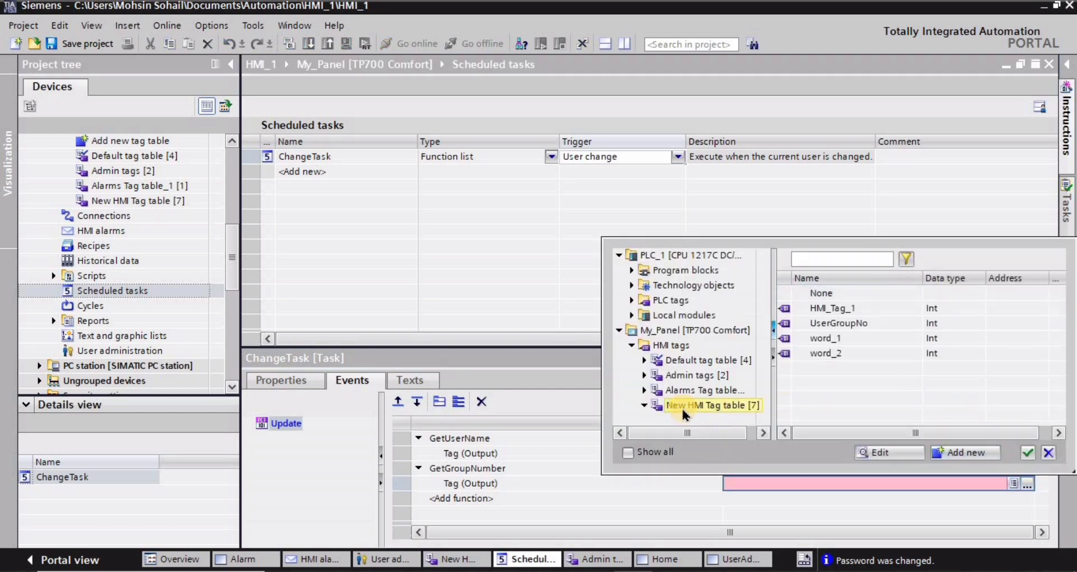
{"action": "left_click", "coordinate": [849, 326]}
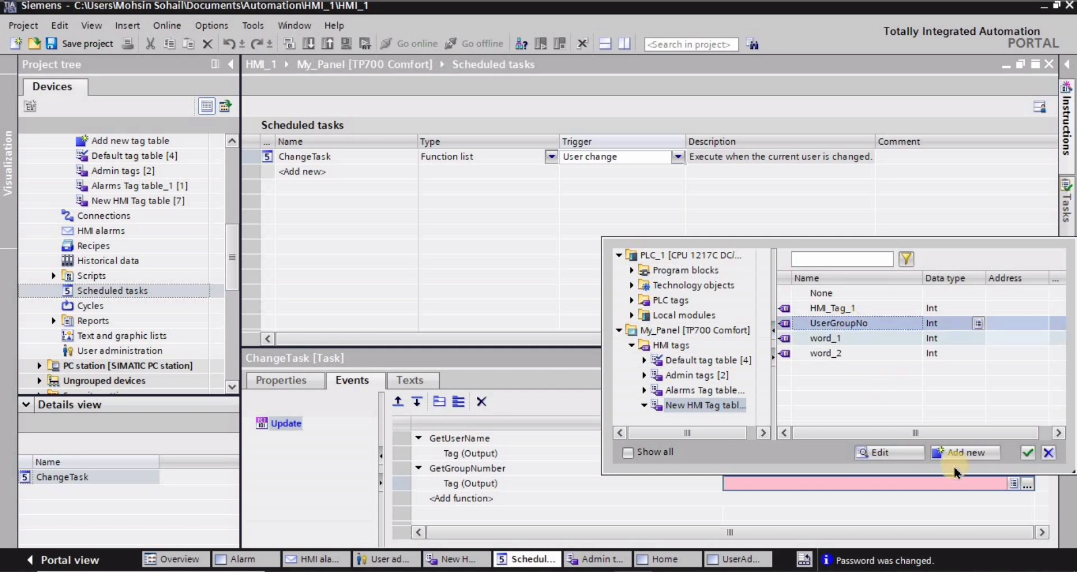
{"action": "left_click", "coordinate": [1027, 452]}
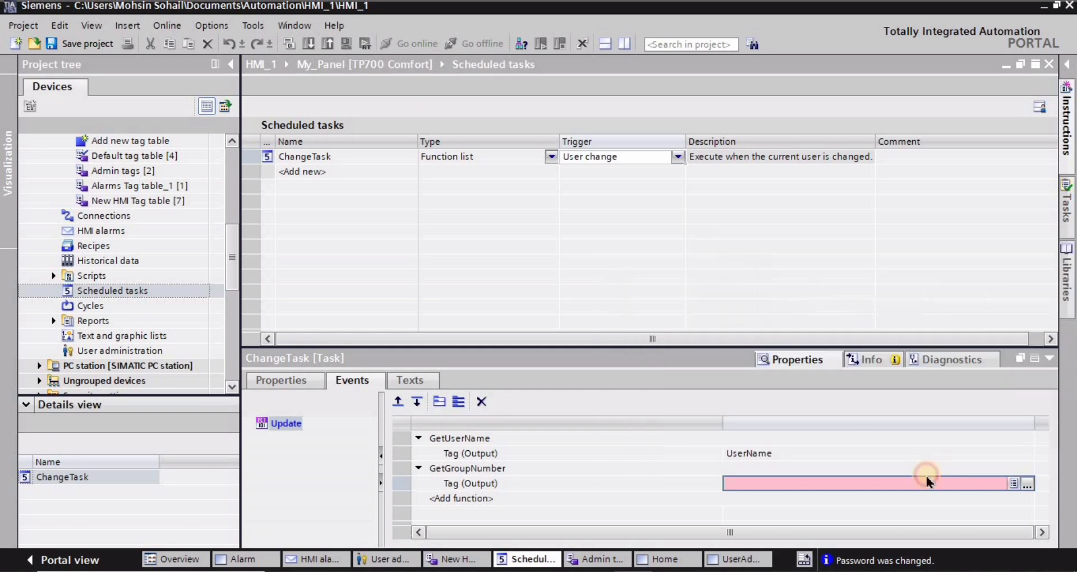
Add the TraceUserChange function to ChangeTask's Update event after GetGroupNumber.
{"action": "left_click", "coordinate": [465, 498]}
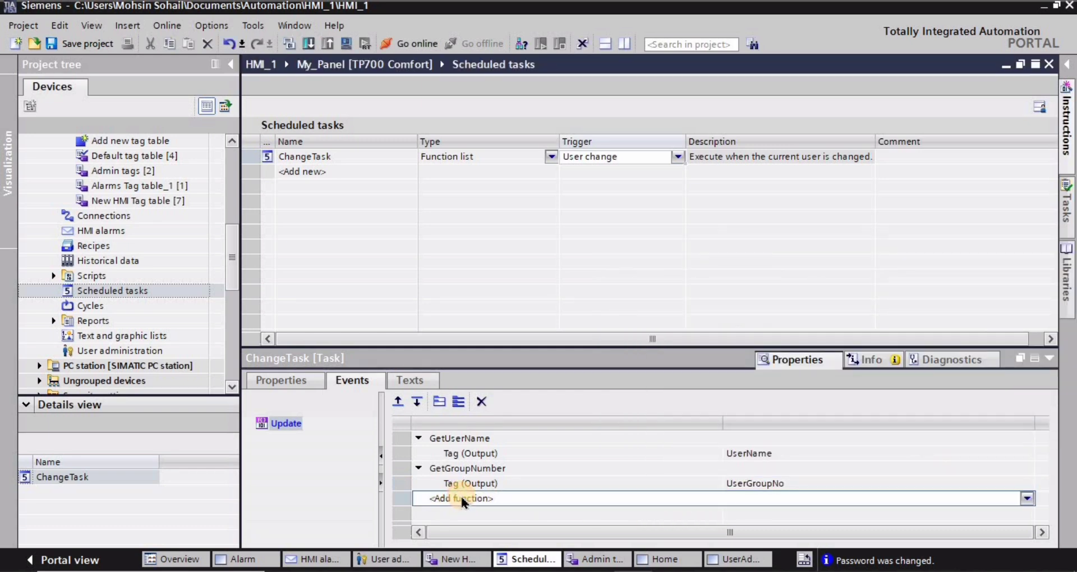
{"action": "left_click", "coordinate": [1028, 498]}
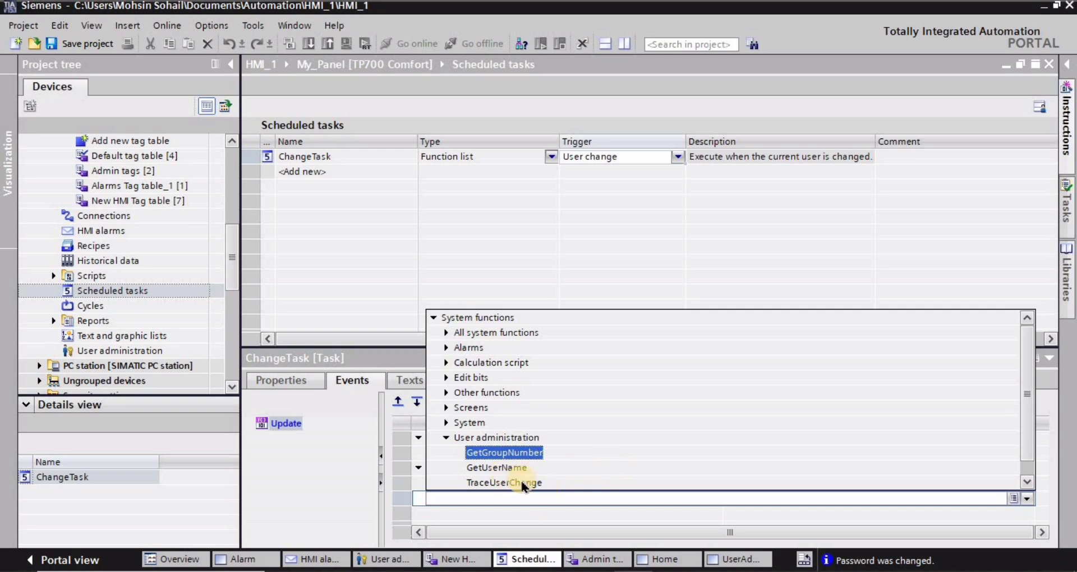
{"action": "left_click", "coordinate": [508, 484]}
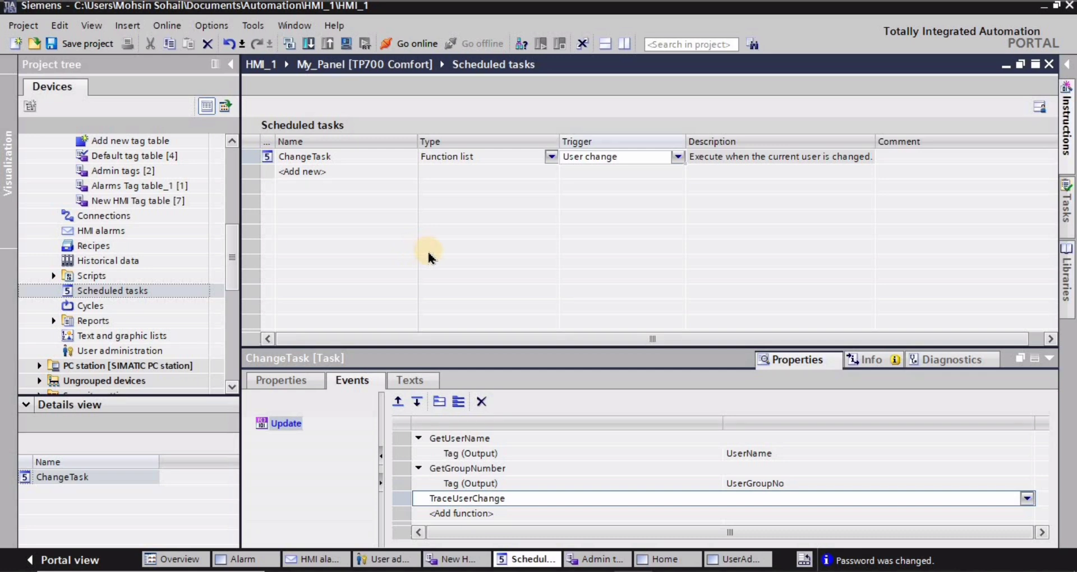
Open the UserAdministration screen and place a User view control in the grey area below the header.
{"action": "left_click", "coordinate": [233, 214]}
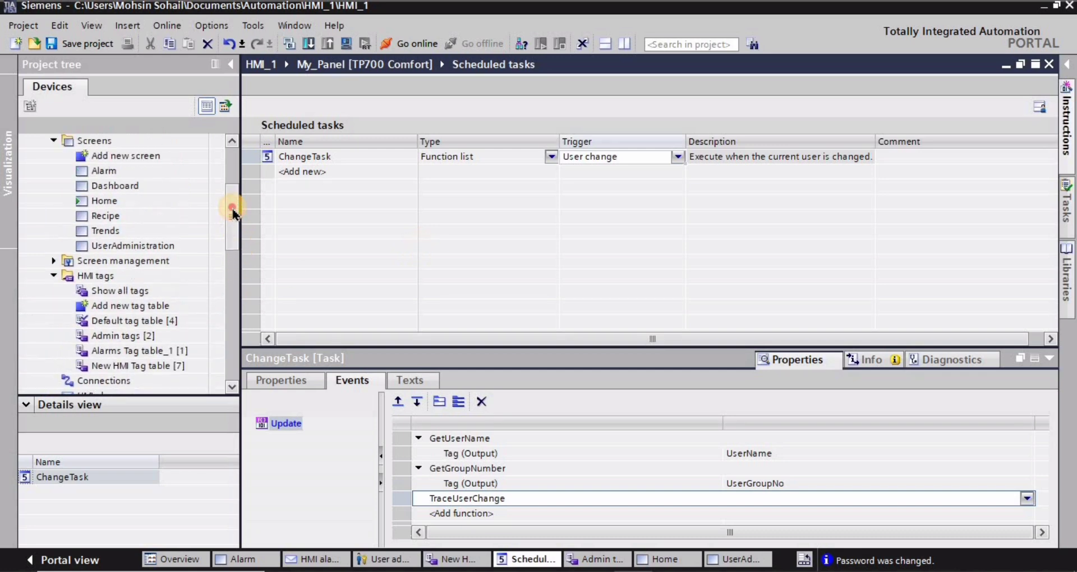
{"action": "left_click_drag", "start_coordinate": [233, 212], "coordinate": [232, 200]}
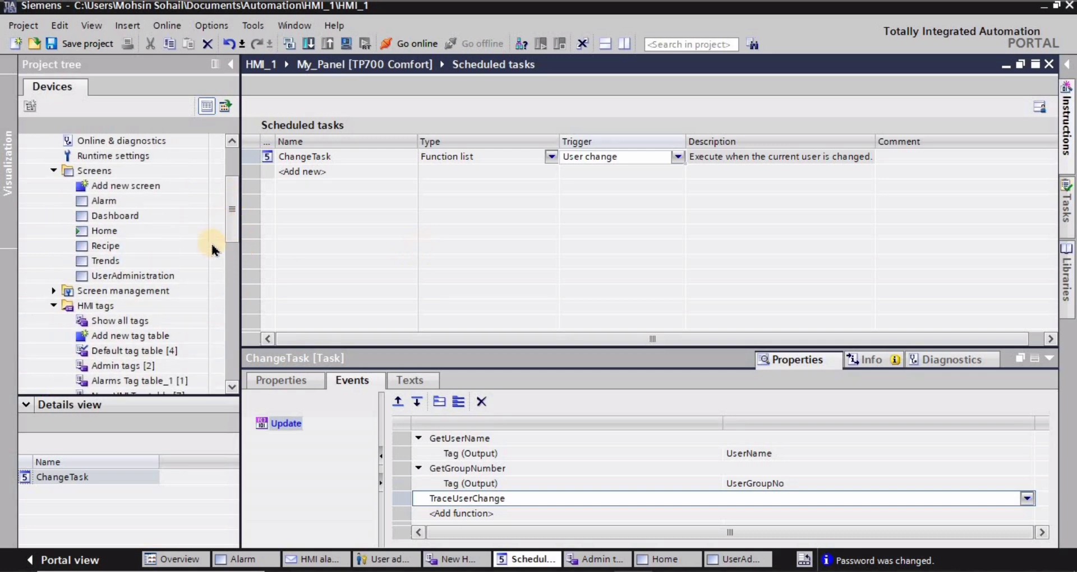
{"action": "double_click", "coordinate": [144, 276]}
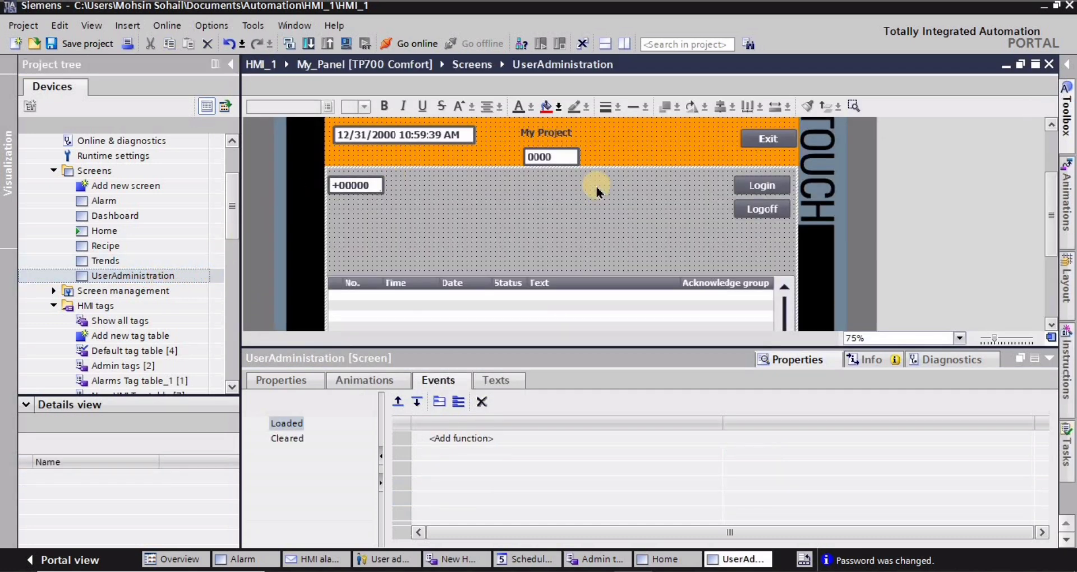
{"action": "left_click", "coordinate": [1070, 71]}
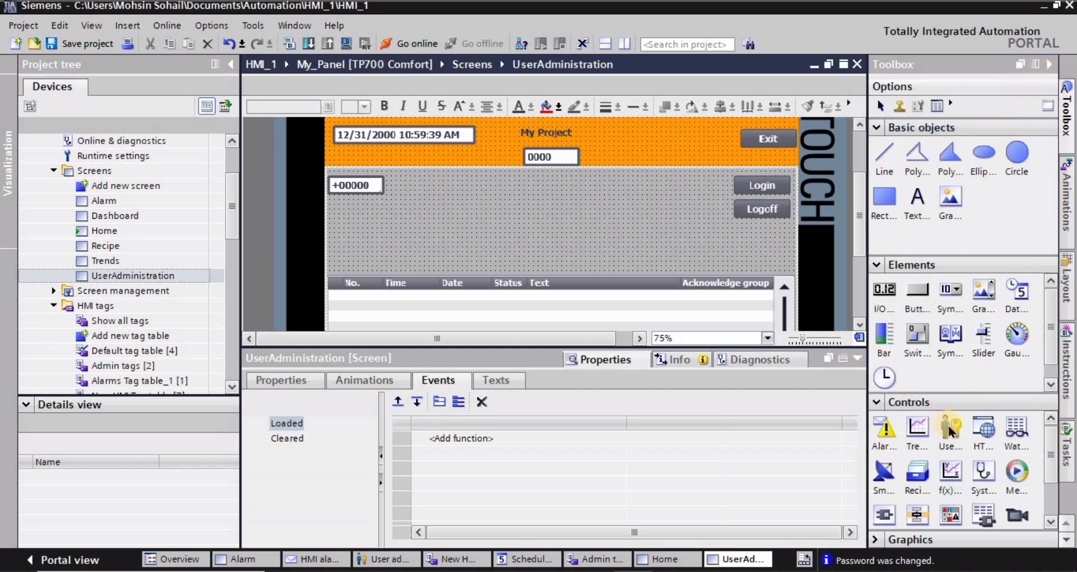
{"action": "left_click_drag", "start_coordinate": [951, 431], "coordinate": [500, 213]}
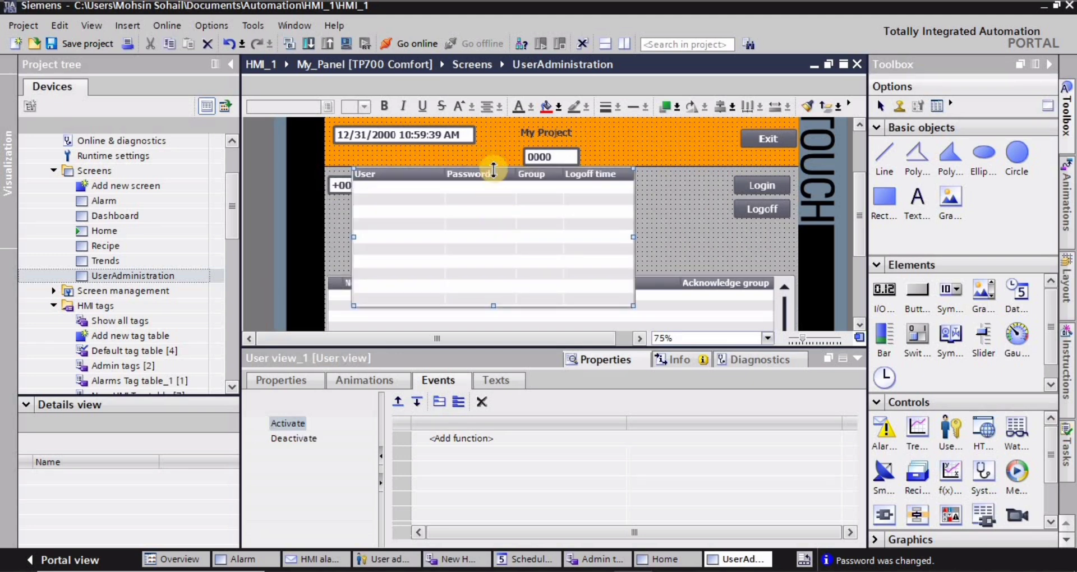
Shrink the user view's height and position it between the +00000 I/O field and the alarm view, aligned with their left edges.
{"action": "left_click_drag", "start_coordinate": [493, 169], "coordinate": [488, 230]}
{"action": "left_click_drag", "start_coordinate": [447, 269], "coordinate": [545, 262]}
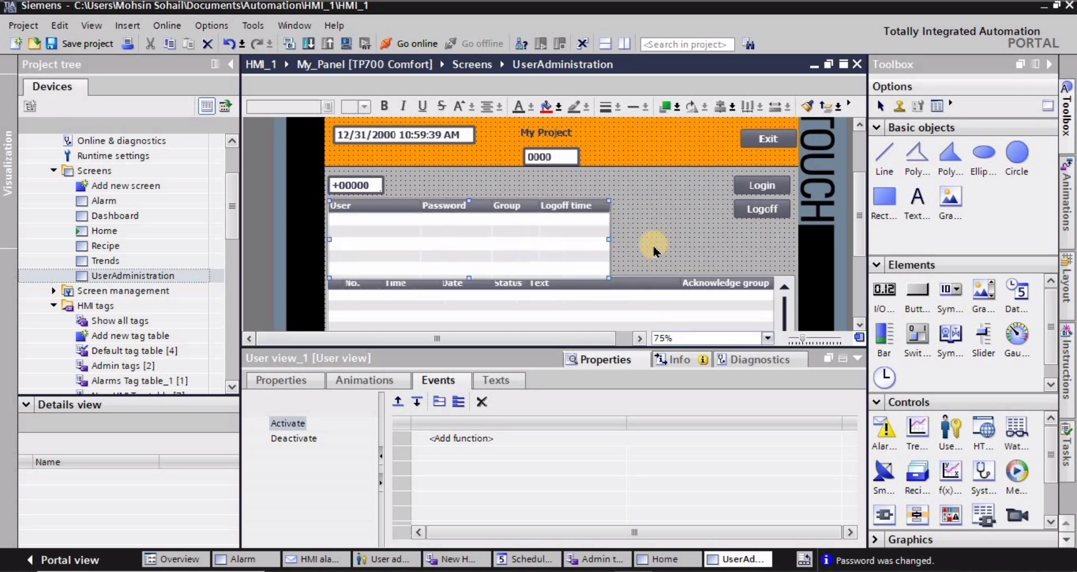
{"action": "left_click_drag", "start_coordinate": [469, 279], "coordinate": [469, 270]}
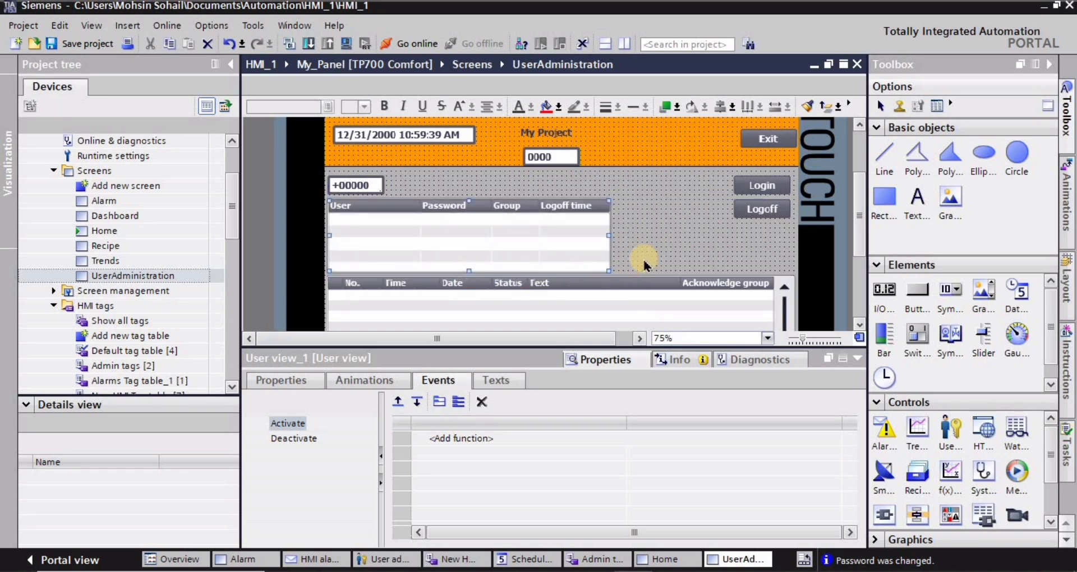
Widen the user view slightly toward the Login and Logoff buttons and align its edge with the +00000 I/O field.
{"action": "left_click_drag", "start_coordinate": [601, 236], "coordinate": [623, 236]}
{"action": "left_click_drag", "start_coordinate": [340, 236], "coordinate": [330, 235]}
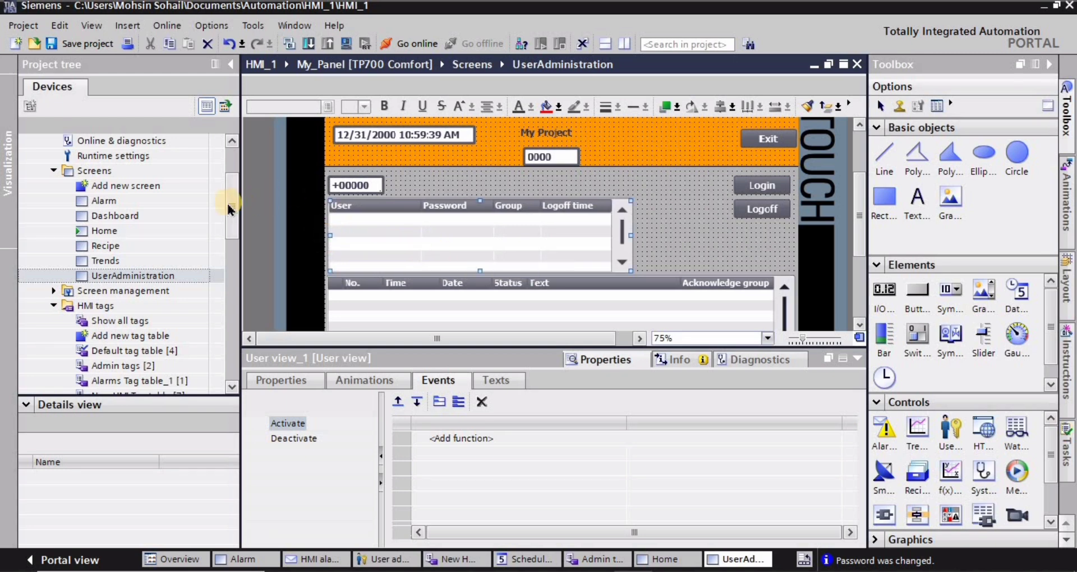
Add a navigation button for the UserAdministration screen to the Home screen, directly above the Alarm button.
{"action": "left_click_drag", "start_coordinate": [232, 200], "coordinate": [232, 188]}
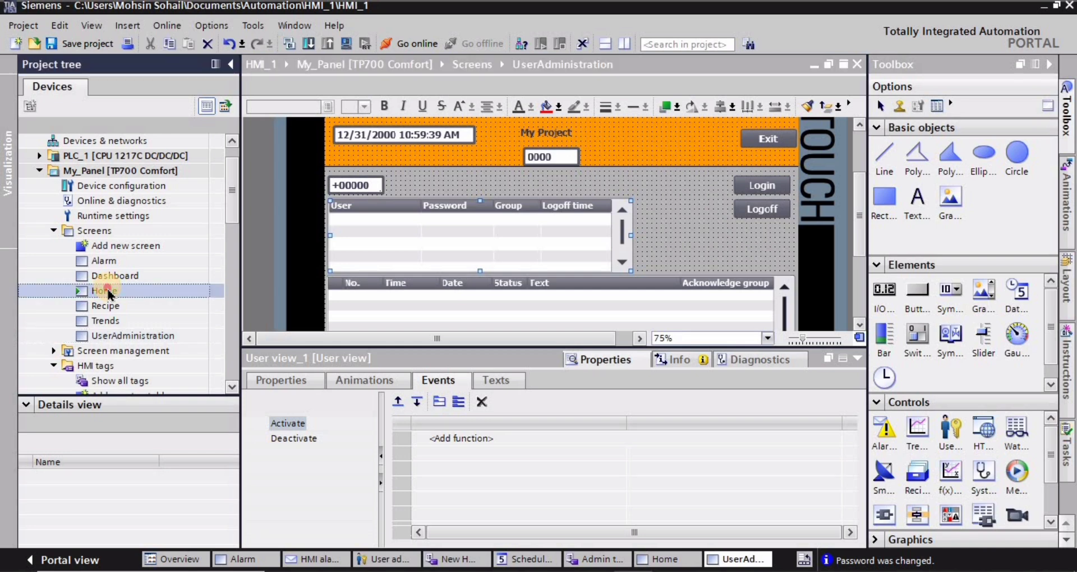
{"action": "double_click", "coordinate": [106, 291]}
{"action": "left_click", "coordinate": [258, 294]}
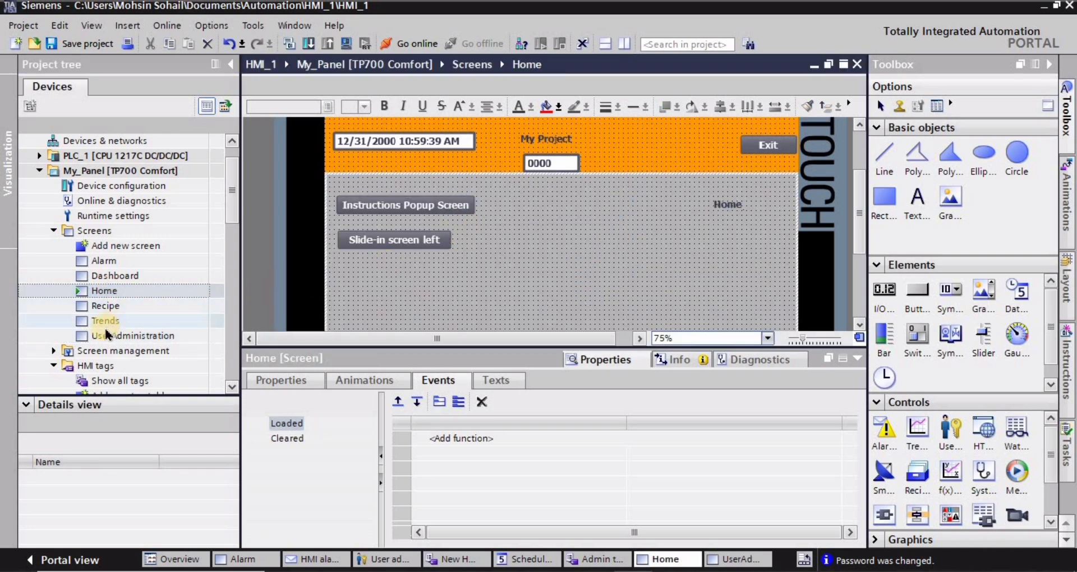
{"action": "scroll", "coordinate": [525, 270], "scroll_direction": "down", "scroll_amount": 3}
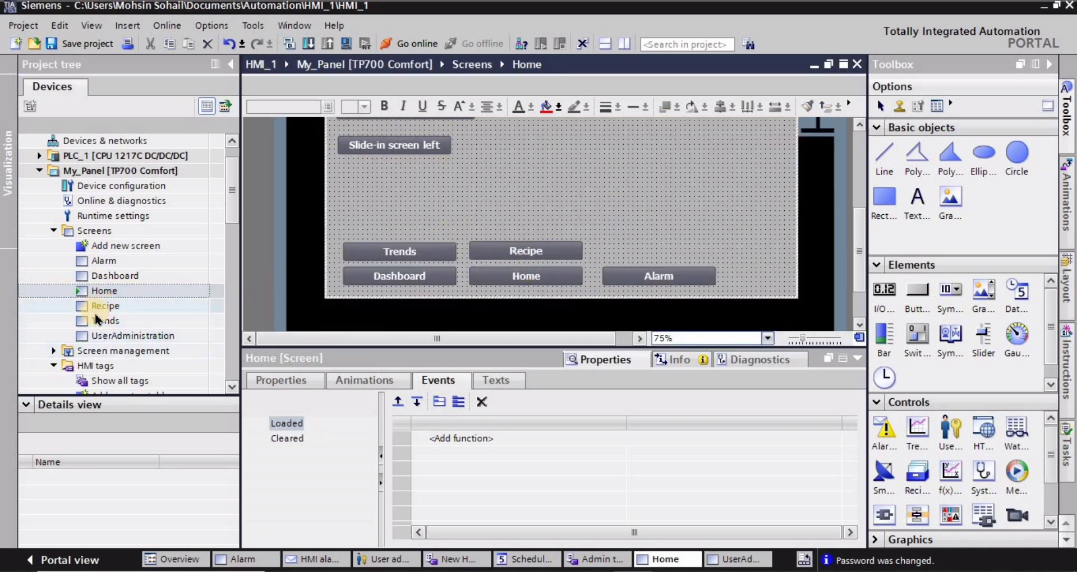
{"action": "left_click_drag", "start_coordinate": [130, 337], "coordinate": [662, 248]}
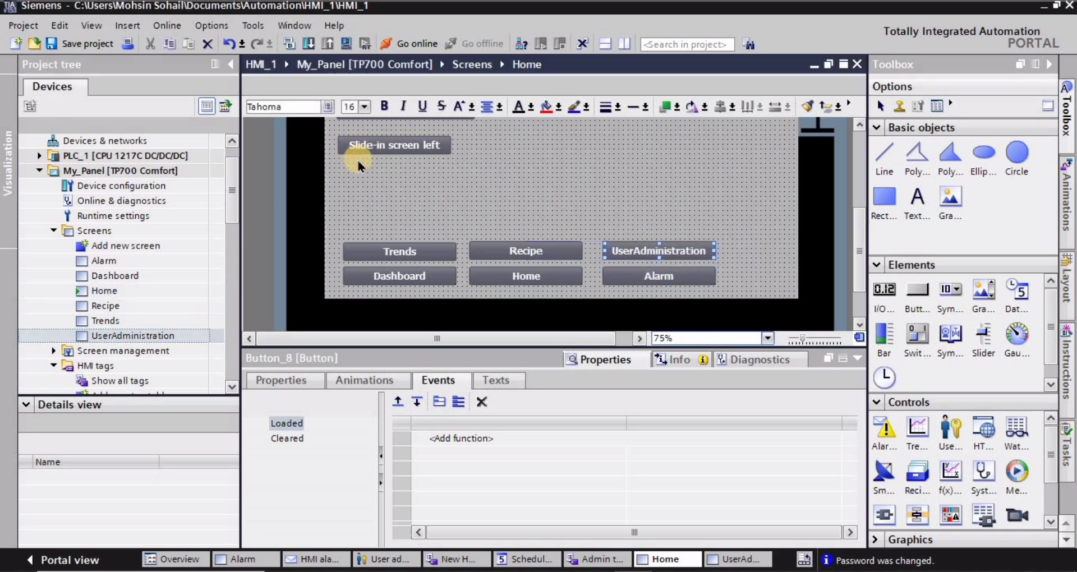
{"action": "left_click", "coordinate": [442, 189]}
Start the runtime simulation of My_Panel, maximize its window and open the UserAdministration screen.
{"action": "left_click_drag", "start_coordinate": [232, 192], "coordinate": [231, 184]}
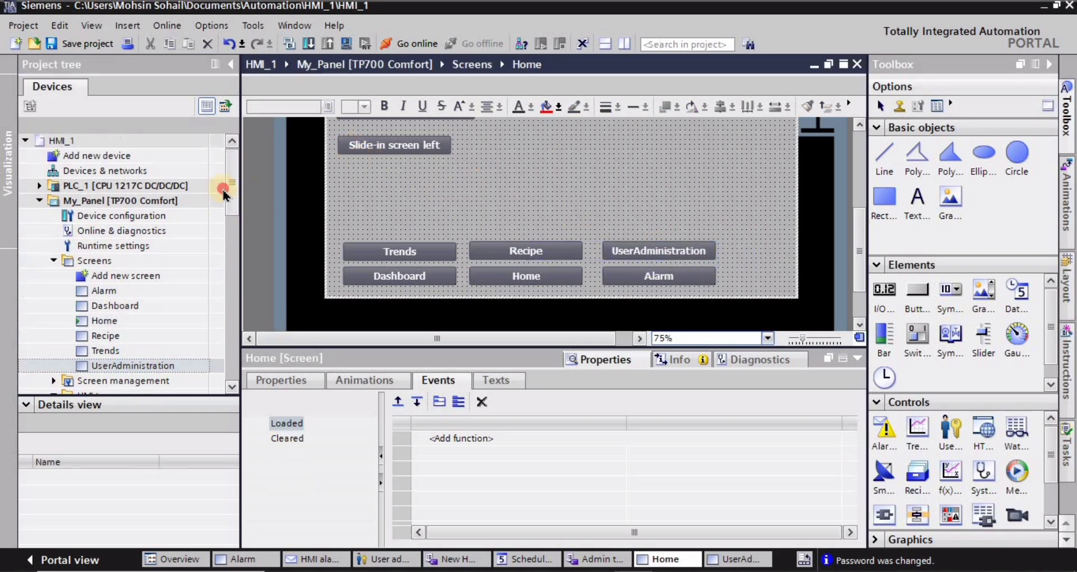
{"action": "left_click", "coordinate": [97, 201]}
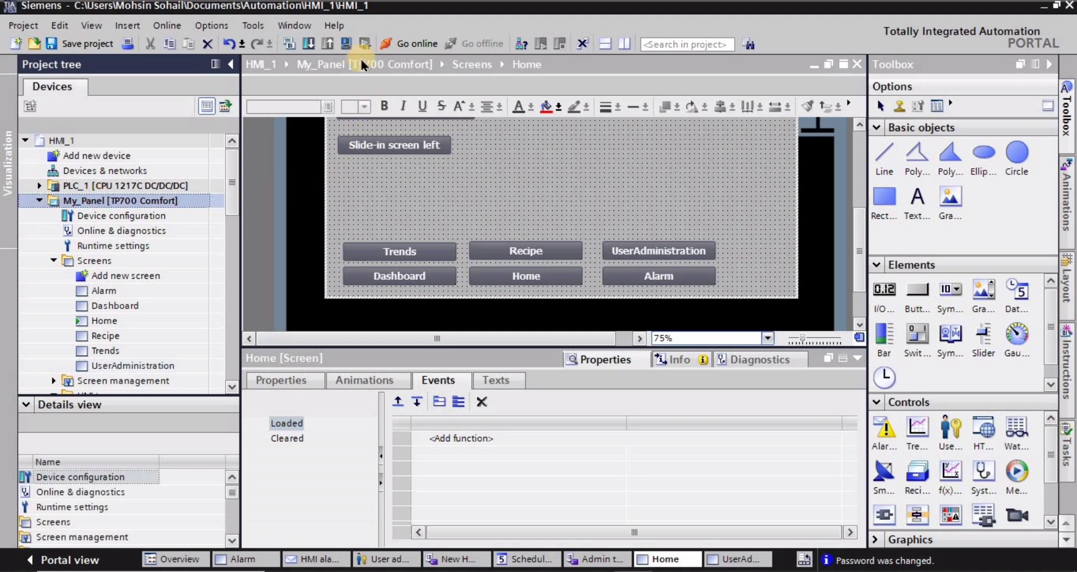
{"action": "left_click", "coordinate": [348, 44]}
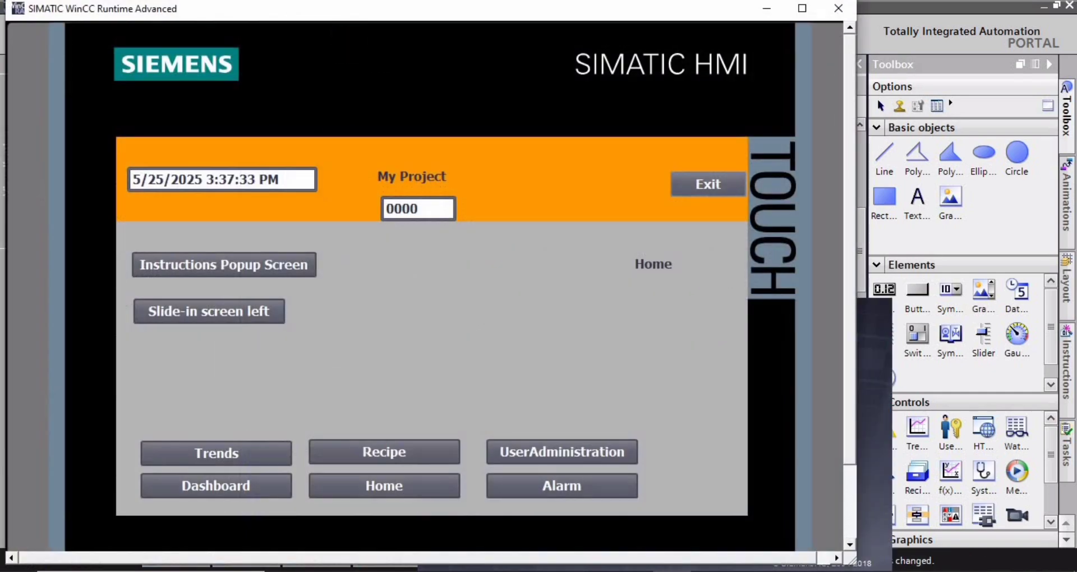
{"action": "left_click", "coordinate": [802, 8]}
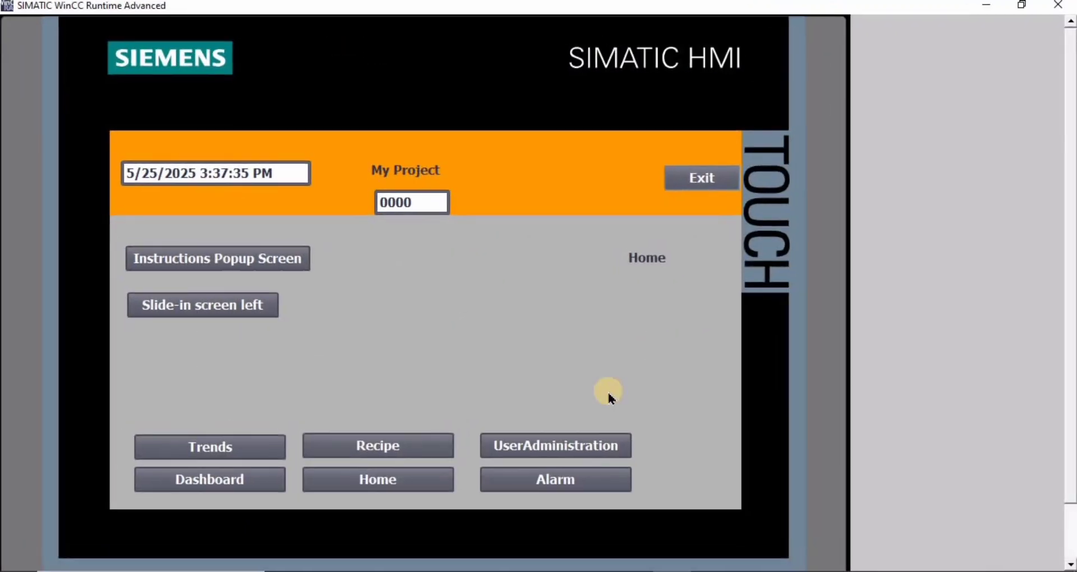
{"action": "left_click", "coordinate": [547, 447]}
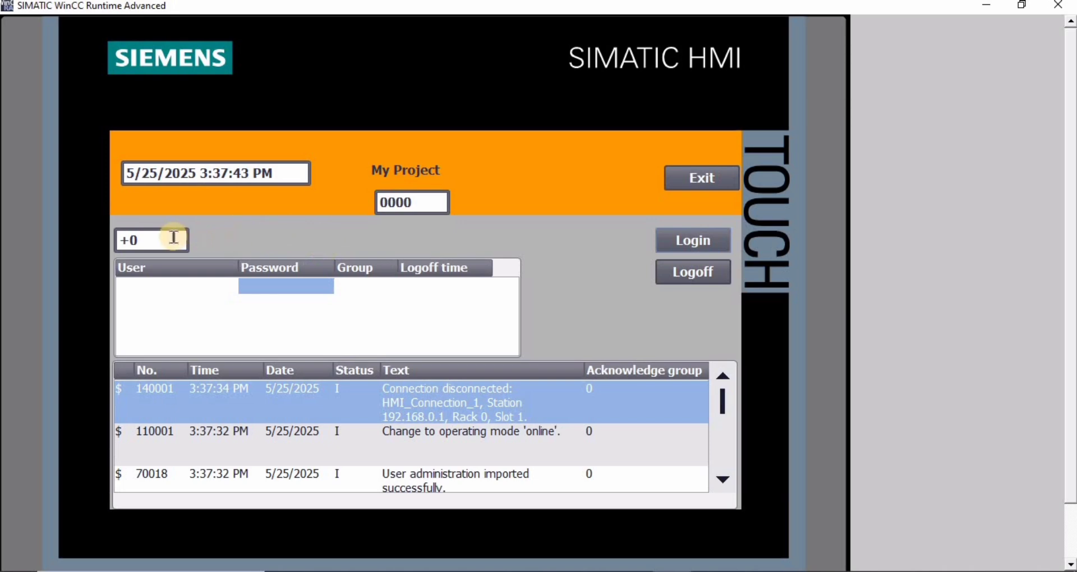
Try to log in as user admin with the account password and select the newest entry in the alarm view.
{"action": "left_click", "coordinate": [693, 241]}
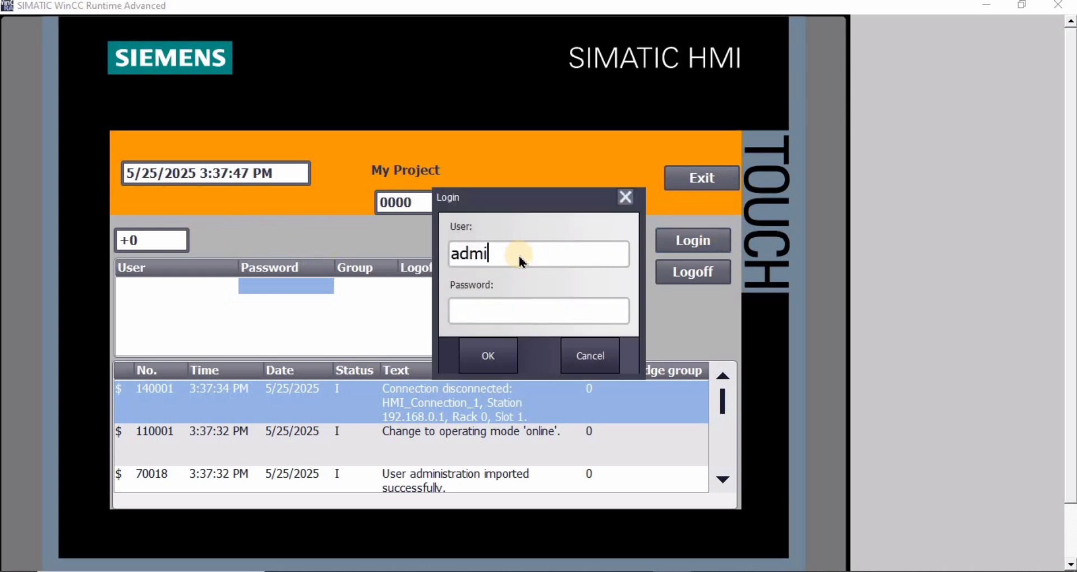
{"action": "left_click", "coordinate": [503, 311]}
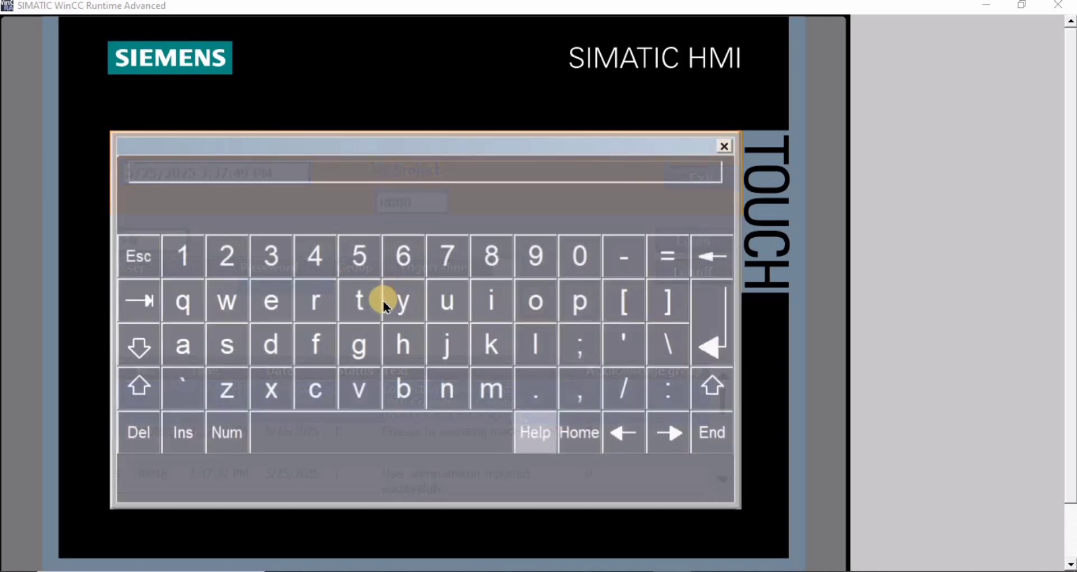
{"action": "left_click", "coordinate": [185, 259]}
{"action": "left_click", "coordinate": [224, 259]}
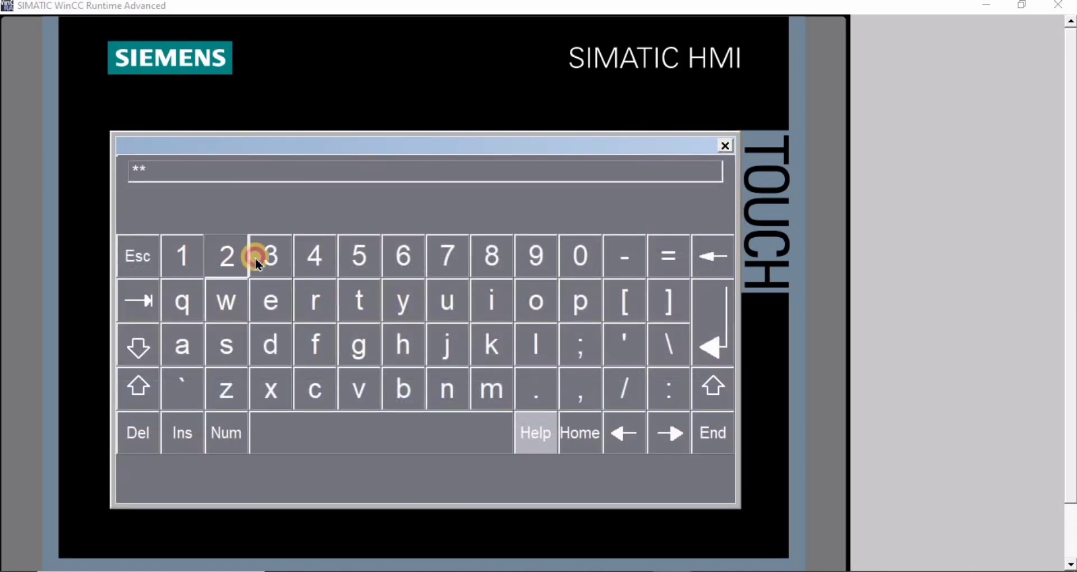
{"action": "left_click", "coordinate": [296, 268]}
{"action": "left_click", "coordinate": [716, 332]}
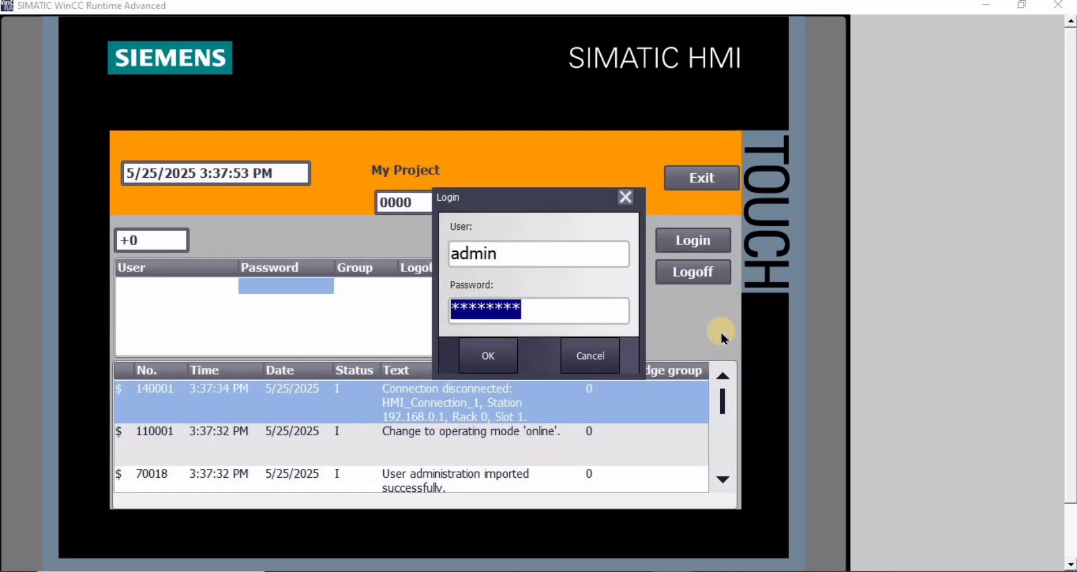
{"action": "left_click", "coordinate": [504, 364]}
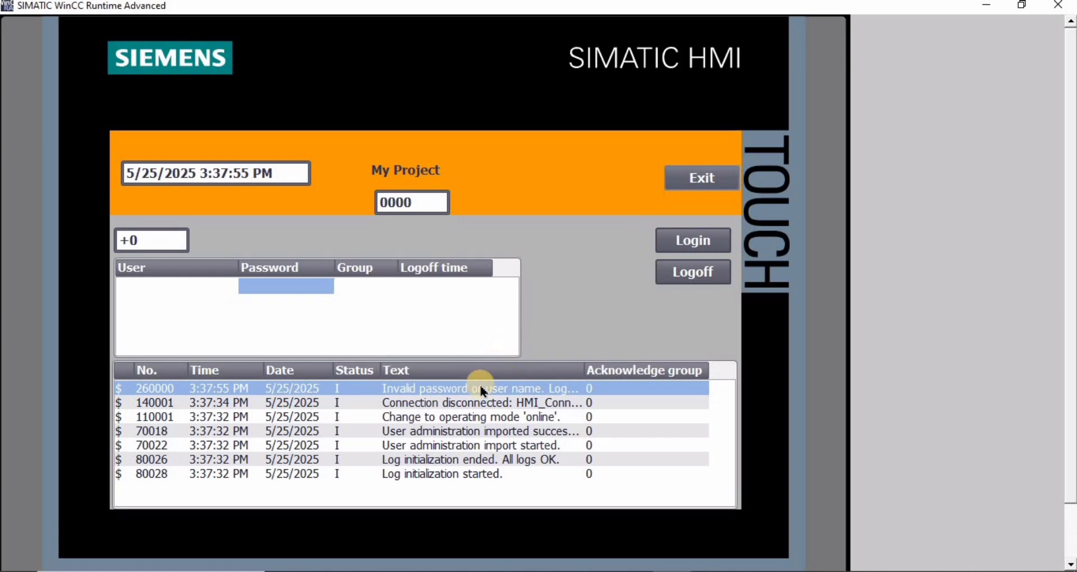
{"action": "left_click", "coordinate": [389, 393]}
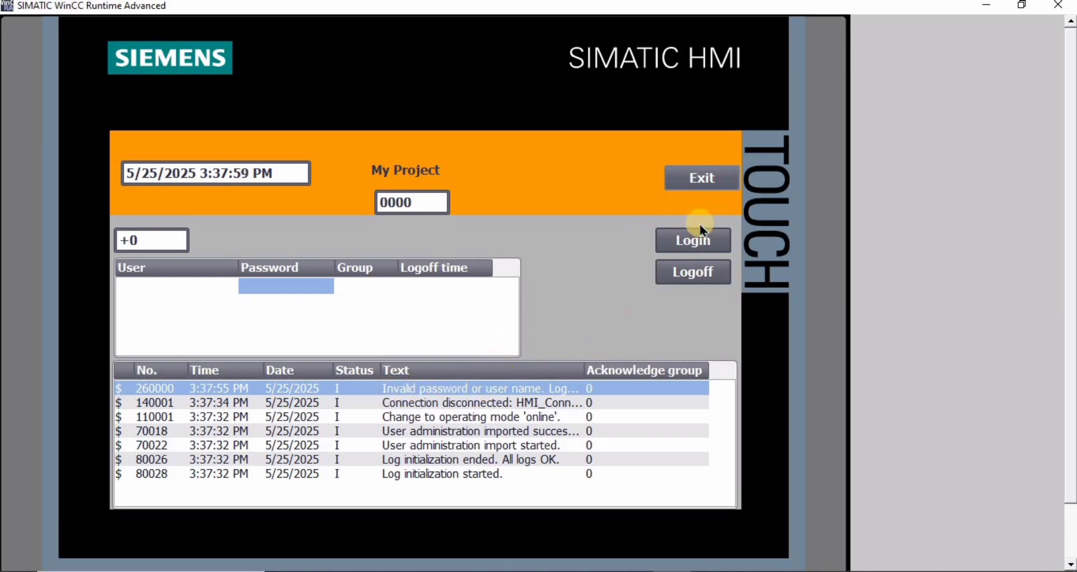
Retry the login as user admin, entering the account password again.
{"action": "left_click", "coordinate": [281, 246]}
{"action": "left_click", "coordinate": [480, 308]}
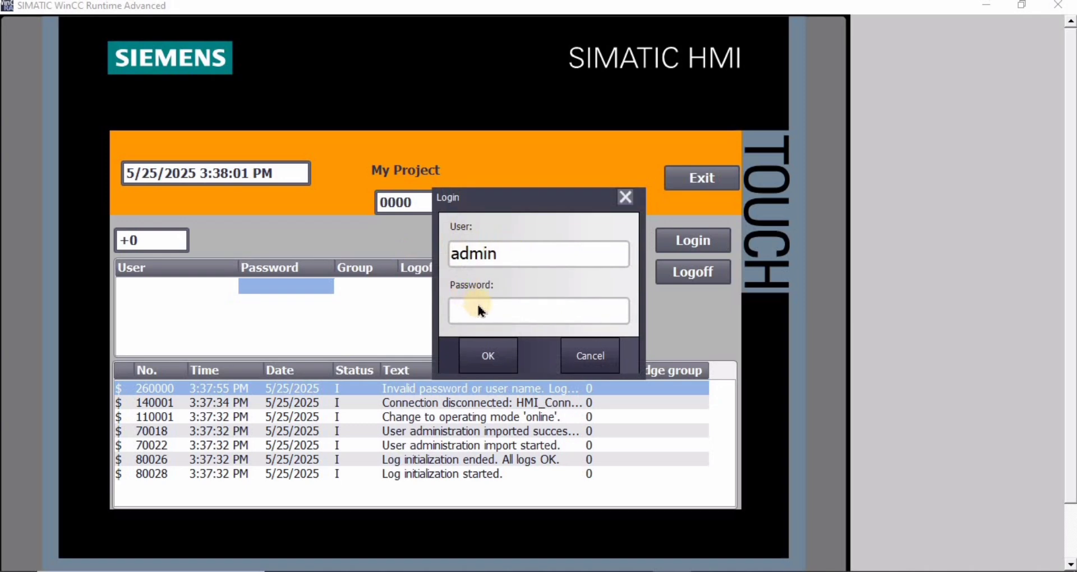
{"action": "type", "text": "***"}
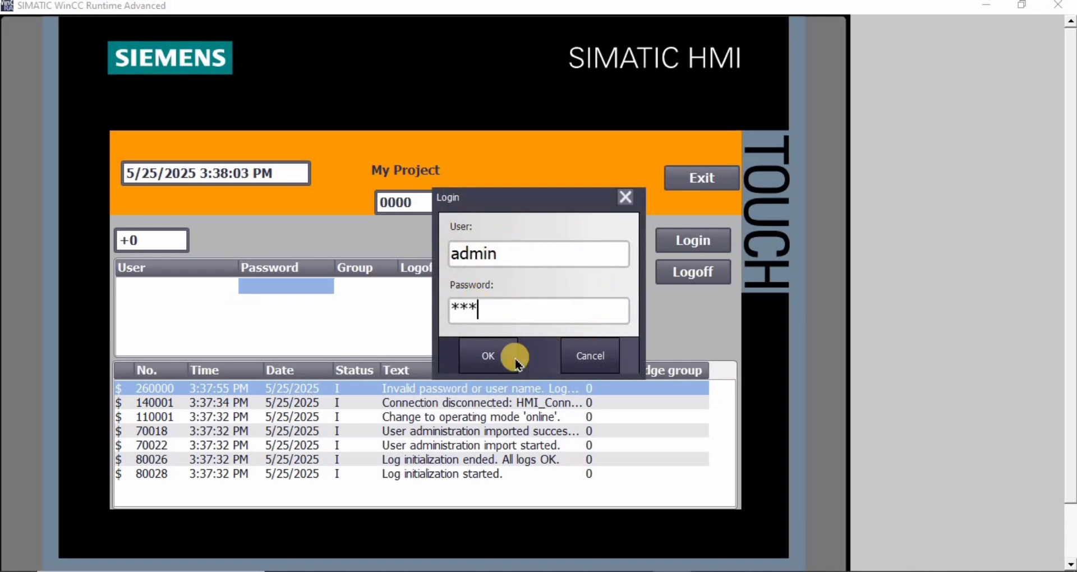
{"action": "left_click", "coordinate": [487, 356]}
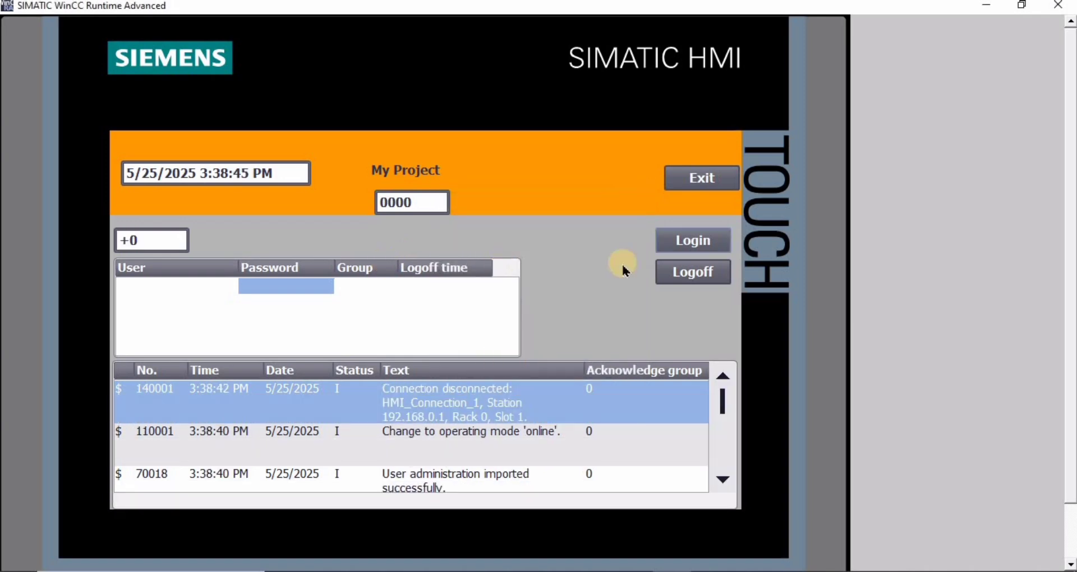
Log in as user admin1 with the account password, then log the user off.
{"action": "left_click", "coordinate": [690, 242]}
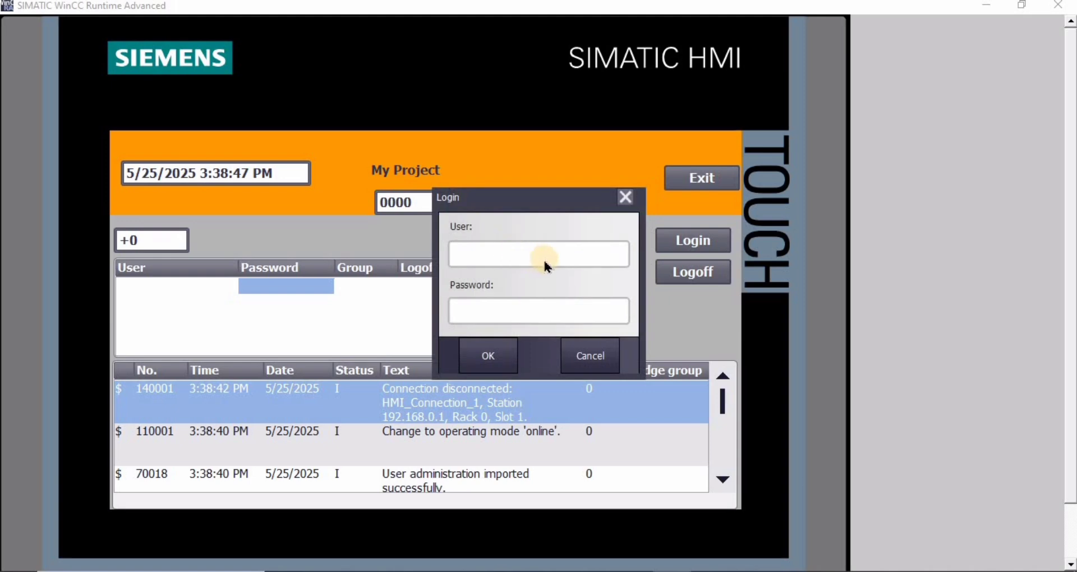
{"action": "type", "text": "ad"}
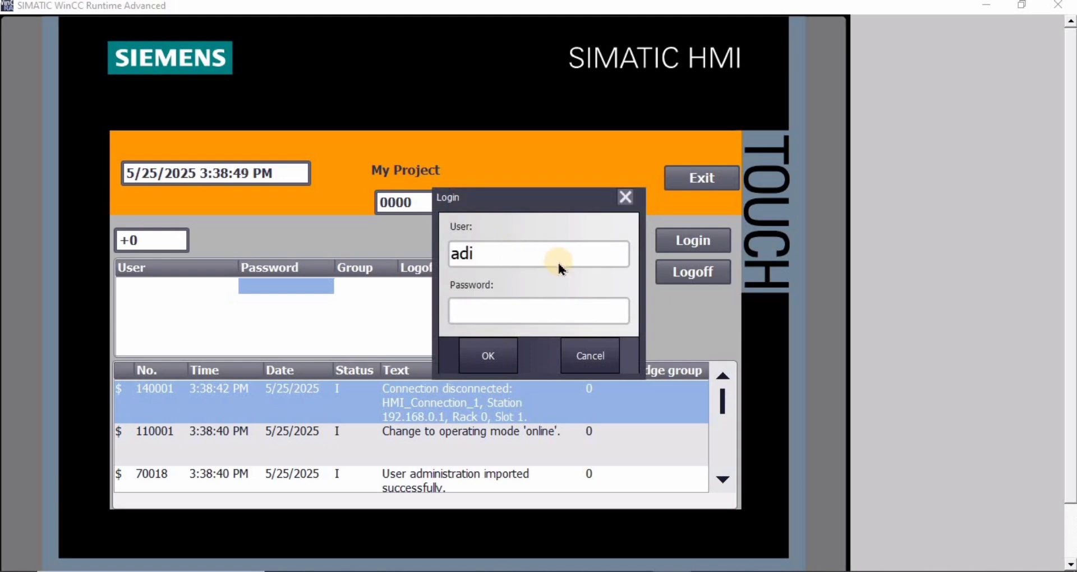
{"action": "type", "text": "min1"}
{"action": "left_click", "coordinate": [490, 316]}
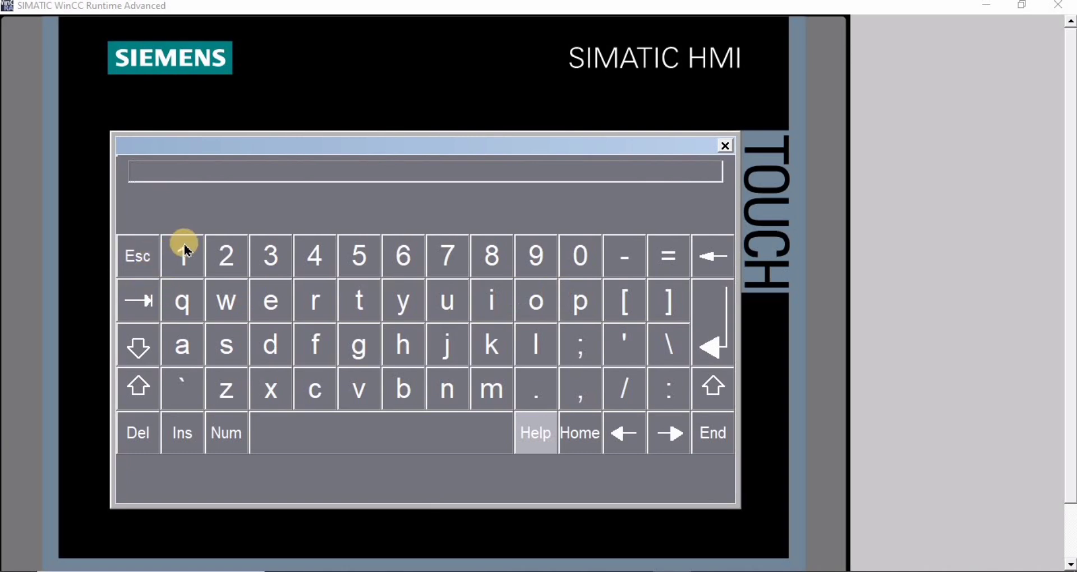
{"action": "left_click", "coordinate": [210, 249]}
{"action": "left_click", "coordinate": [271, 259]}
{"action": "left_click", "coordinate": [538, 388]}
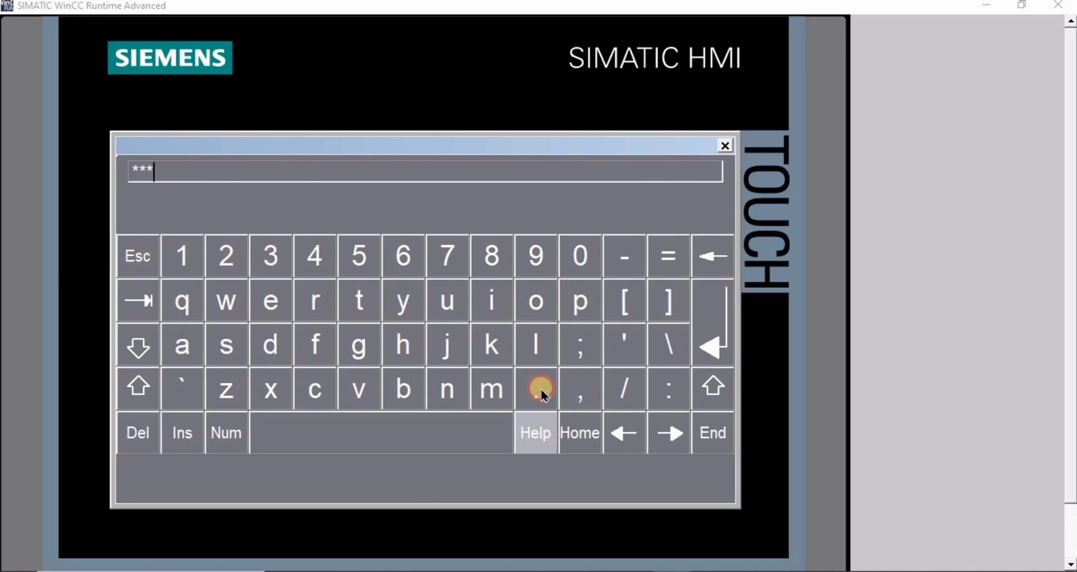
{"action": "left_click", "coordinate": [706, 336]}
{"action": "left_click", "coordinate": [488, 356]}
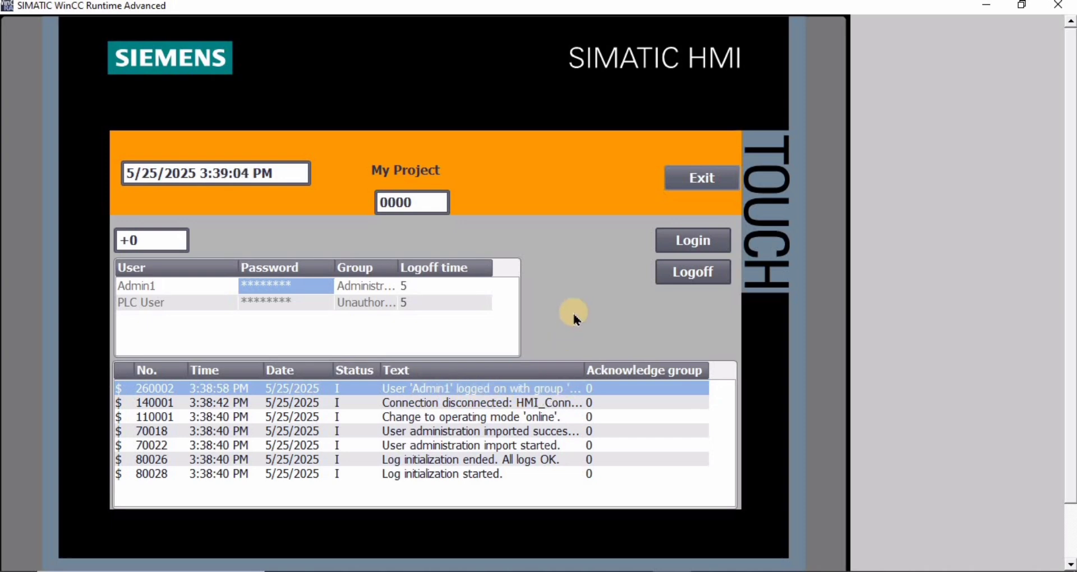
{"action": "left_click", "coordinate": [693, 280]}
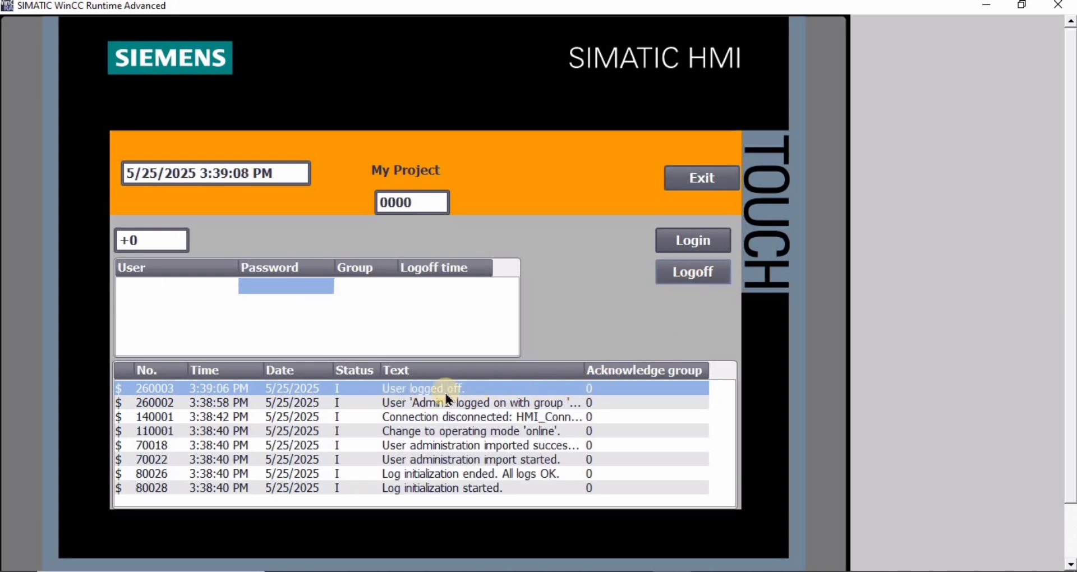
Repeat the admin1 login with the account password and log off once more.
{"action": "left_click", "coordinate": [695, 240]}
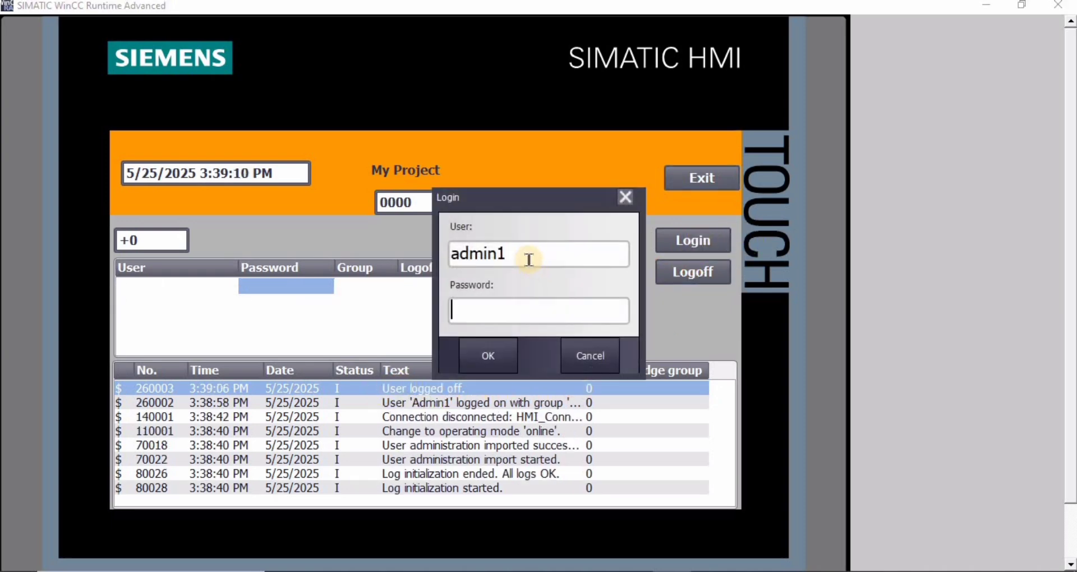
{"action": "type", "text": "***"}
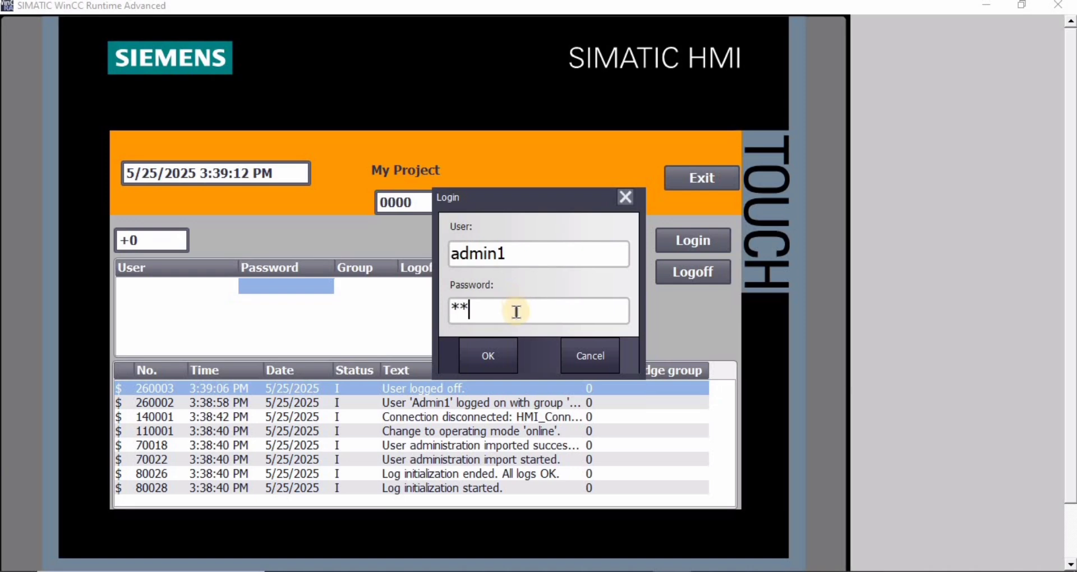
{"action": "left_click", "coordinate": [503, 356]}
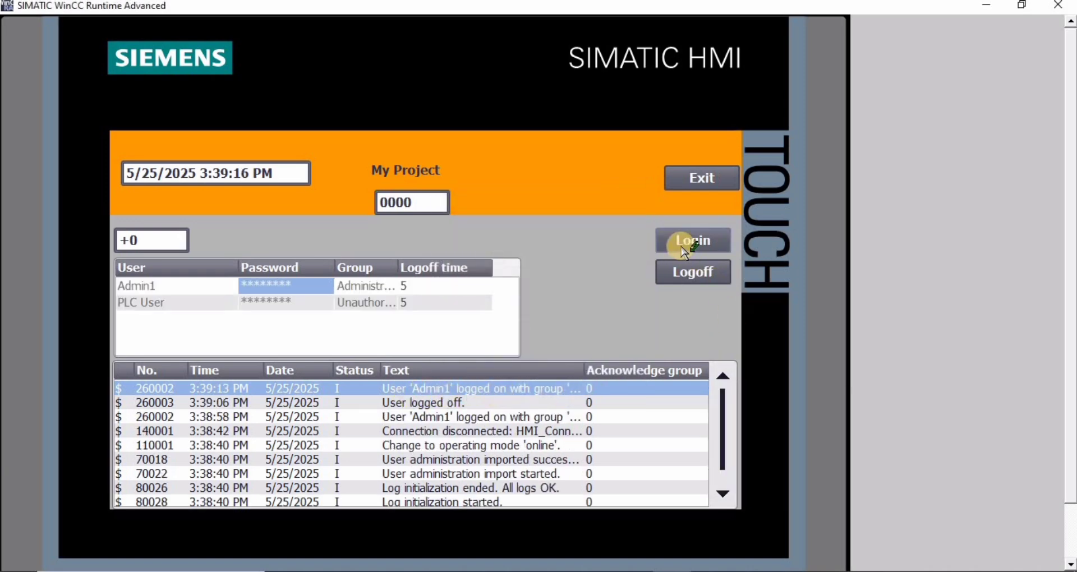
{"action": "left_click", "coordinate": [694, 272]}
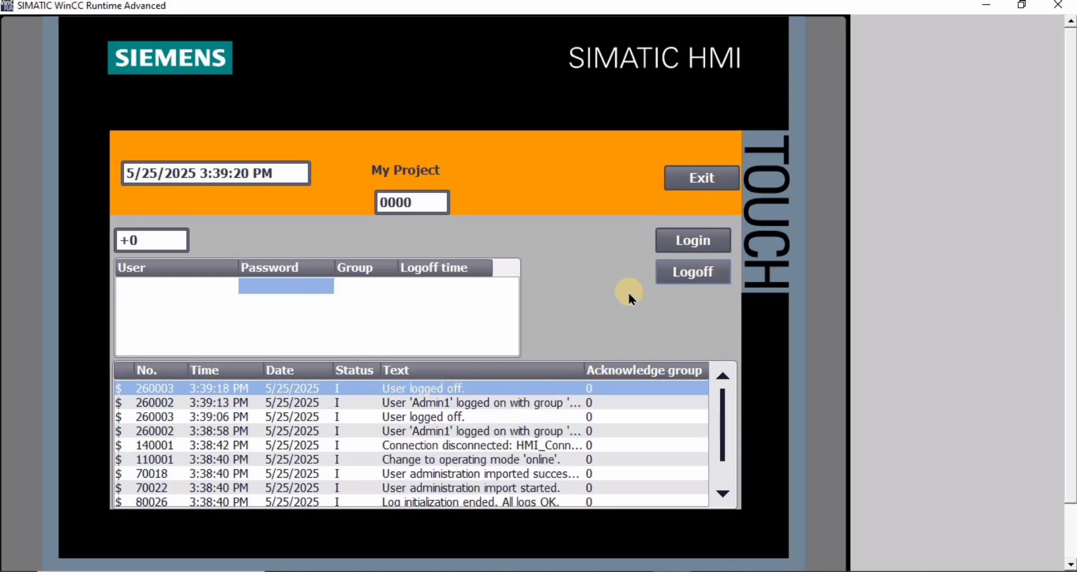